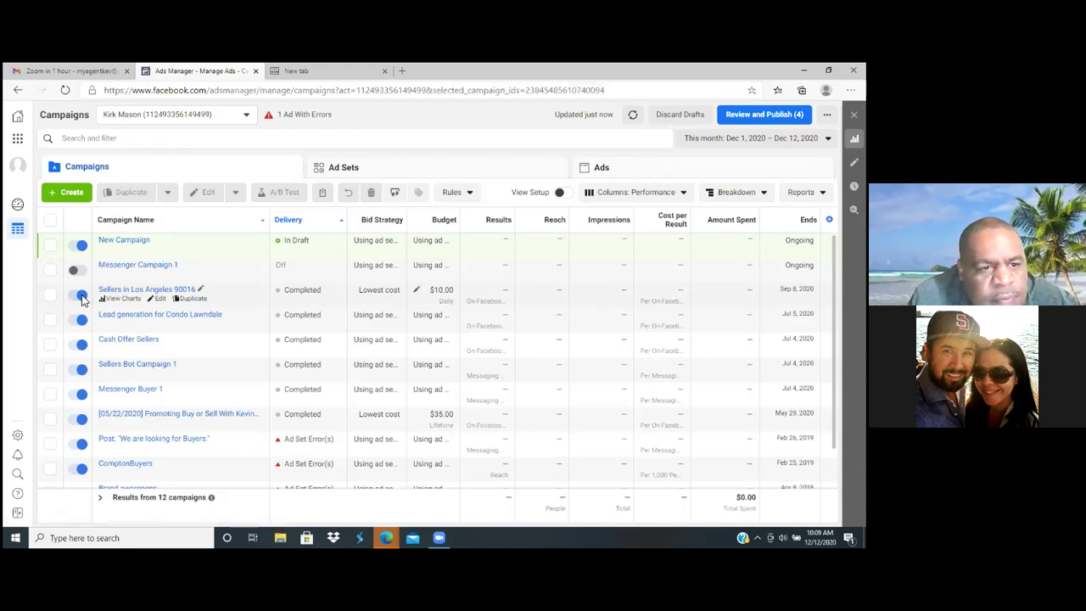
Turn off the Sellers in Los Angeles 90016 campaign, then its ad set and its Seller Campaign ad
left_click(81, 295)
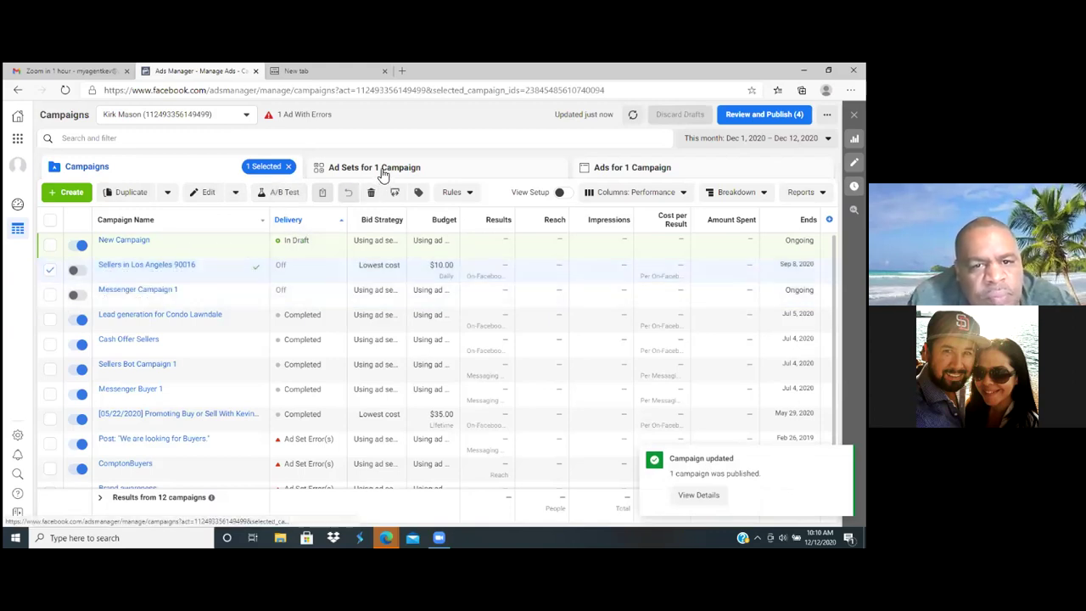
left_click(382, 173)
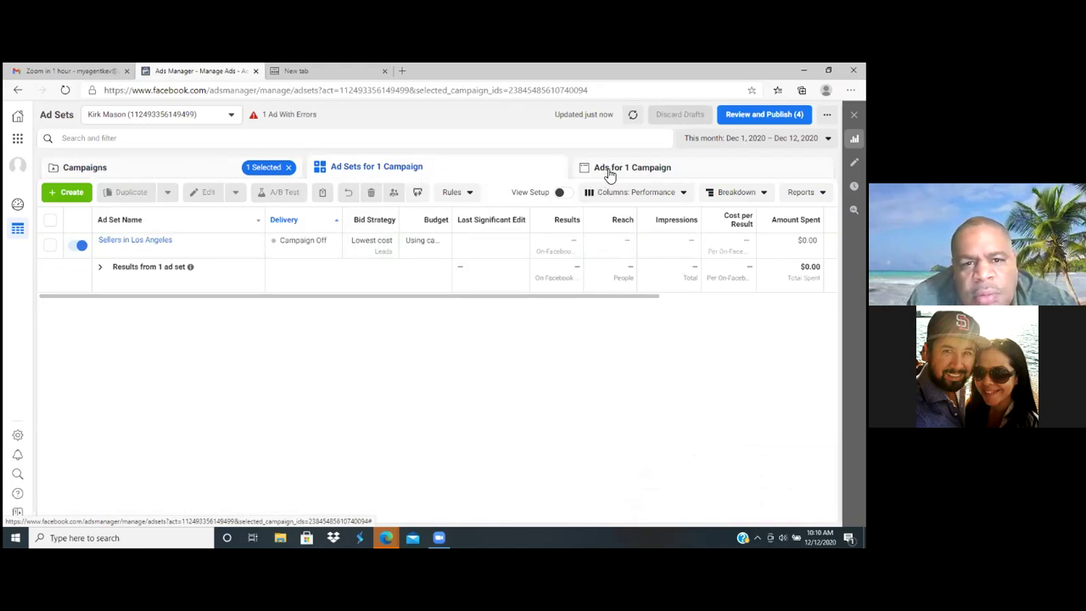
left_click(82, 246)
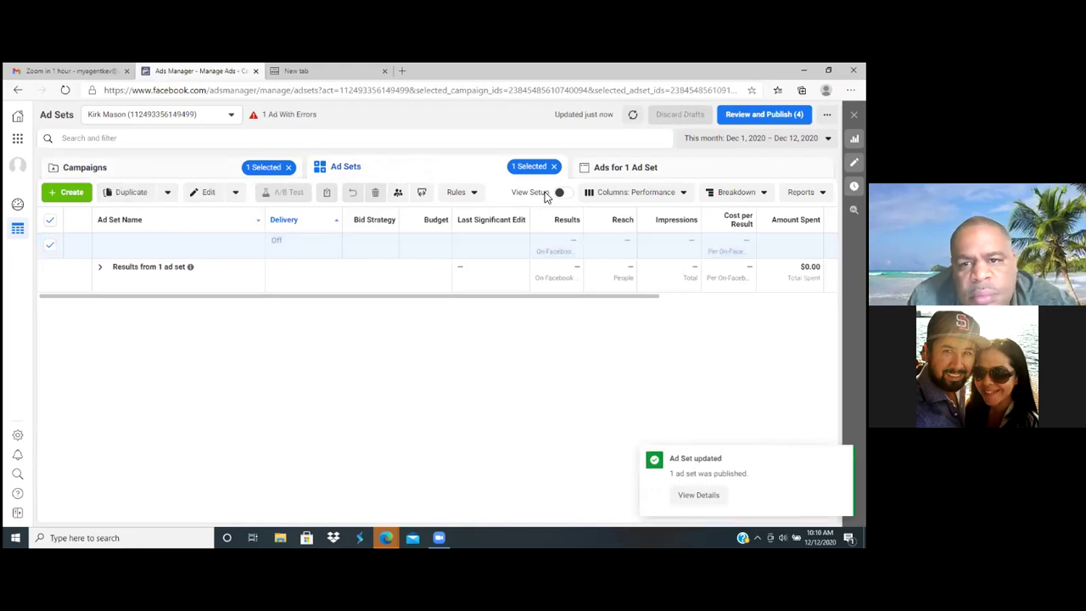
left_click(622, 172)
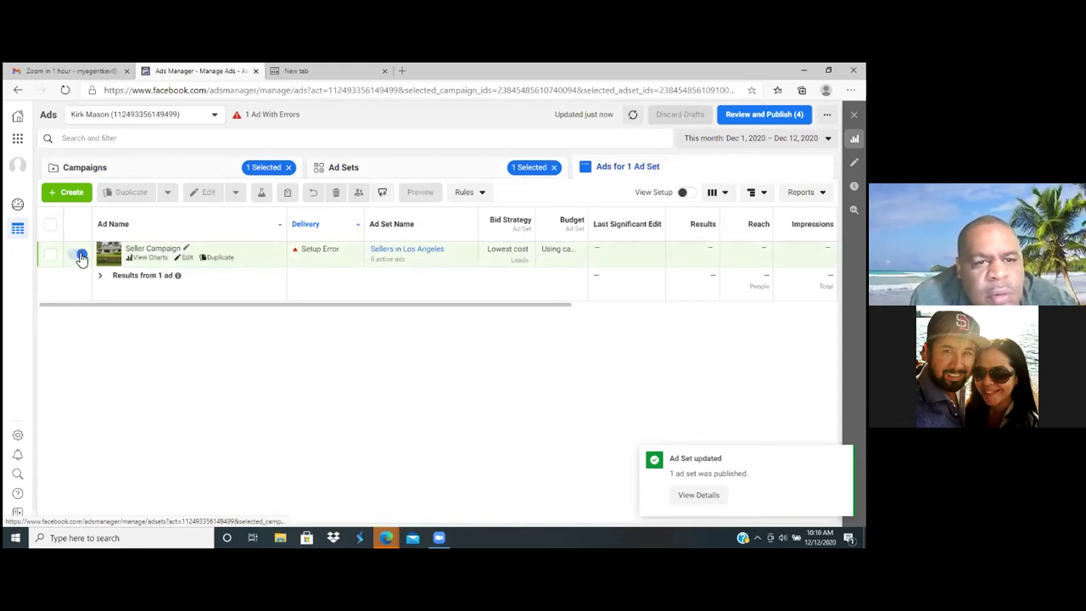
left_click(79, 255)
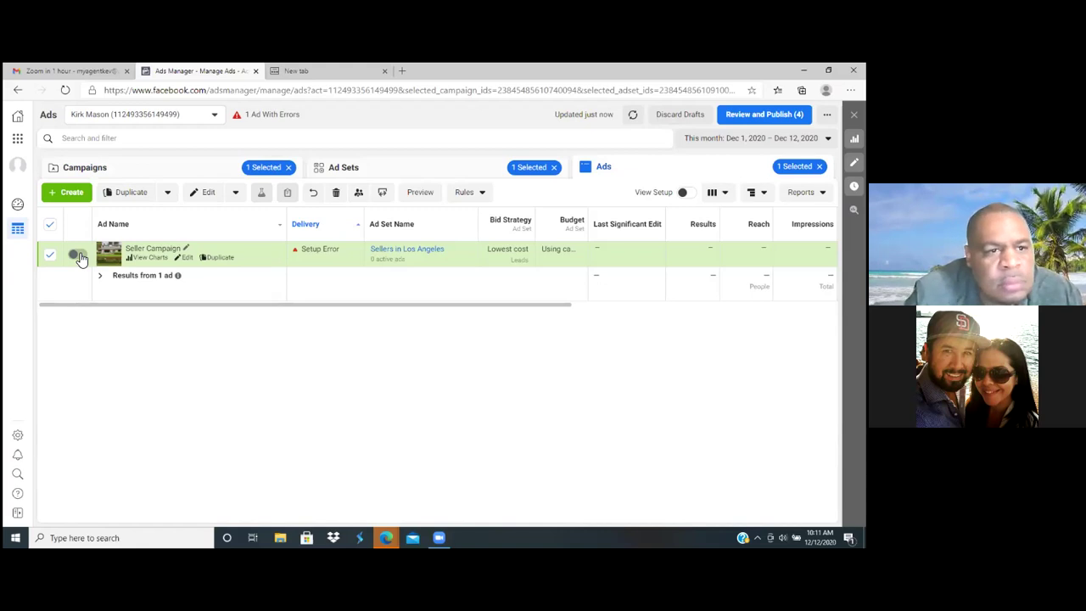
Remove the campaign and ad set filters to list all 10 ads, and deselect Seller Campaign
left_click(289, 168)
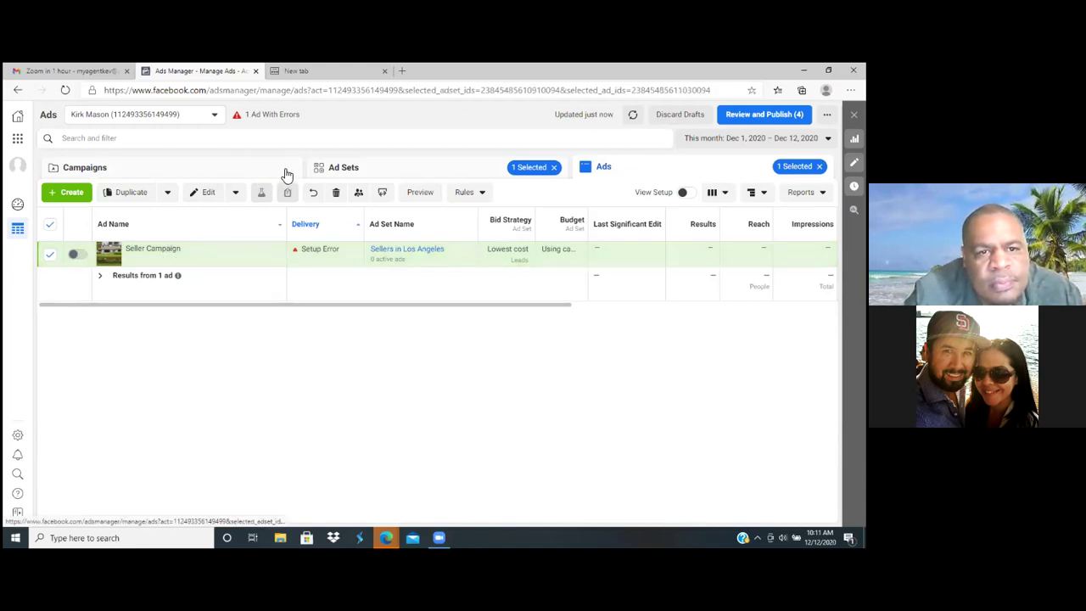
left_click(555, 169)
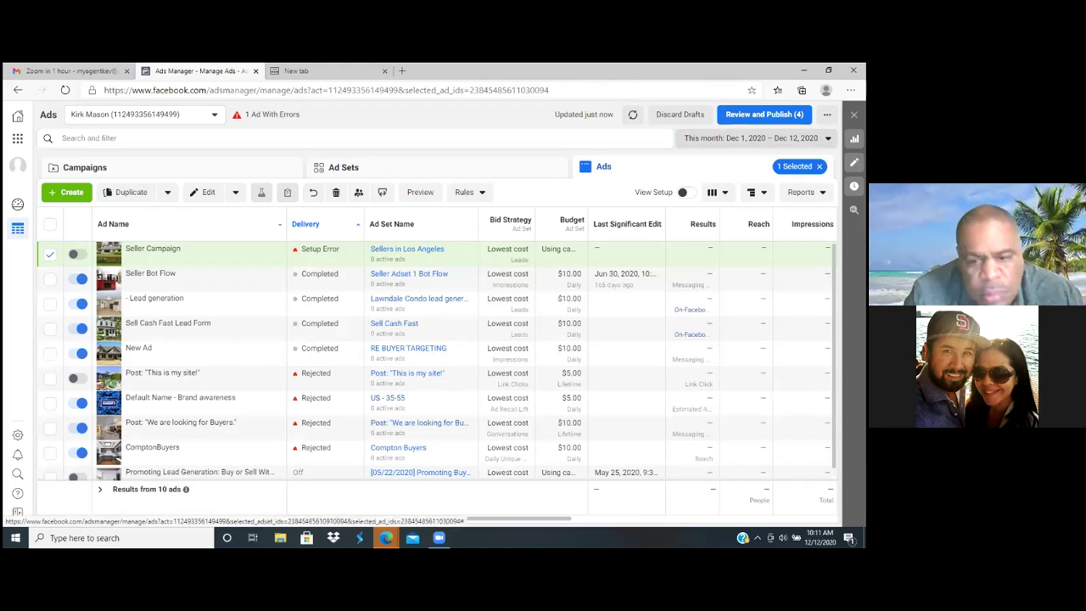
left_click_drag(531, 520, 569, 516)
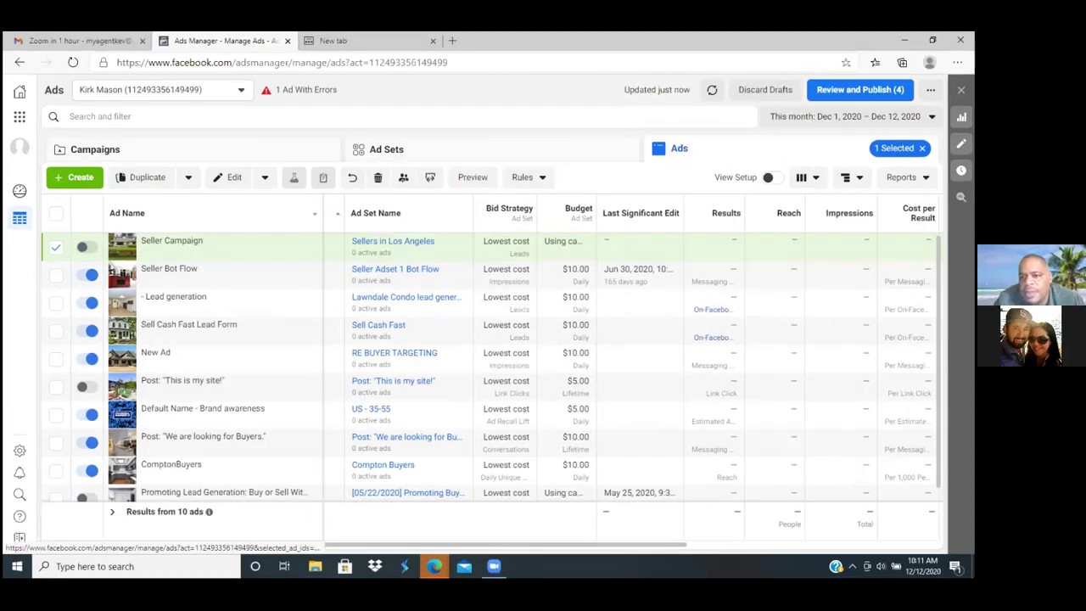
left_click(56, 247)
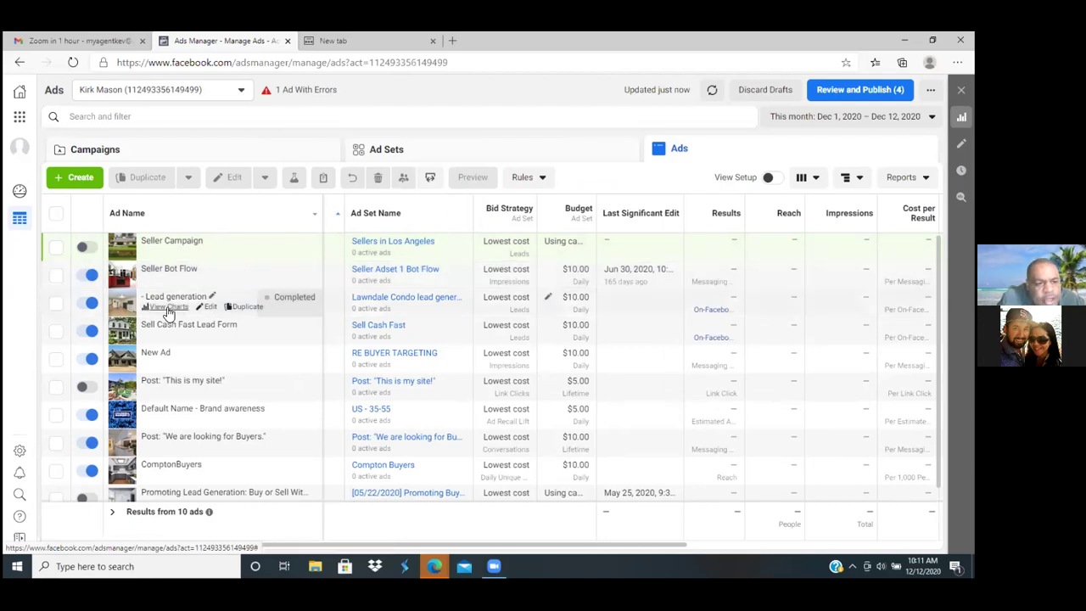
Switch off the Seller Bot Flow ad and the New Ad Set, confirming it contains no ads
left_click(93, 275)
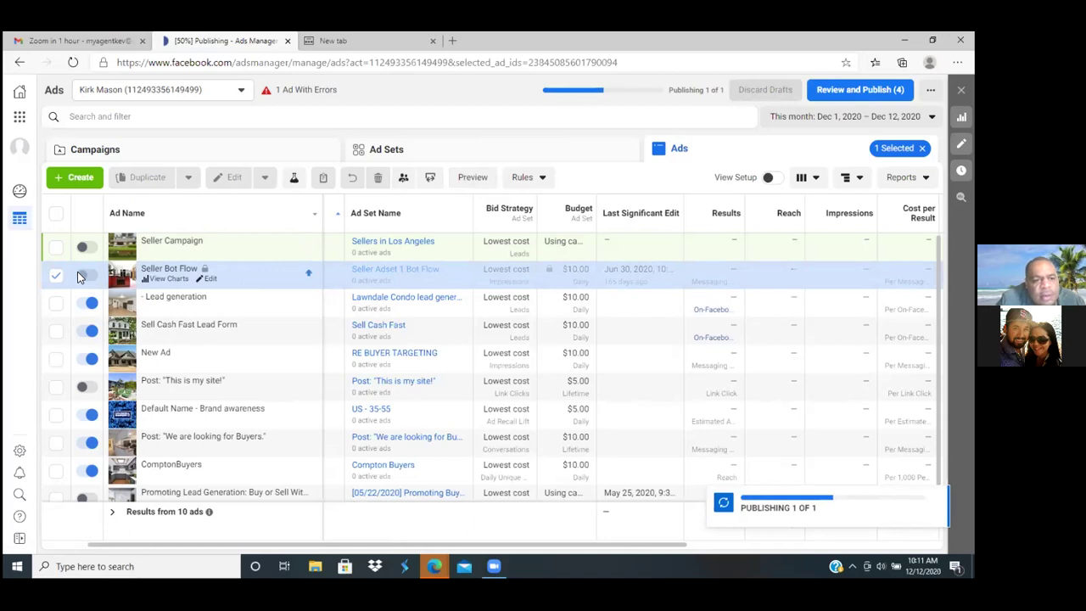
left_click(416, 158)
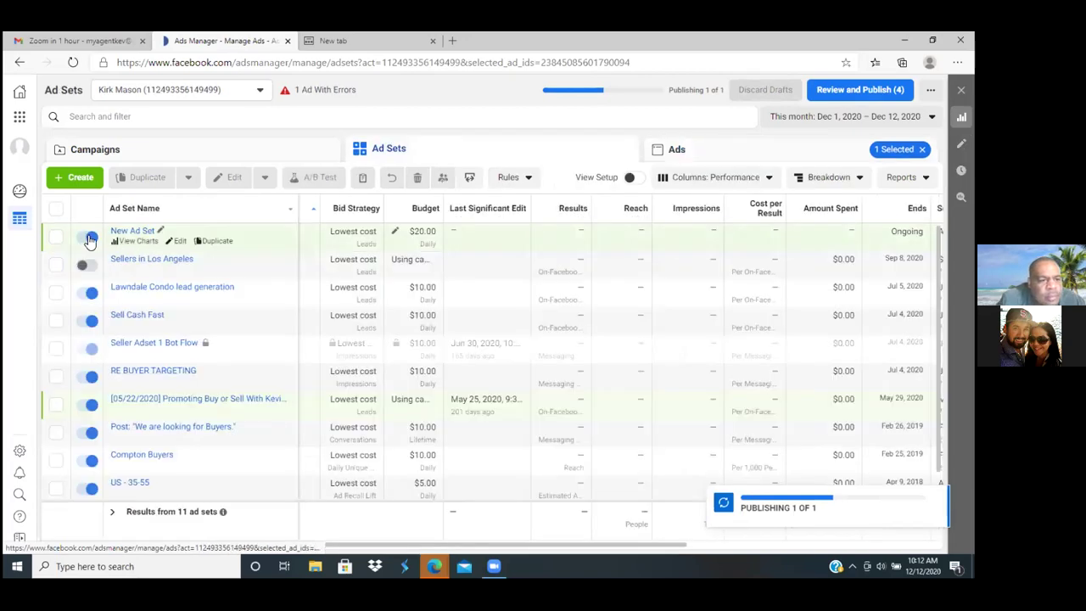
left_click(85, 240)
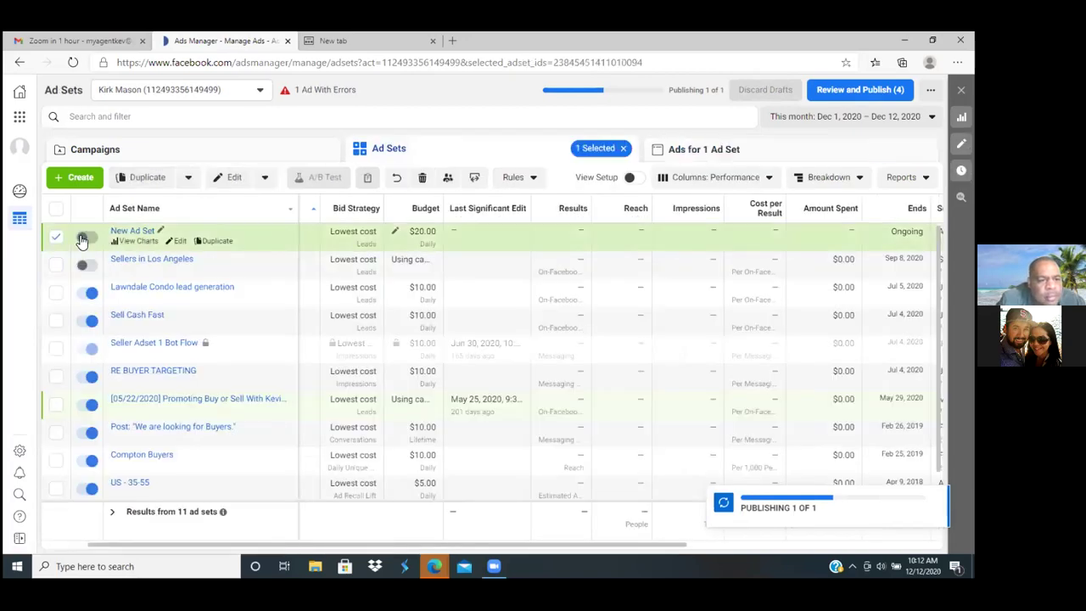
left_click(750, 151)
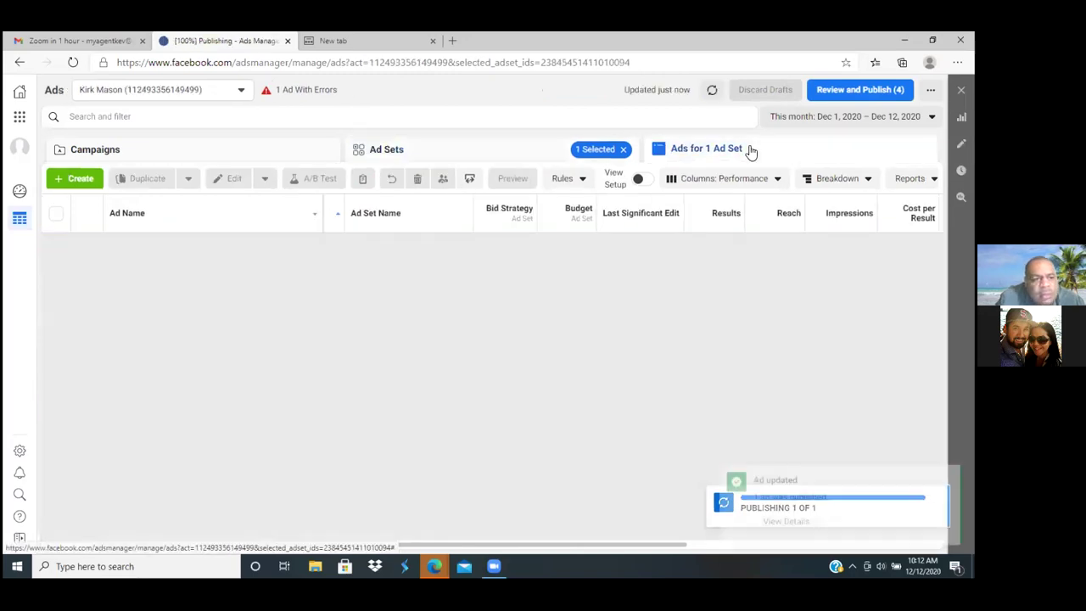
left_click(397, 155)
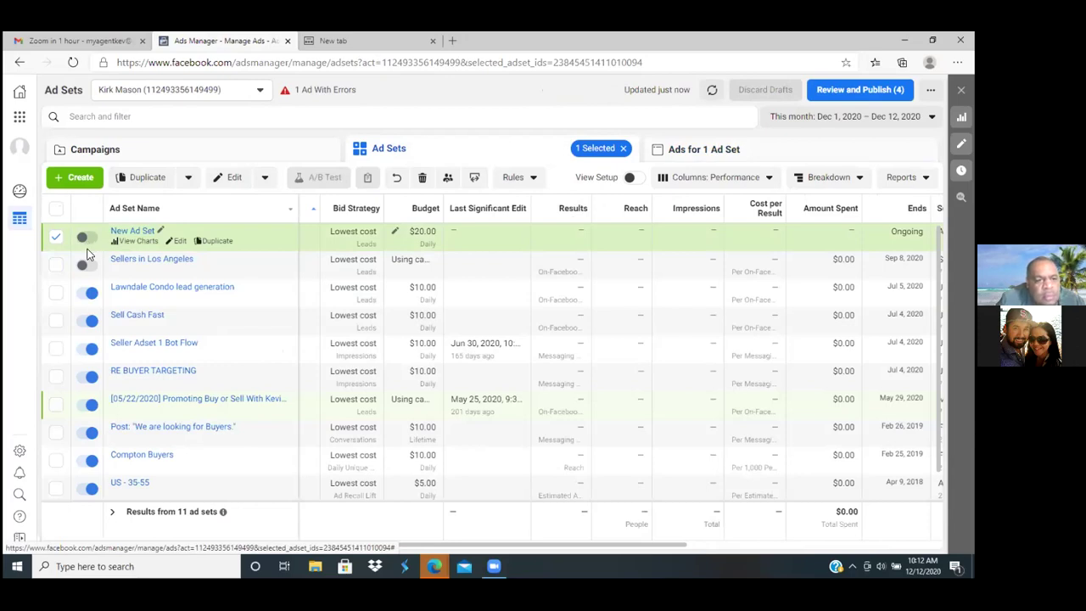
Switch off the draft New Campaign and verify its ad set has no ads
left_click(156, 153)
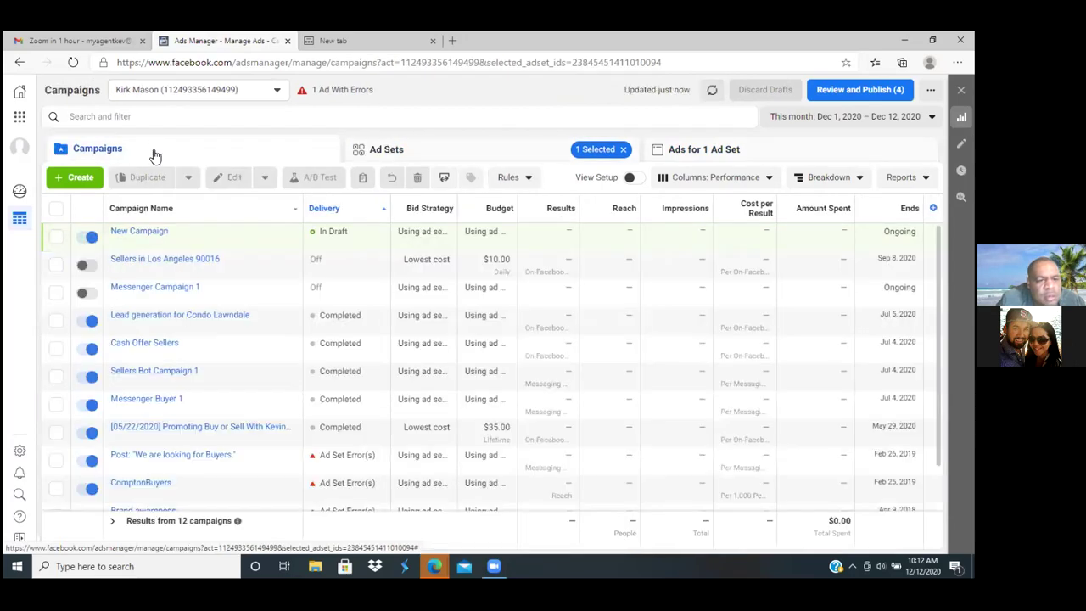
left_click(91, 238)
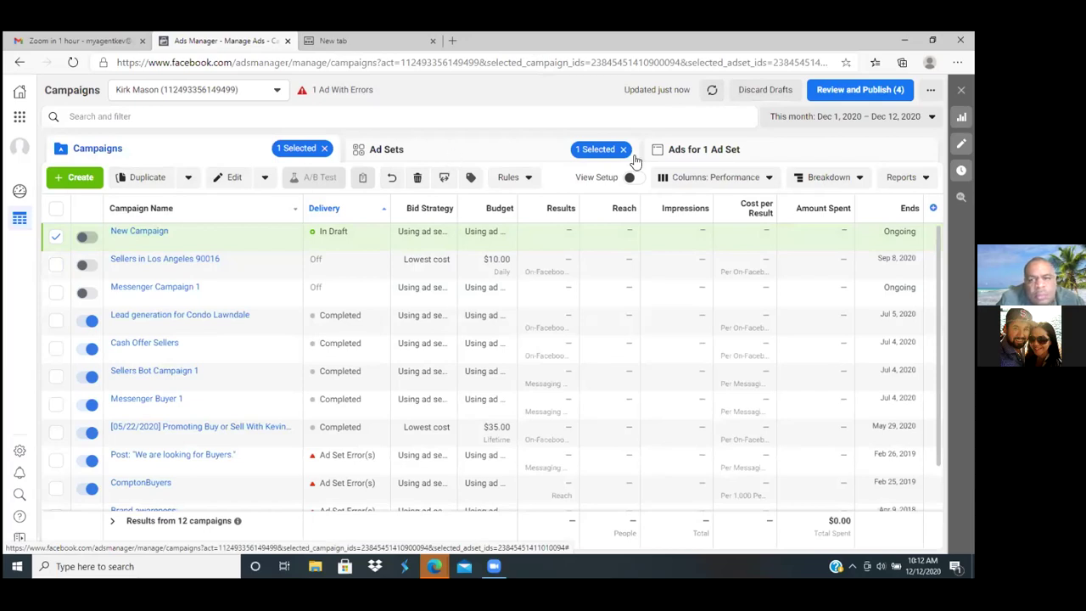
left_click(719, 150)
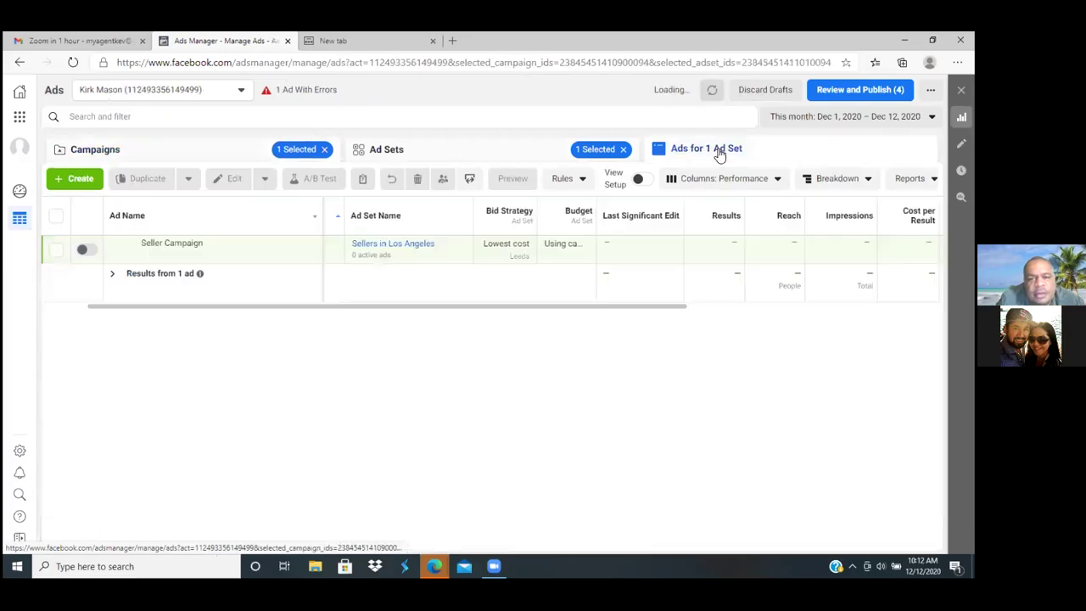
mouse_move(521, 213)
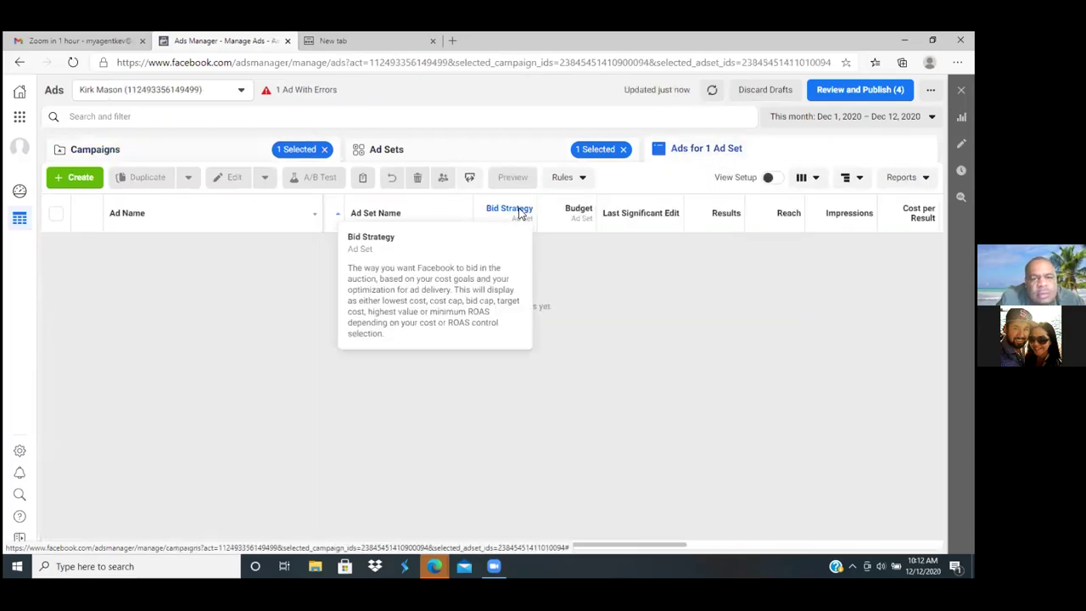
left_click(153, 150)
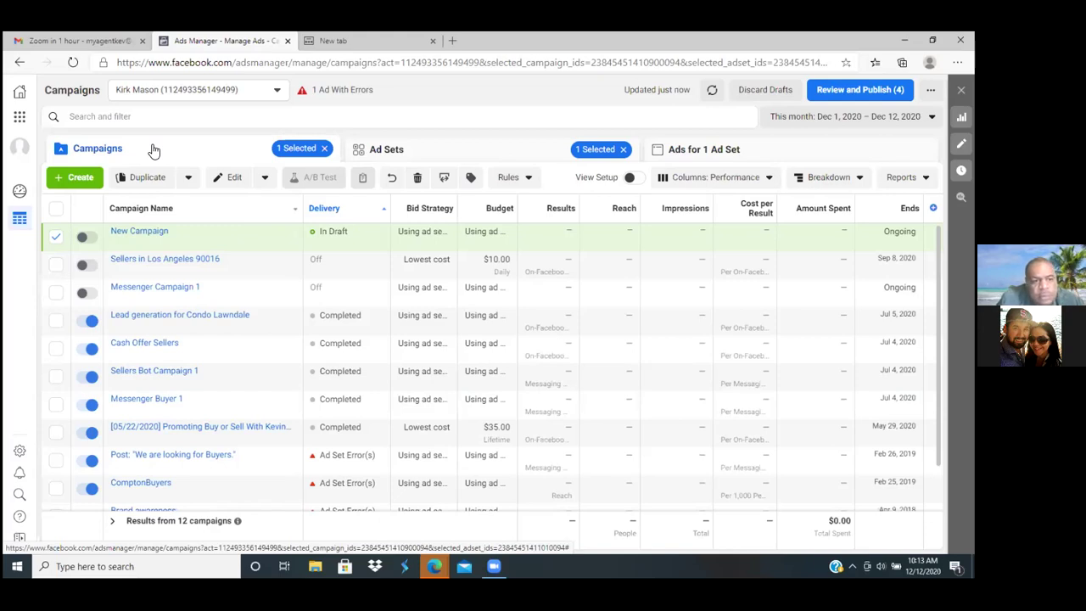
left_click(91, 325)
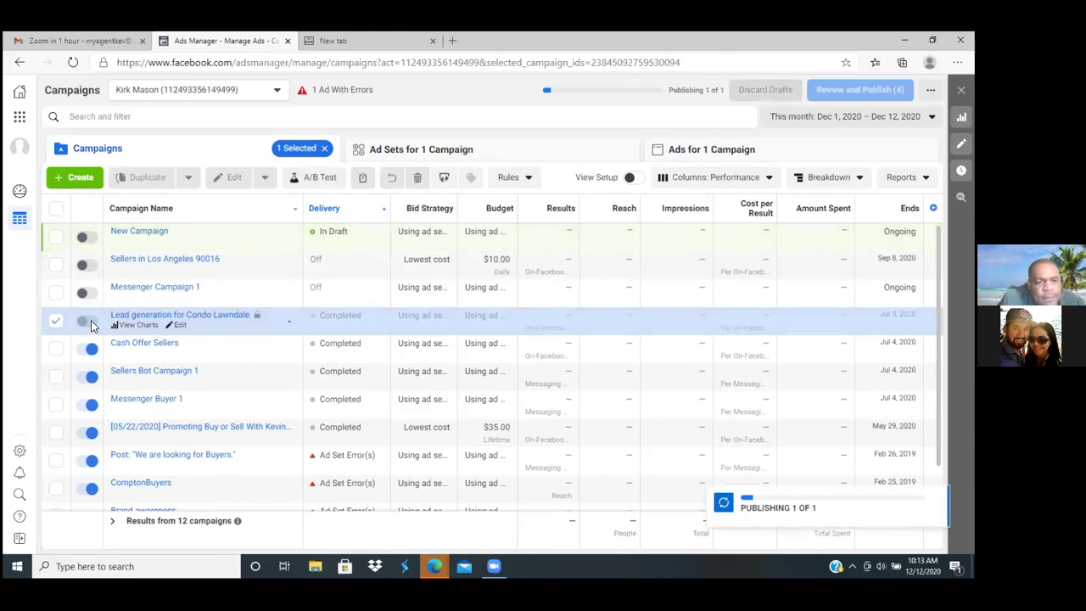
left_click(411, 157)
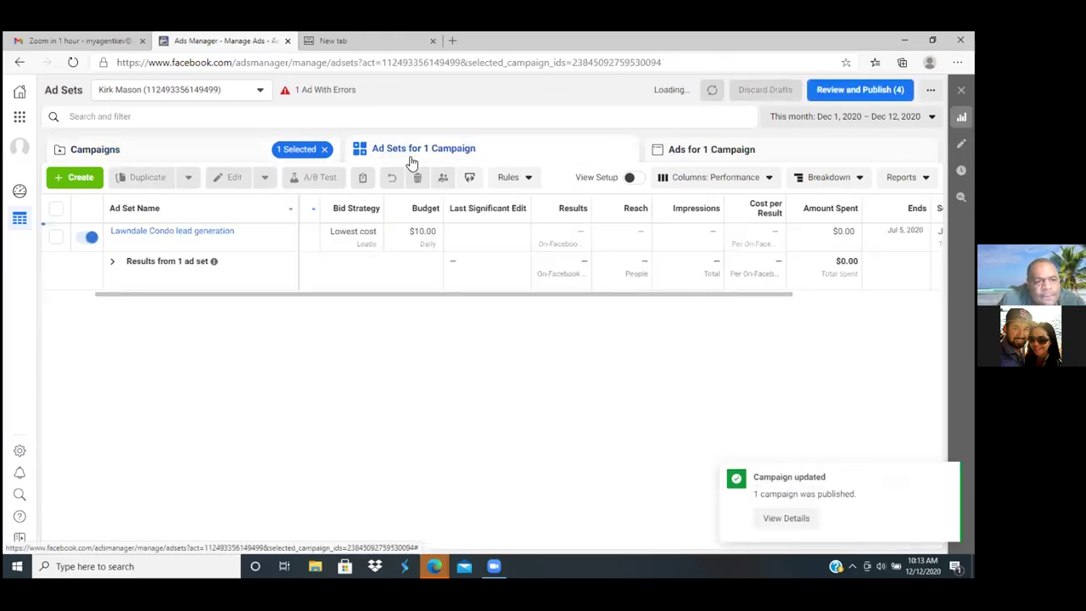
left_click(90, 237)
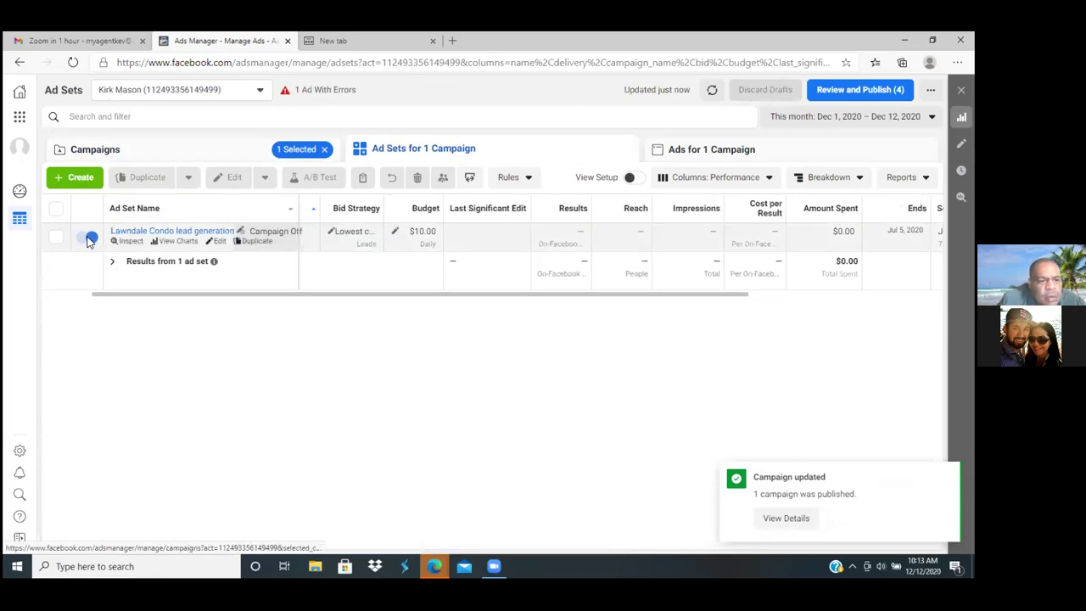
left_click(711, 148)
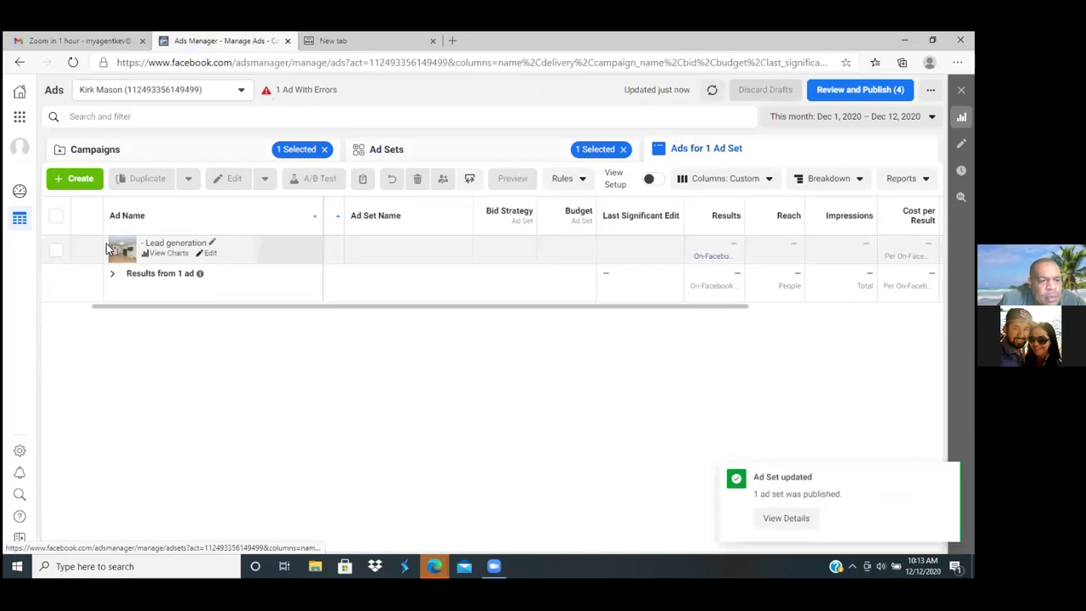
left_click(92, 250)
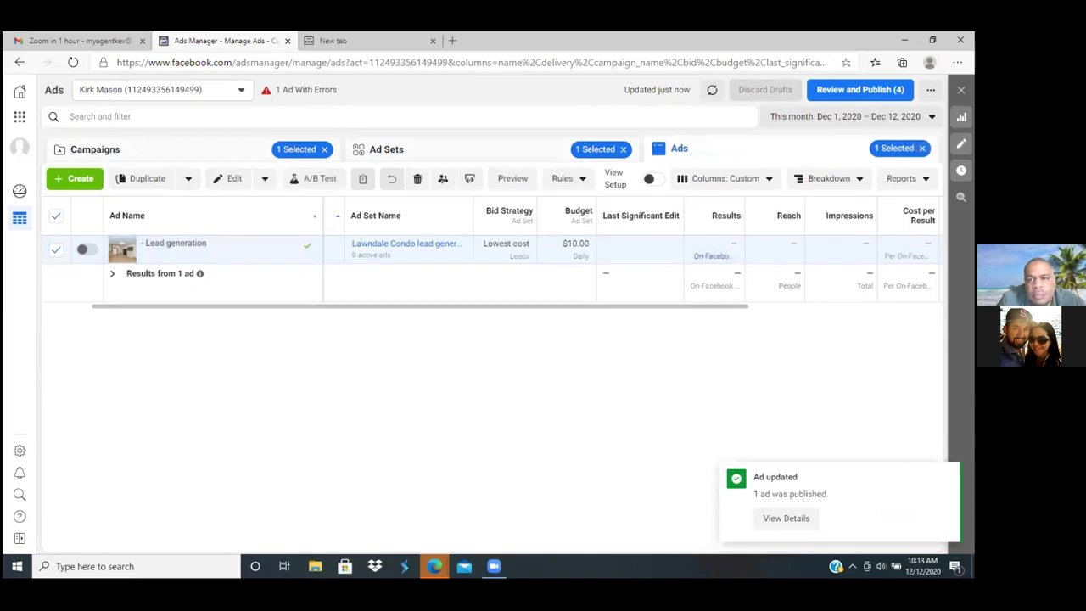
left_click(922, 148)
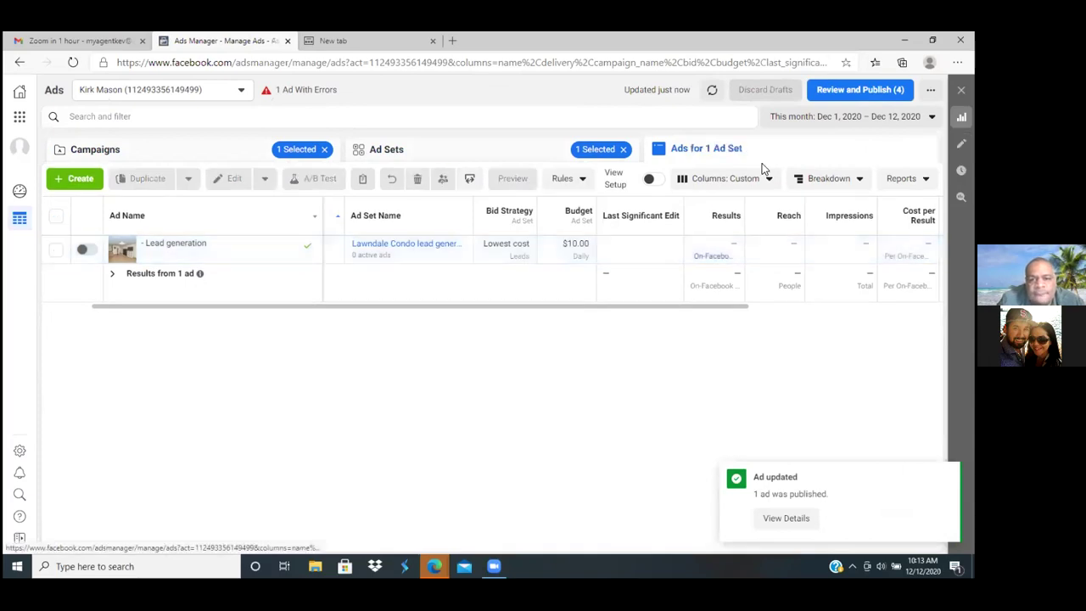
left_click(626, 150)
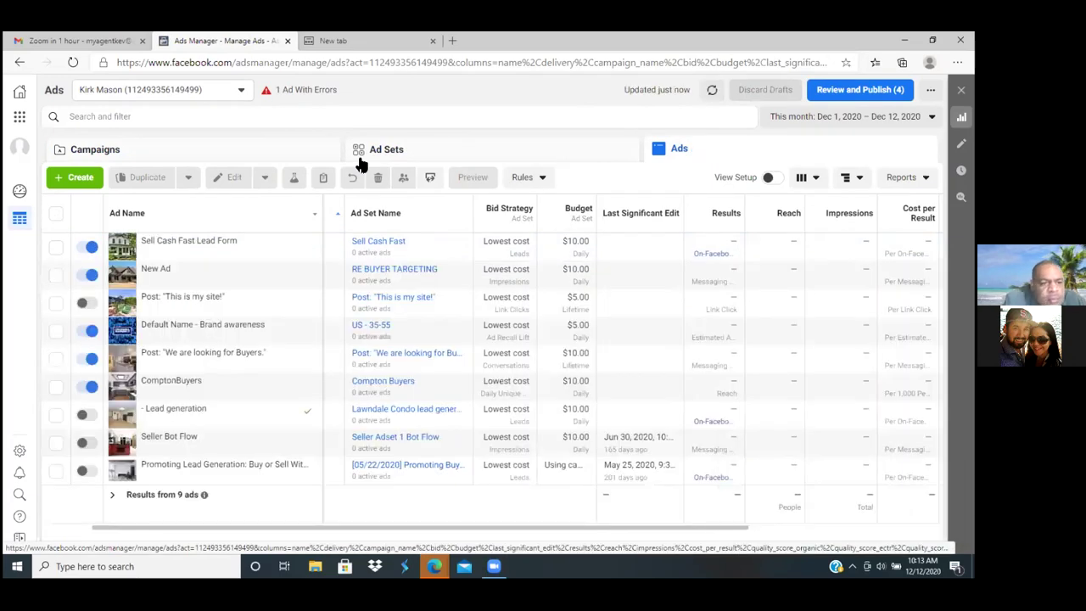
left_click(187, 151)
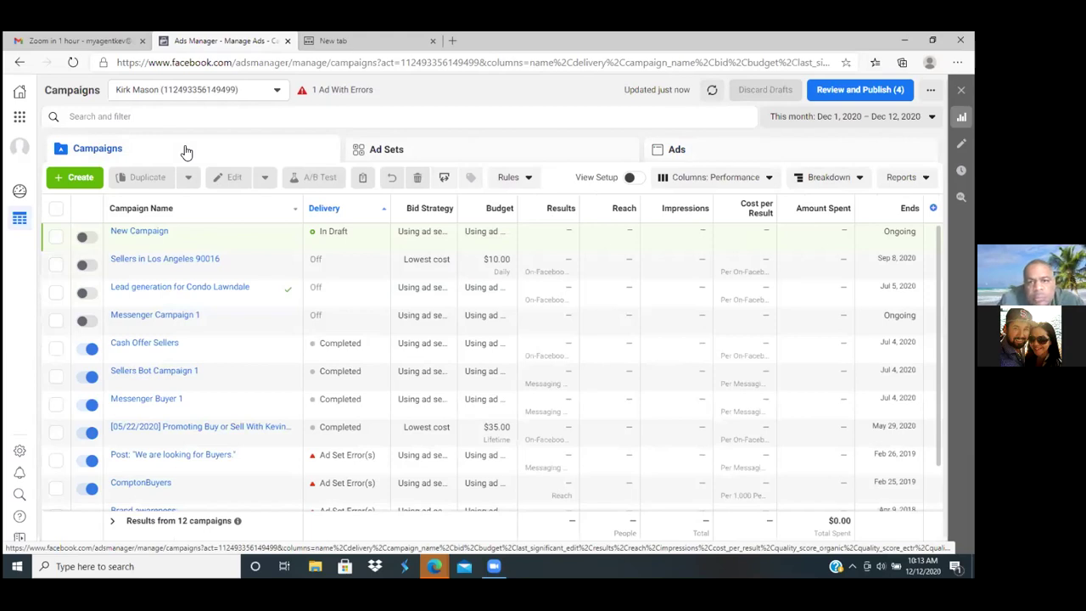
Open Review and Publish (4) and tick 'Try to publish items with errors'
left_click(848, 92)
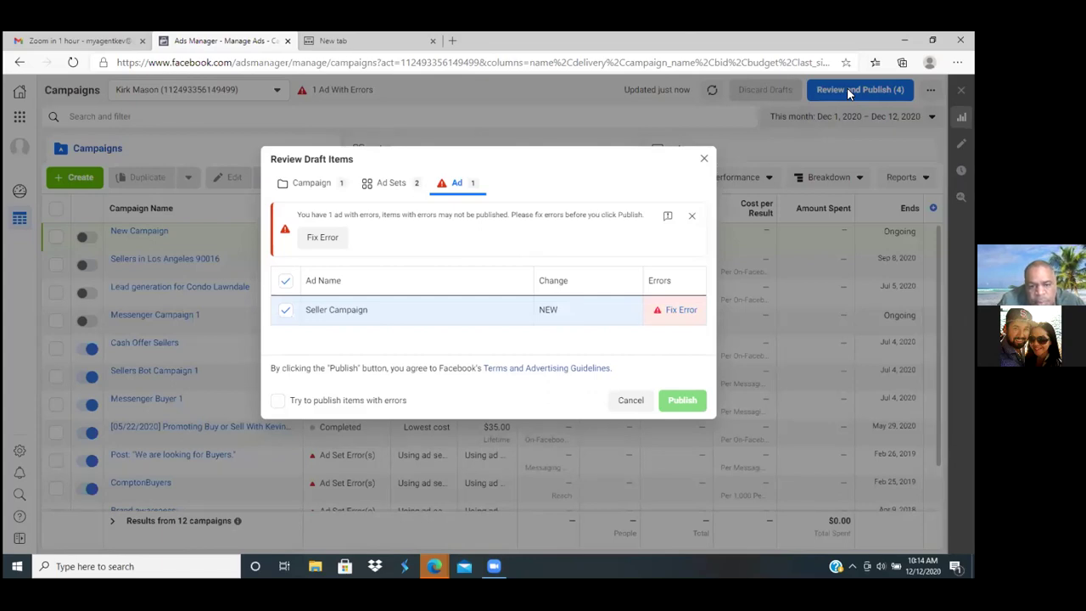
left_click(277, 402)
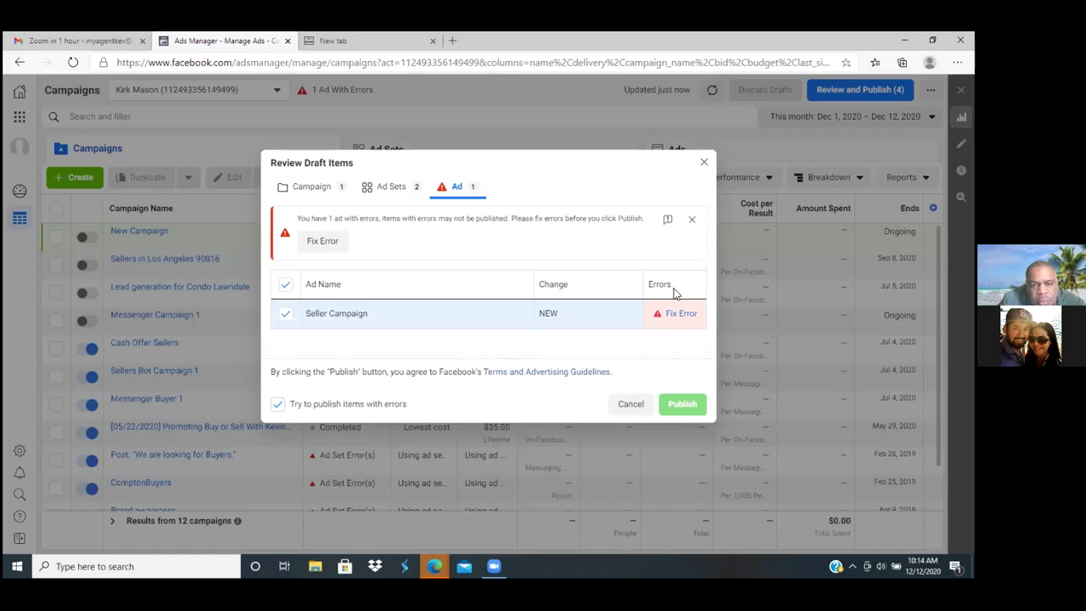
Use Fix Error on the Seller Campaign row to open its ad editor
left_click(679, 315)
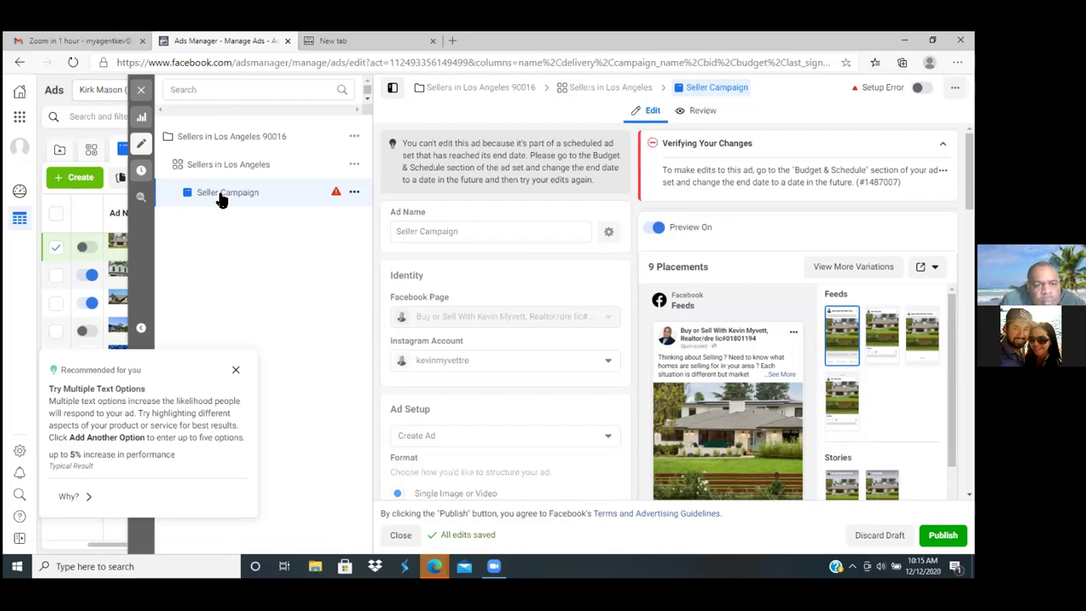
Open the Sellers in Los Angeles ad set and view its Budget & Schedule ending Sep 8, 2020
left_click(229, 166)
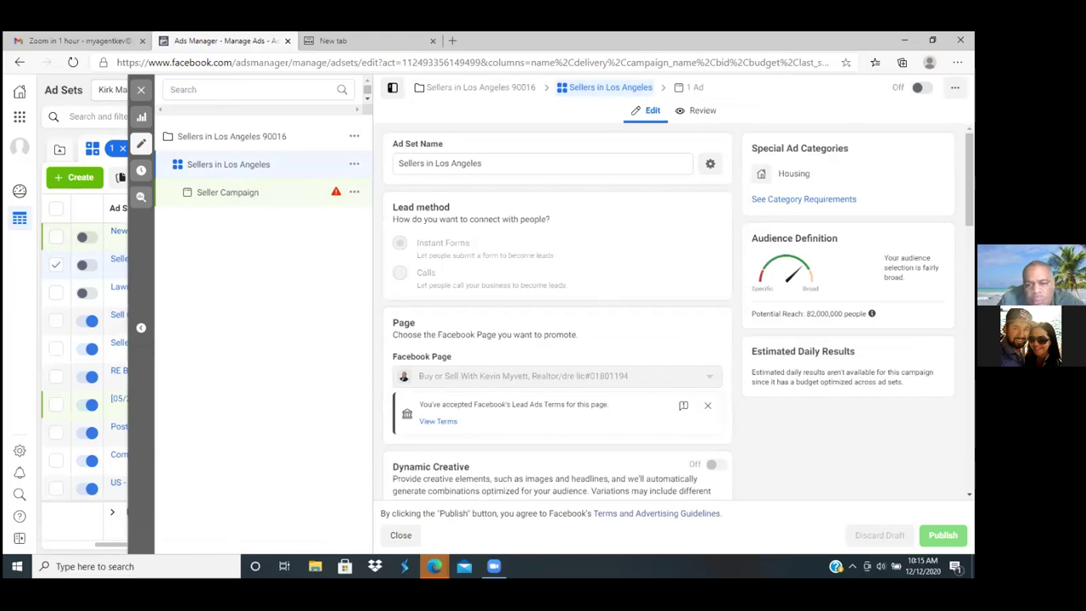
scroll(557, 314, "down", 3)
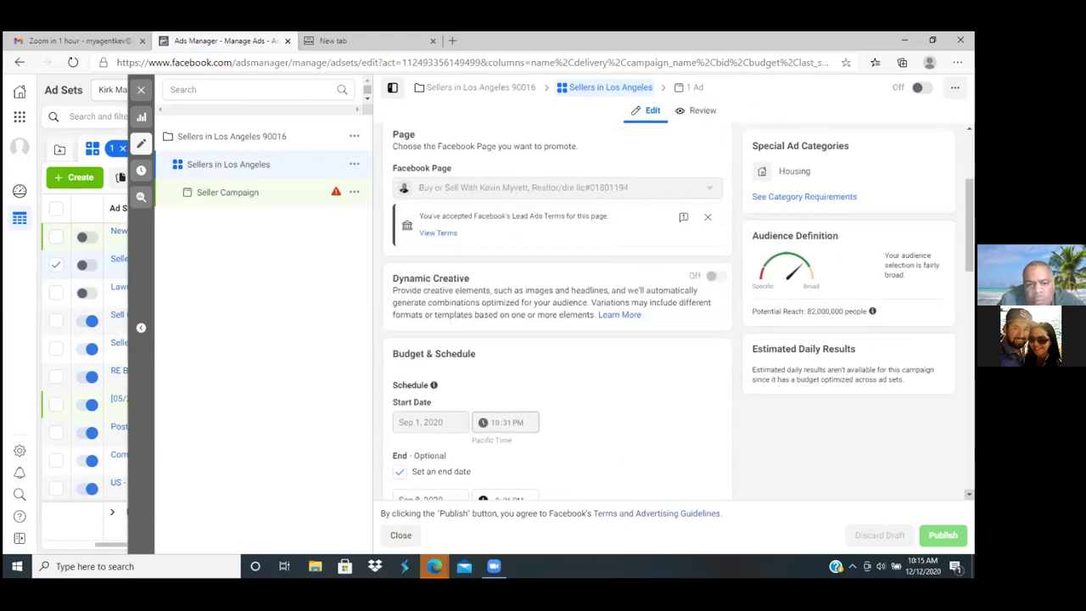
scroll(558, 314, "down", 1)
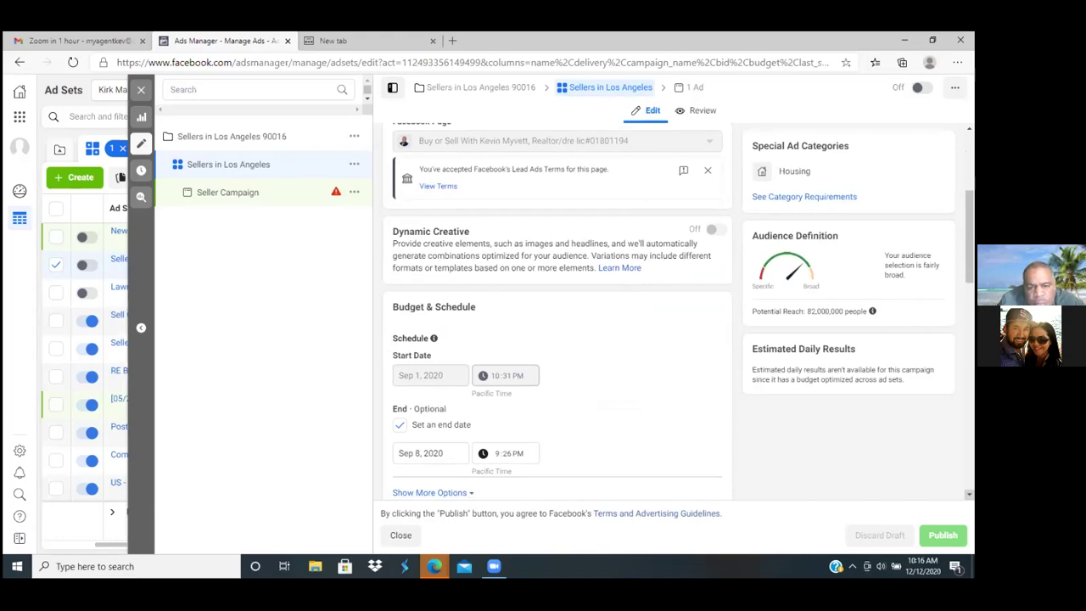
scroll(558, 314, "down", 1)
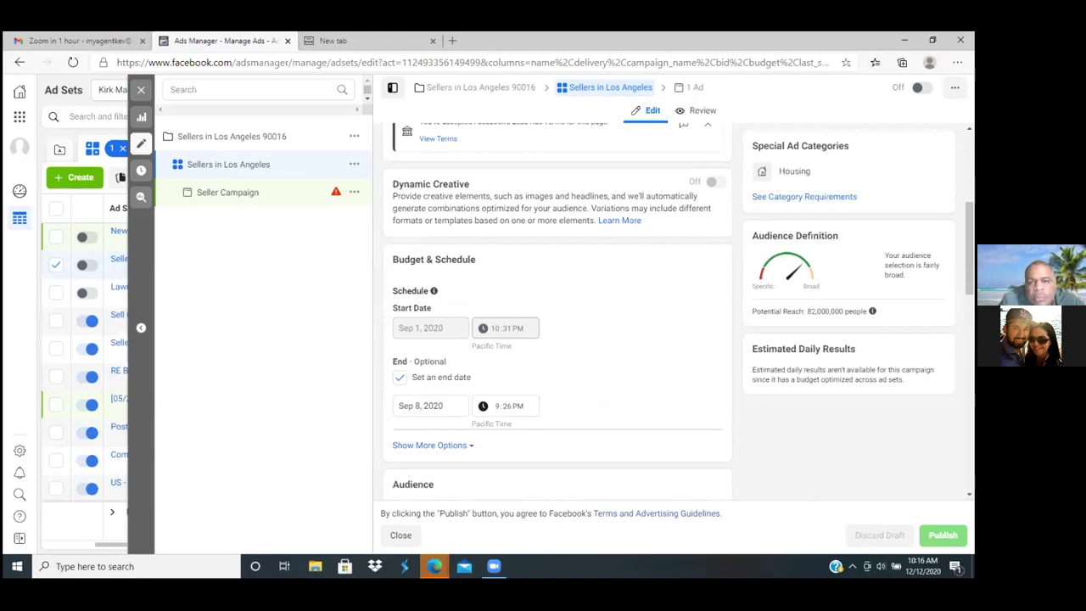
Close the side edit panel to return to the 11-ad-set list
left_click(143, 91)
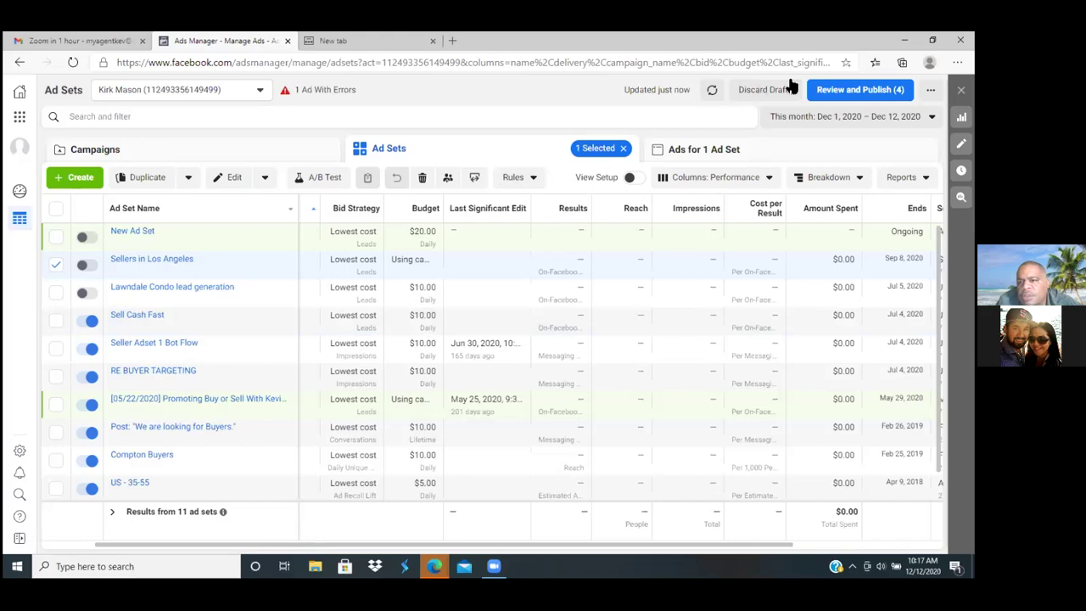
Bookmark the Ad Sets page in a new Favorites bar folder named AdsManagerFB
left_click(844, 64)
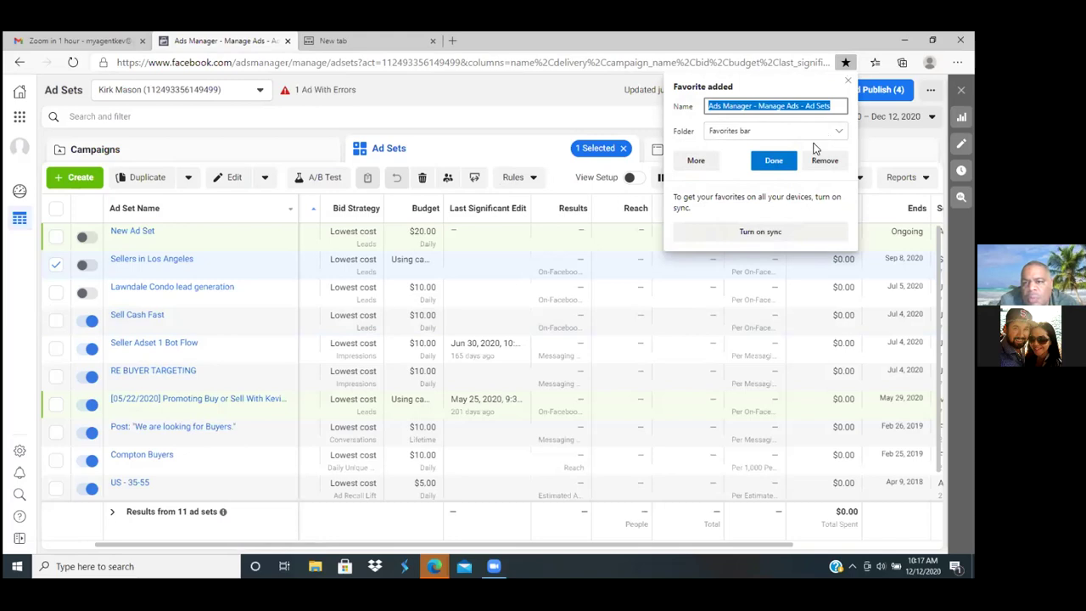
left_click(690, 163)
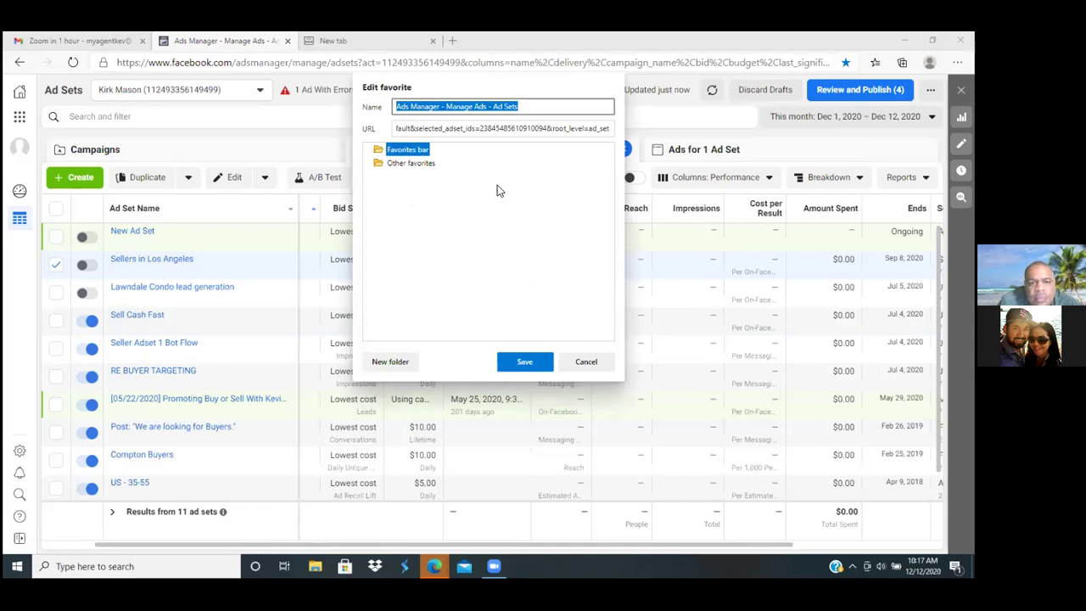
left_click(384, 361)
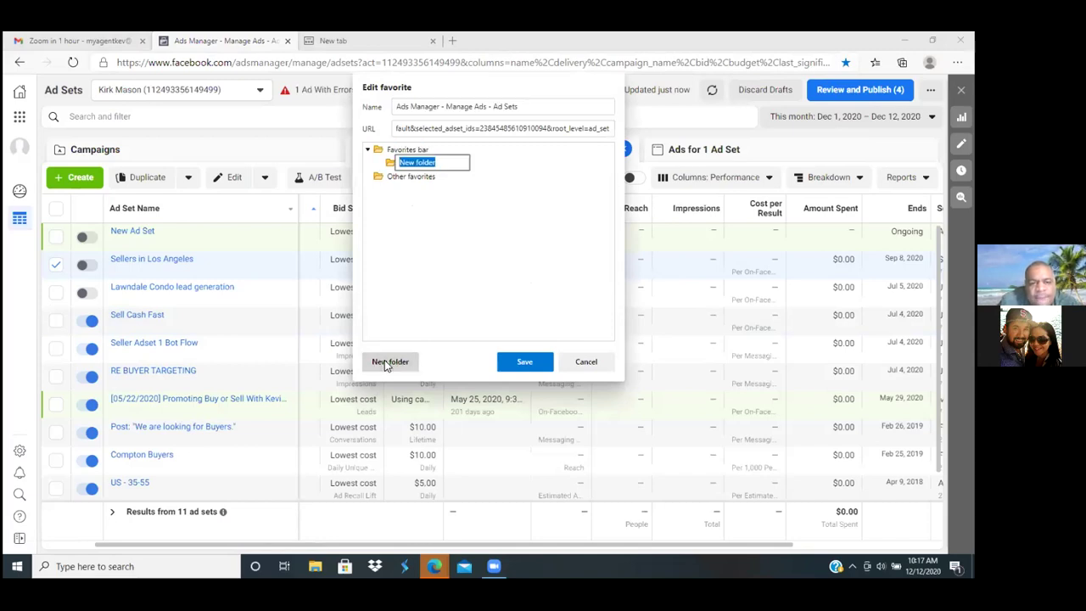
type("AdsManagerFB")
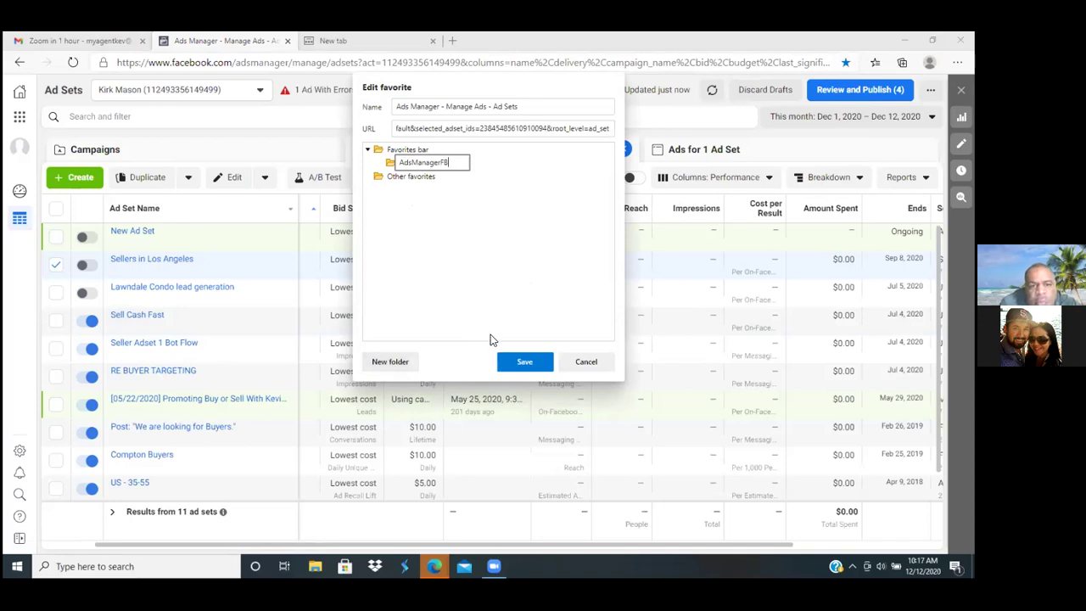
left_click(524, 362)
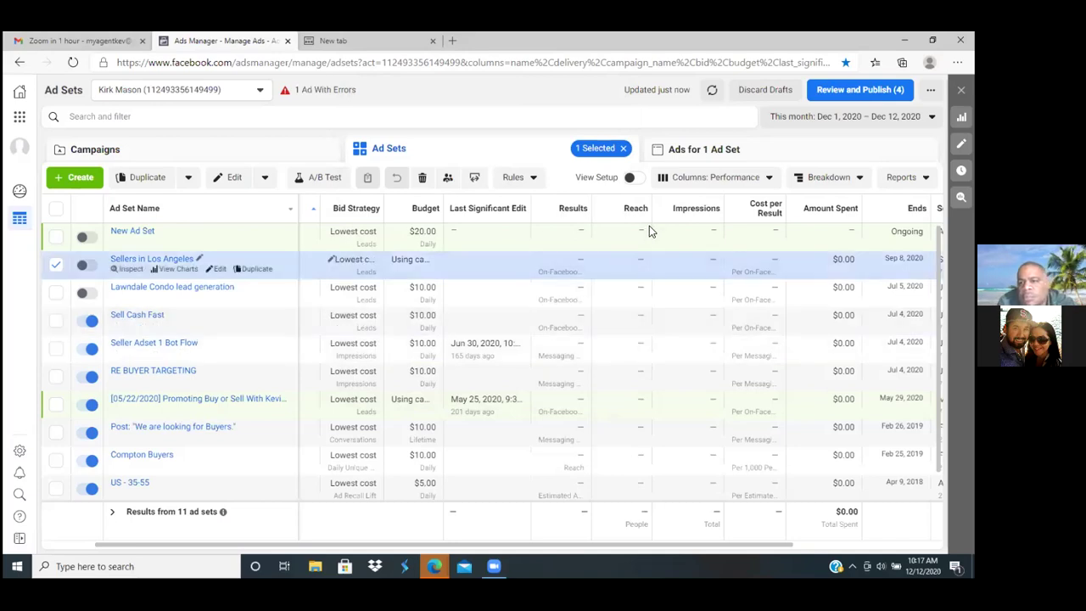
Replace the saved favorite's name with 'Dasboard' and confirm
left_click(844, 63)
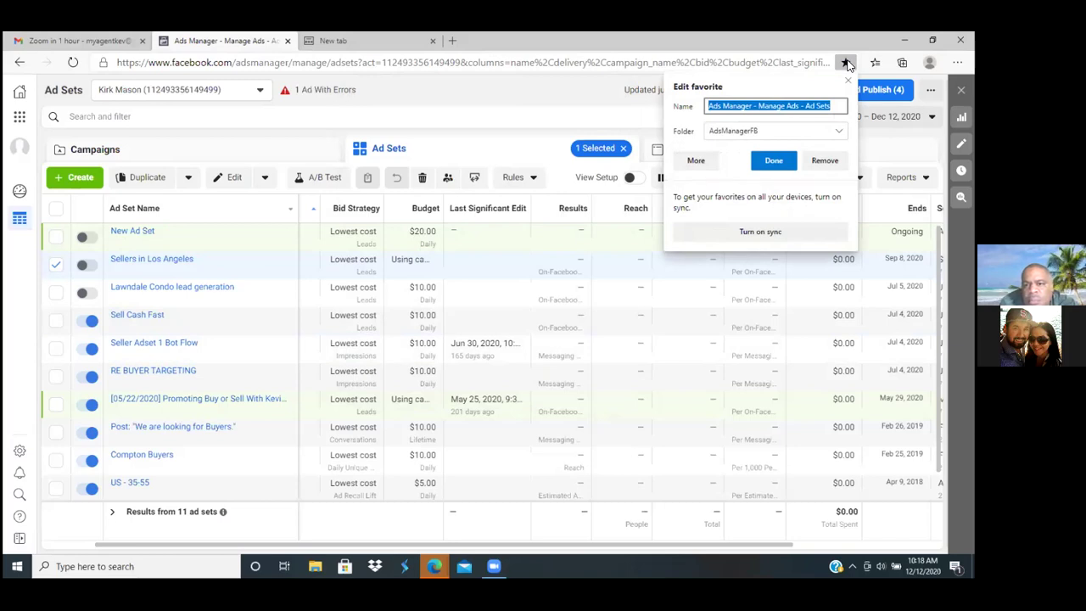
left_click(838, 105)
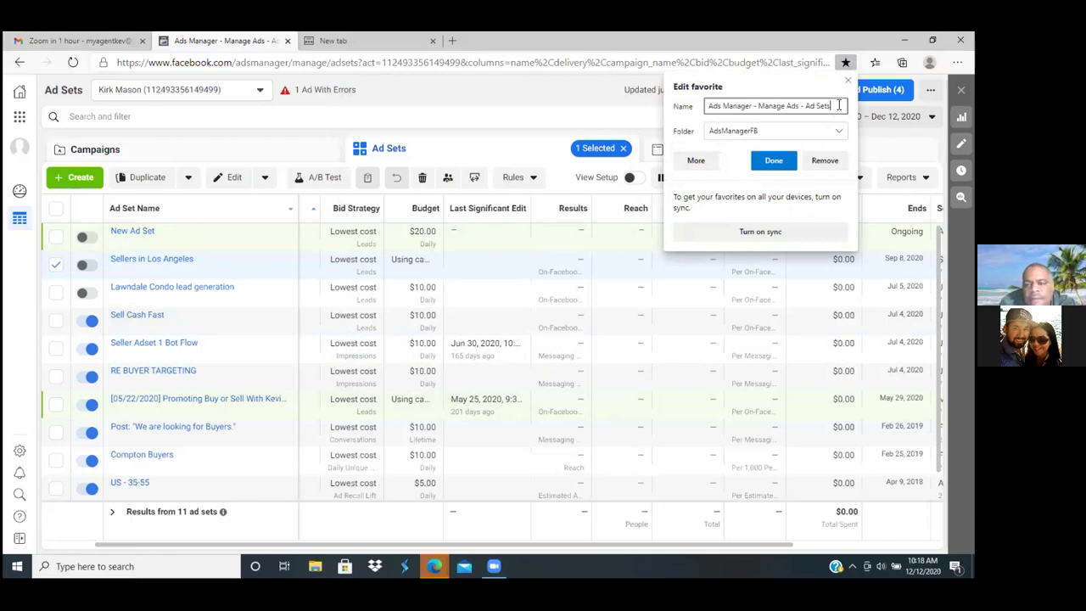
key("BackSpace")
key("BackSpace")
key("BackSpace")
key("BackSpace")
key("BackSpace")
key("BackSpace")
key("BackSpace")
key("BackSpace")
key("BackSpace")
key("BackSpace")
key("BackSpace")
key("BackSpace")
key("BackSpace")
key("BackSpace")
key("BackSpace")
key("BackSpace")
key("BackSpace")
key("BackSpace")
key("BackSpace")
key("BackSpace")
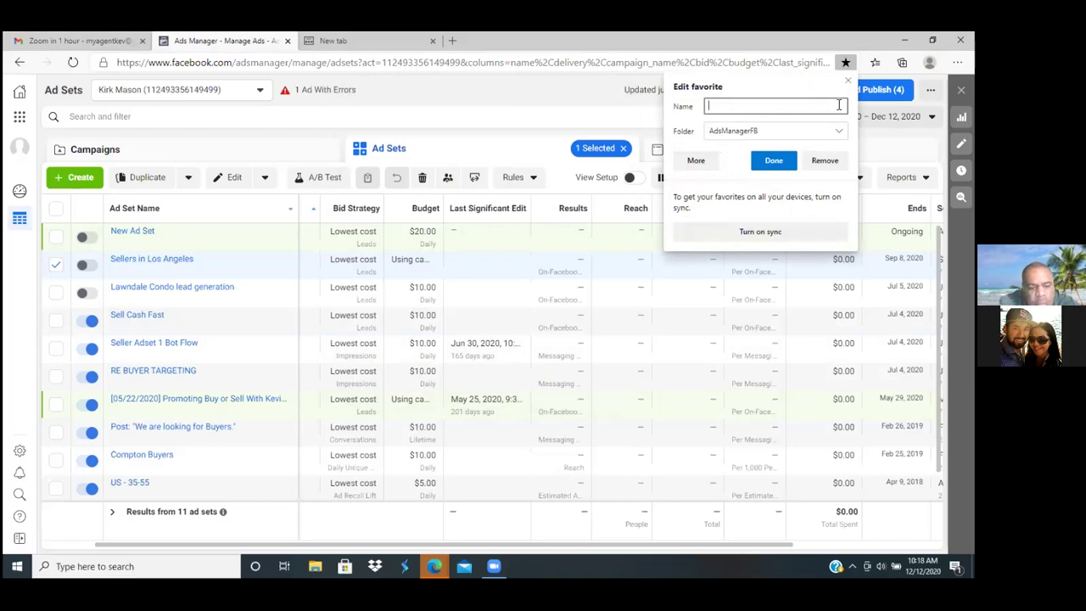
type("Dasboard")
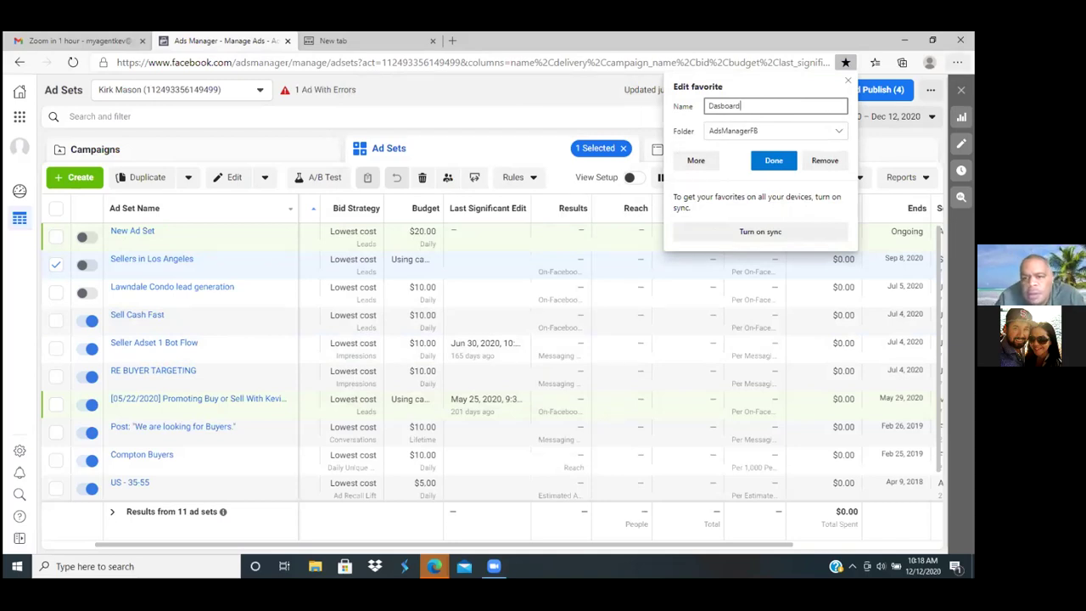
left_click(767, 158)
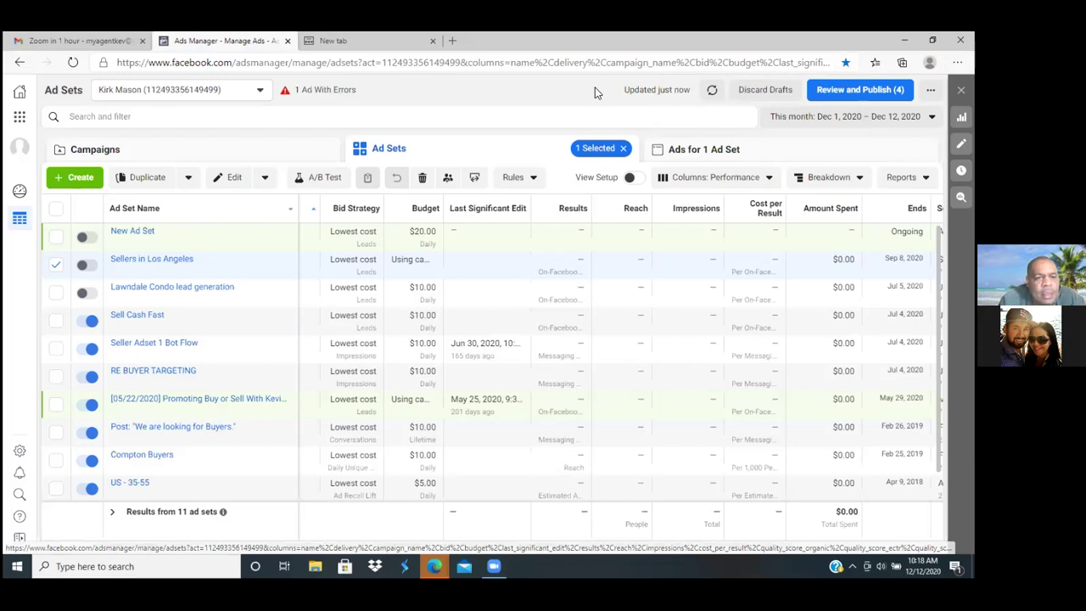
Go to Billing from the Business Tools menu to see the $0.00 balance
left_click(19, 119)
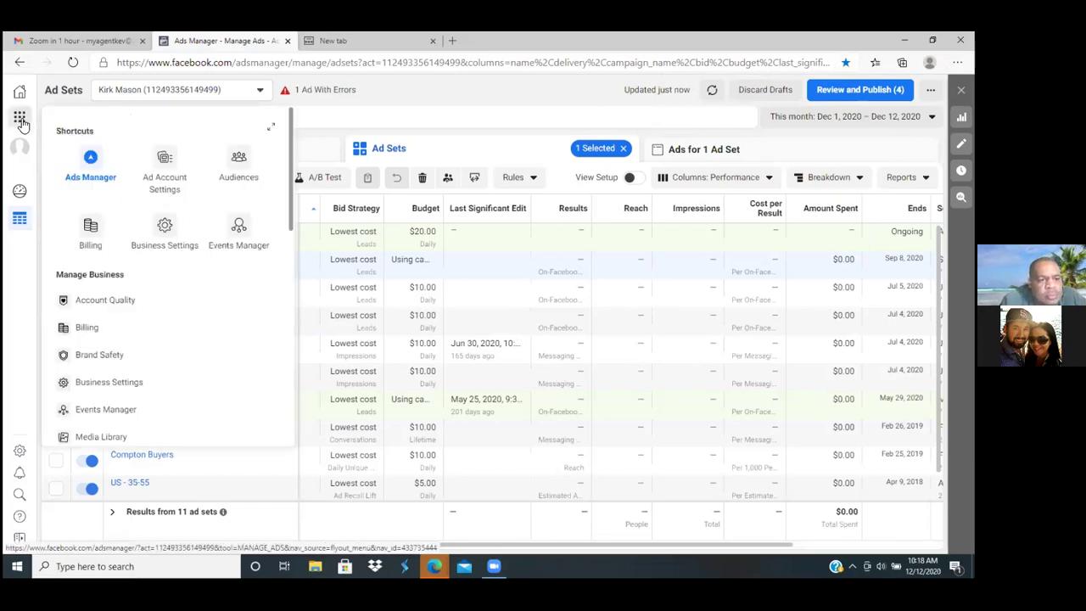
left_click(91, 231)
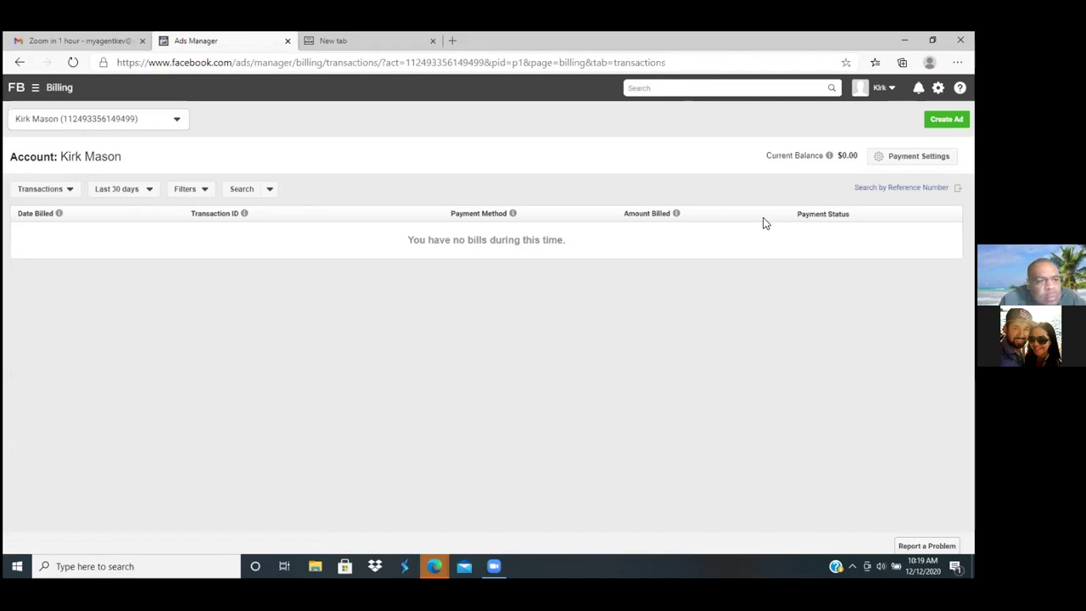
Open Payment Settings and bring up the Manage Your Threshold dialog showing the $75.00 threshold
left_click(914, 155)
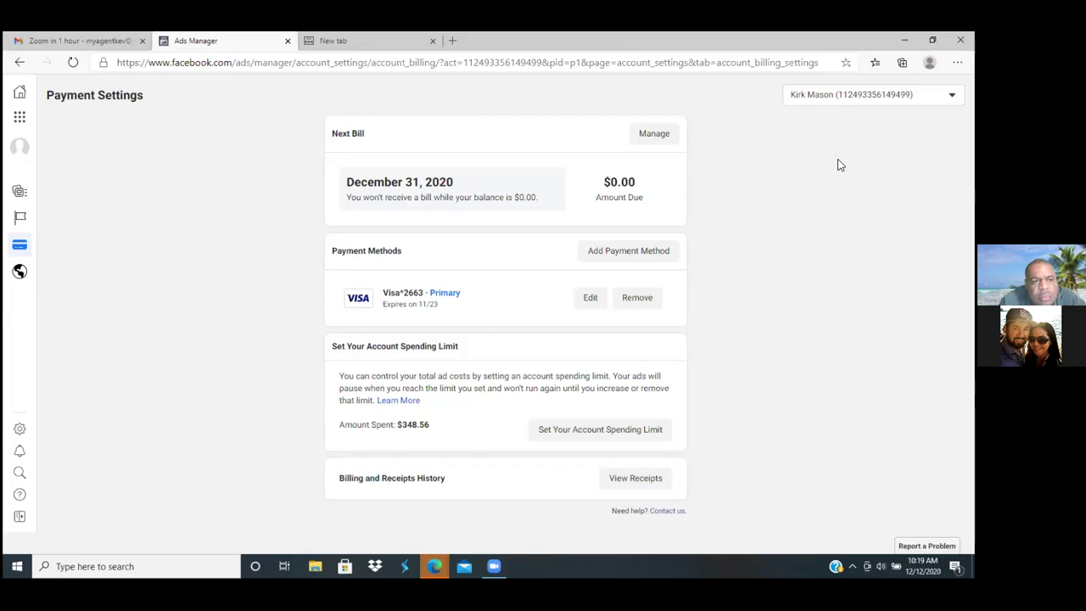
left_click(654, 133)
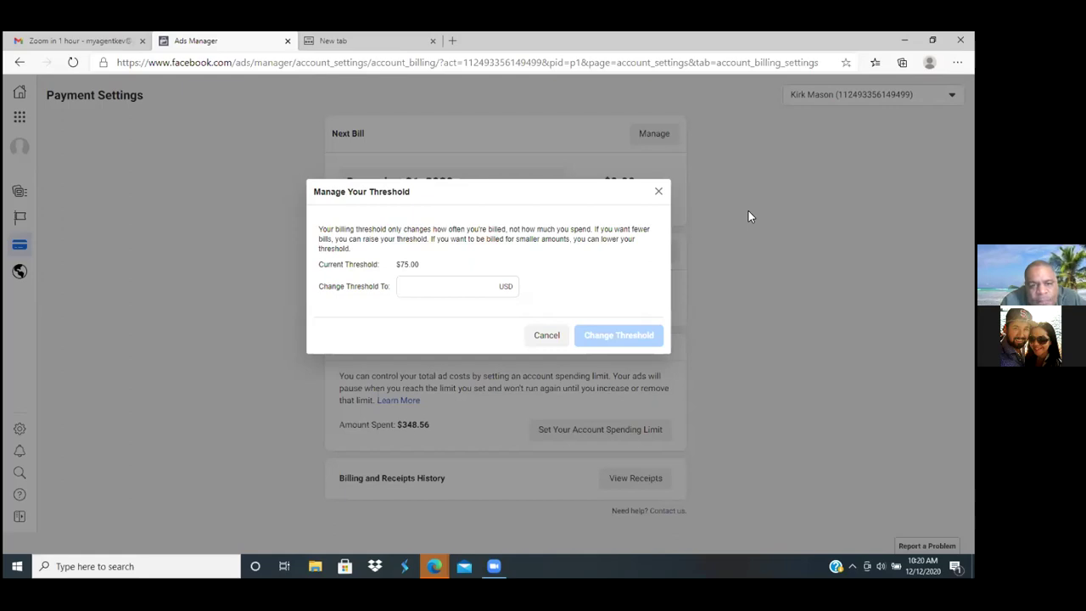
Close the threshold dialog unchanged and star the Payment Settings page into the AdsManagerFB folder
left_click(659, 193)
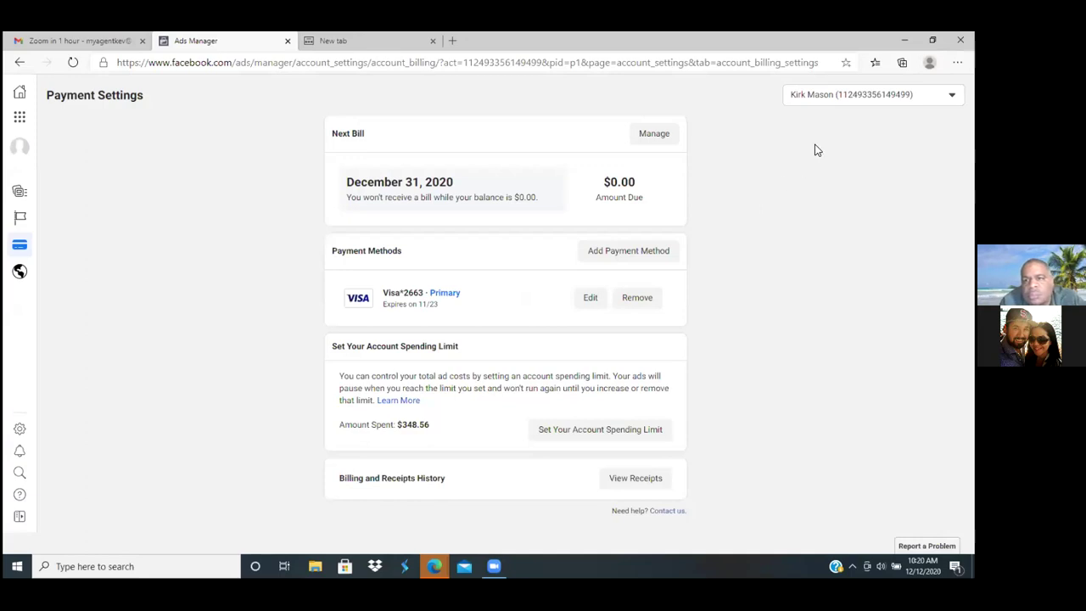
left_click(846, 62)
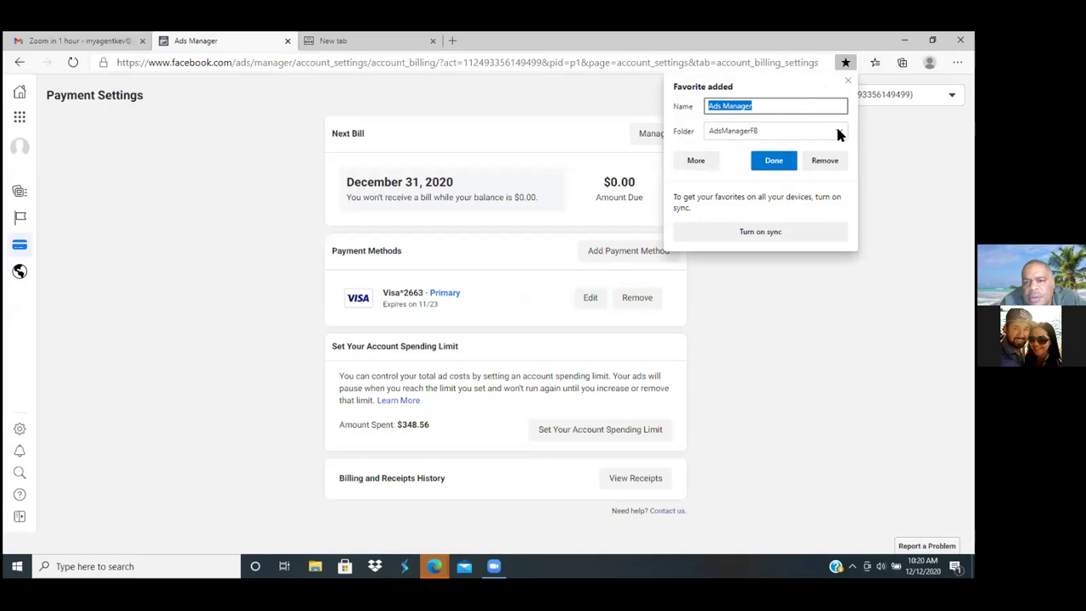
Rename the Payment Settings favorite to 'Billing' in AdsManagerFB and confirm it
left_click(792, 107)
key("BackSpace")
key("BackSpace")
key("BackSpace")
key("BackSpace")
key("BackSpace")
key("BackSpace")
key("BackSpace")
key("BackSpace")
key("BackSpace")
key("BackSpace")
key("BackSpace")
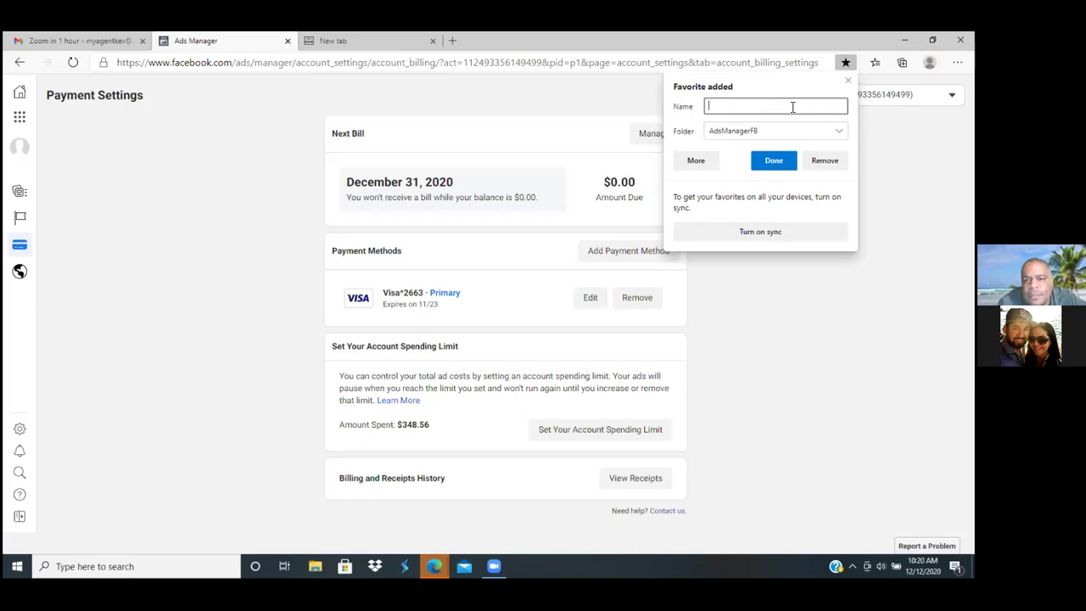
type("Billin")
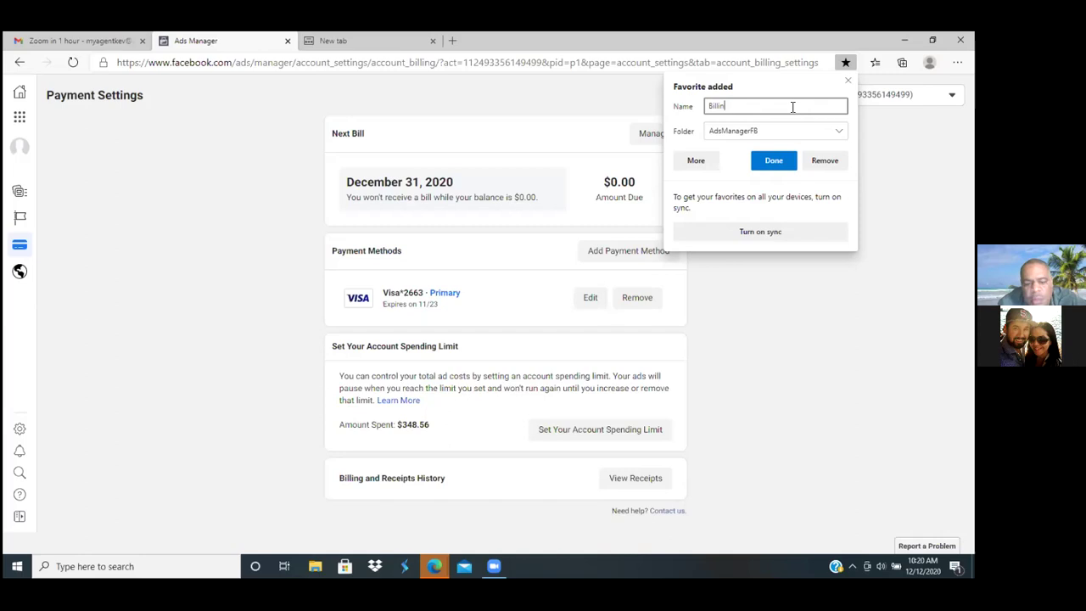
type("g")
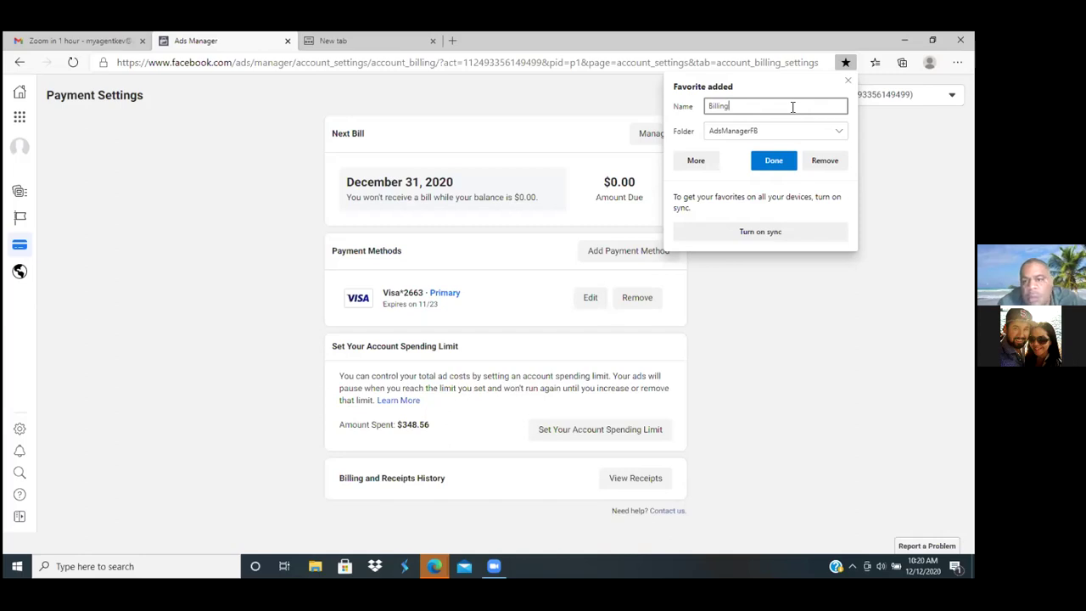
left_click(770, 163)
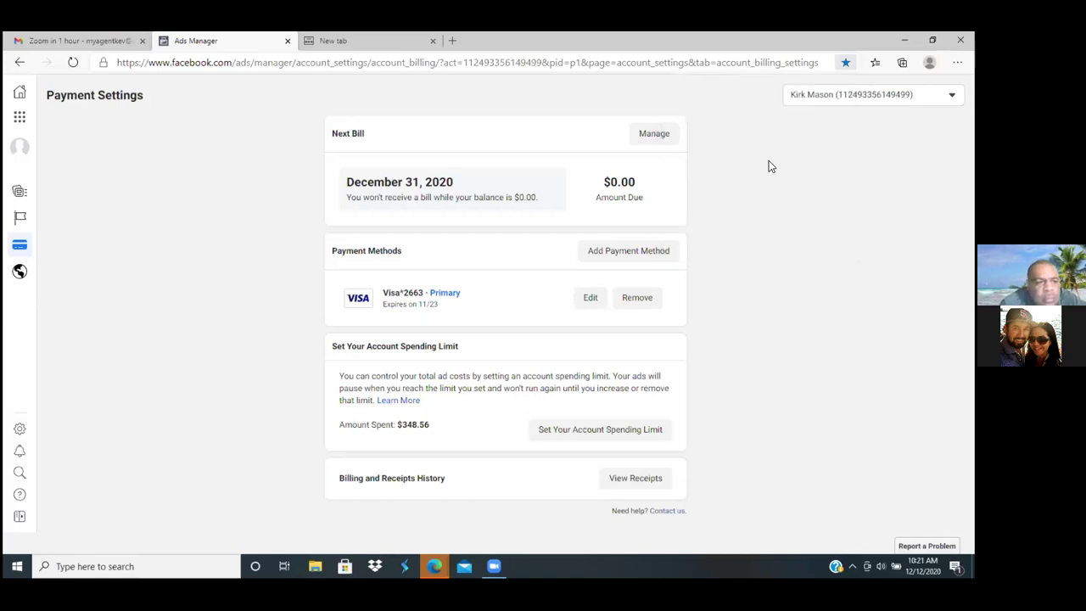
Go to Business Settings through the Business Tools menu shortcuts
left_click(20, 118)
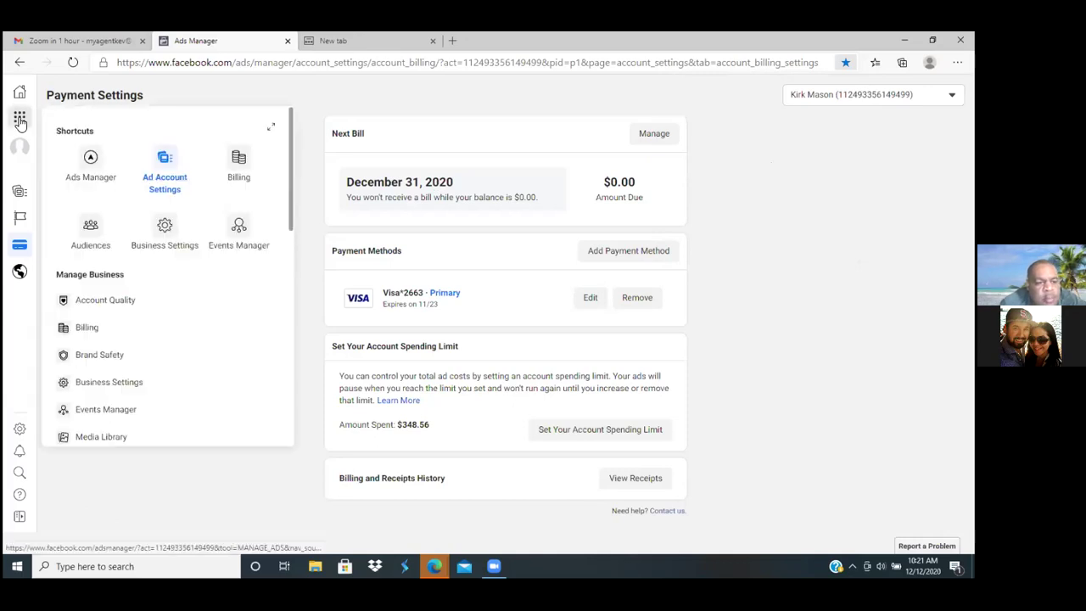
left_click(163, 236)
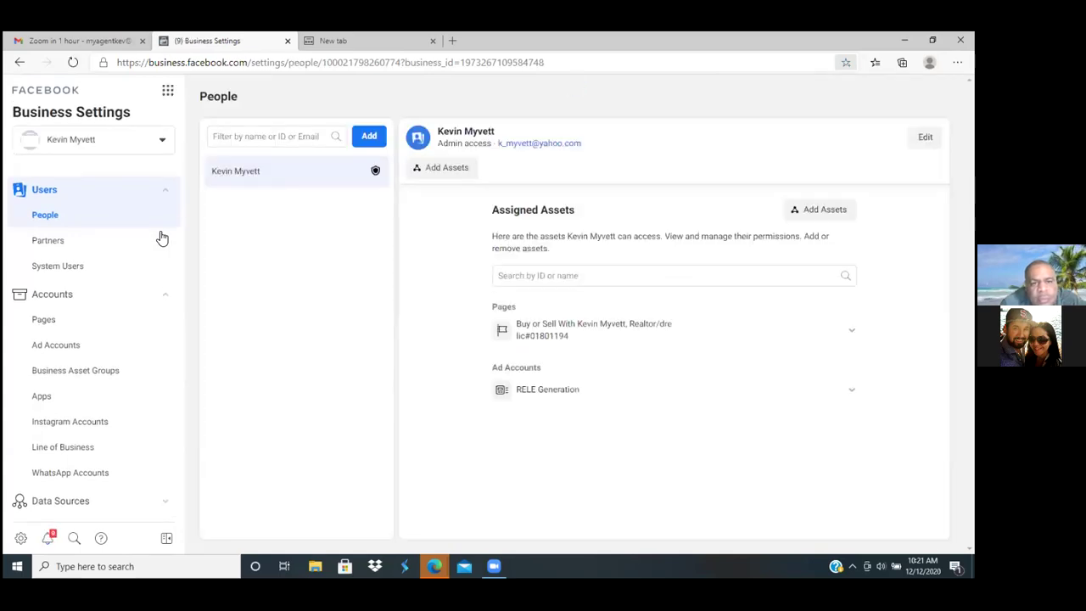
Bookmark the Business Settings page in AdsManagerFB, trimming its name to 'Business Settings'
left_click(844, 63)
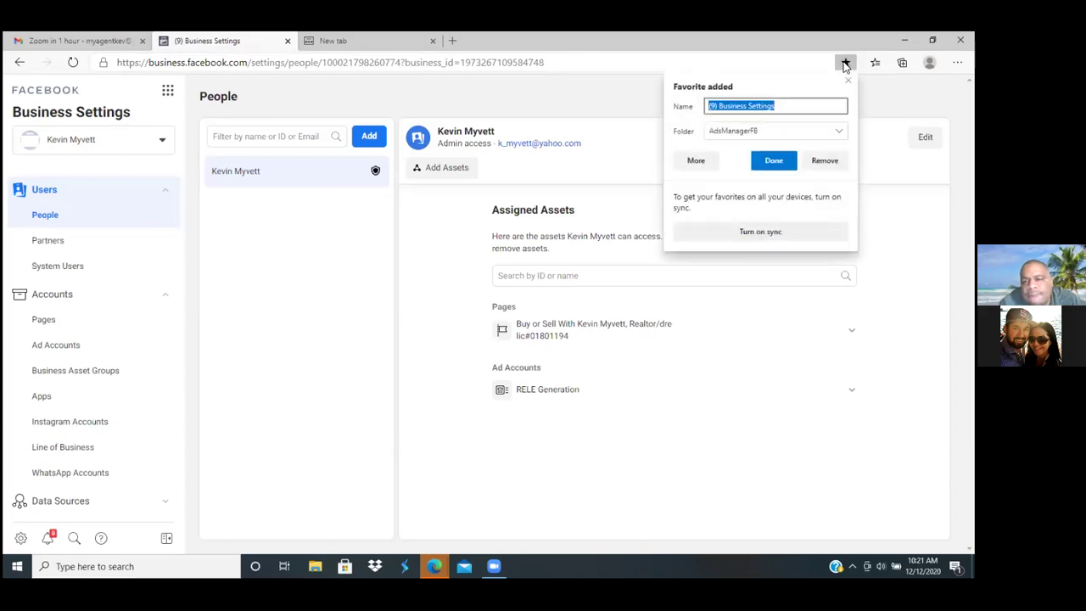
left_click(814, 107)
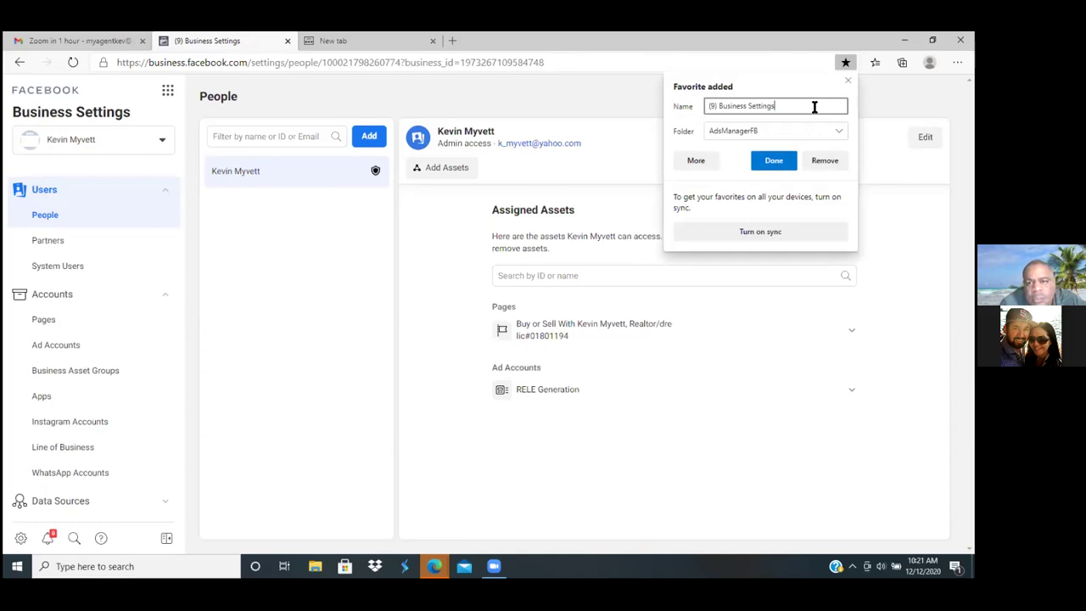
left_click(717, 107)
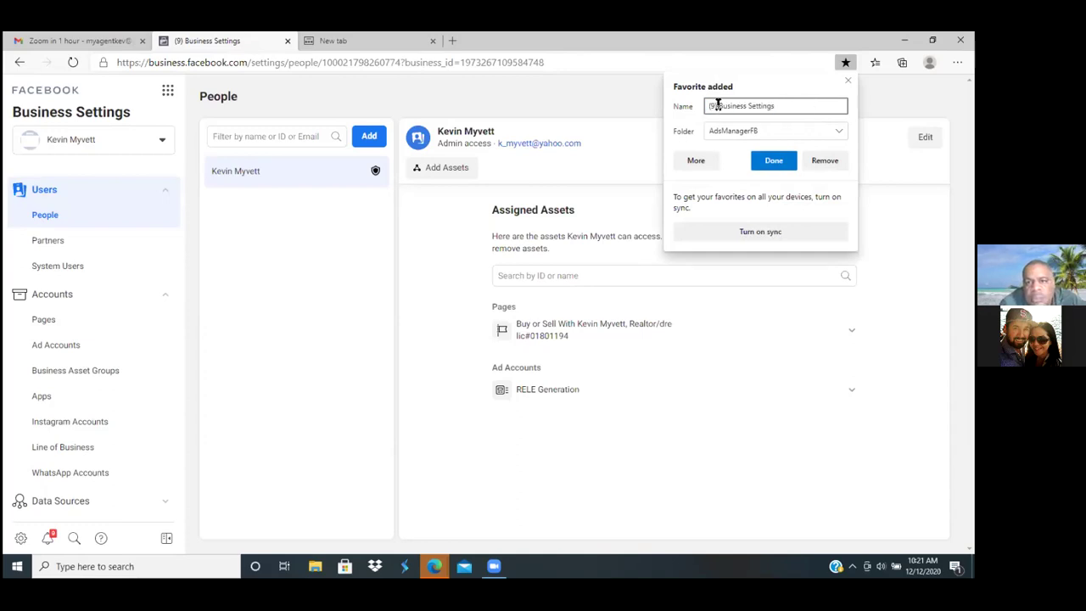
key("BackSpace")
key("BackSpace")
key("BackSpace")
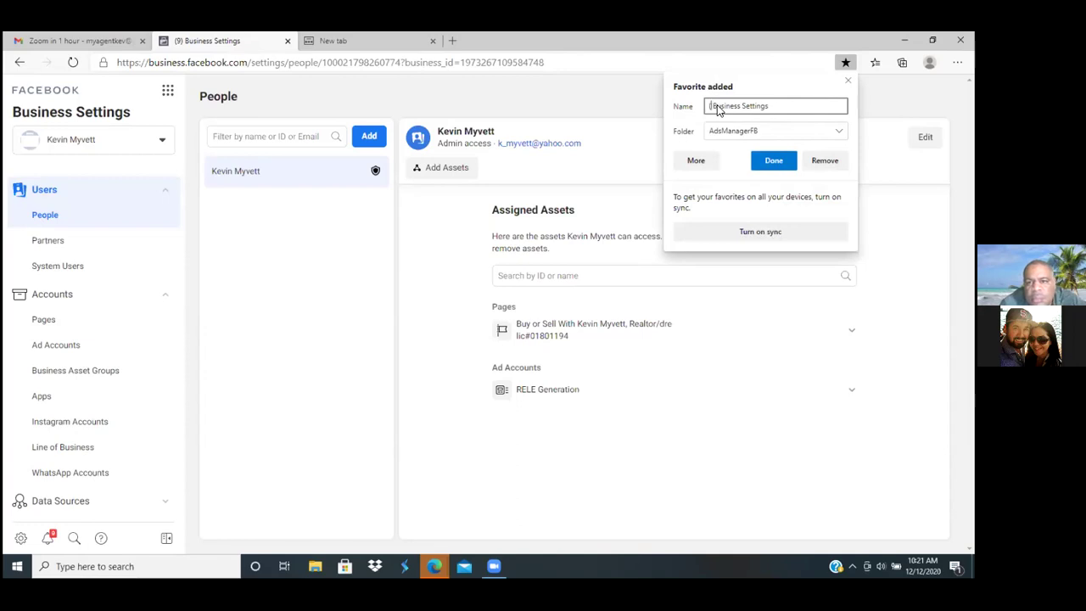
left_click(774, 162)
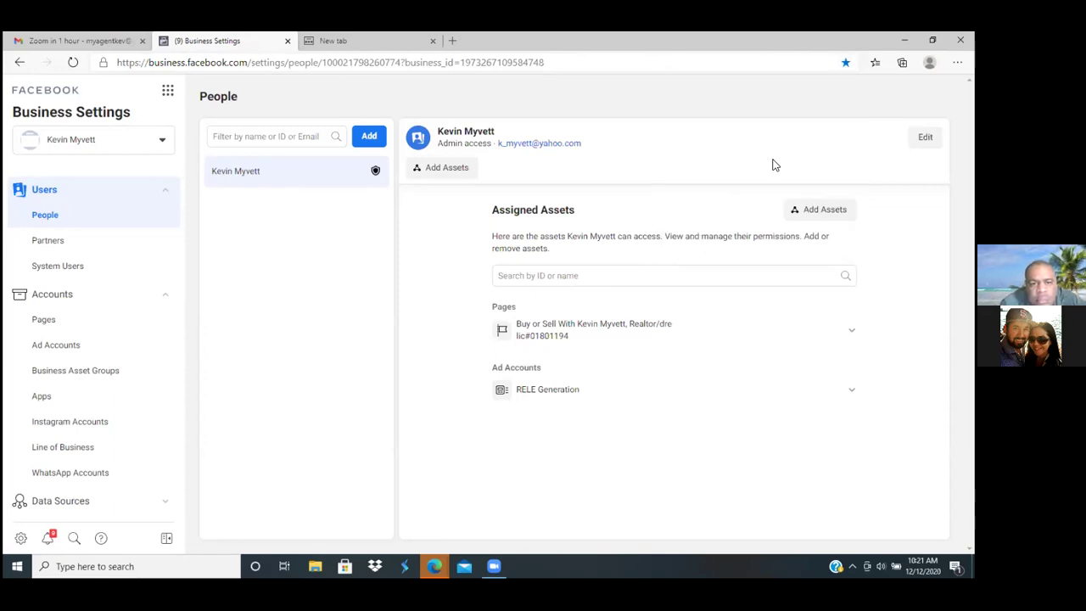
Open the Ad Accounts page showing disabled accounts and expand the business account switcher
left_click(56, 347)
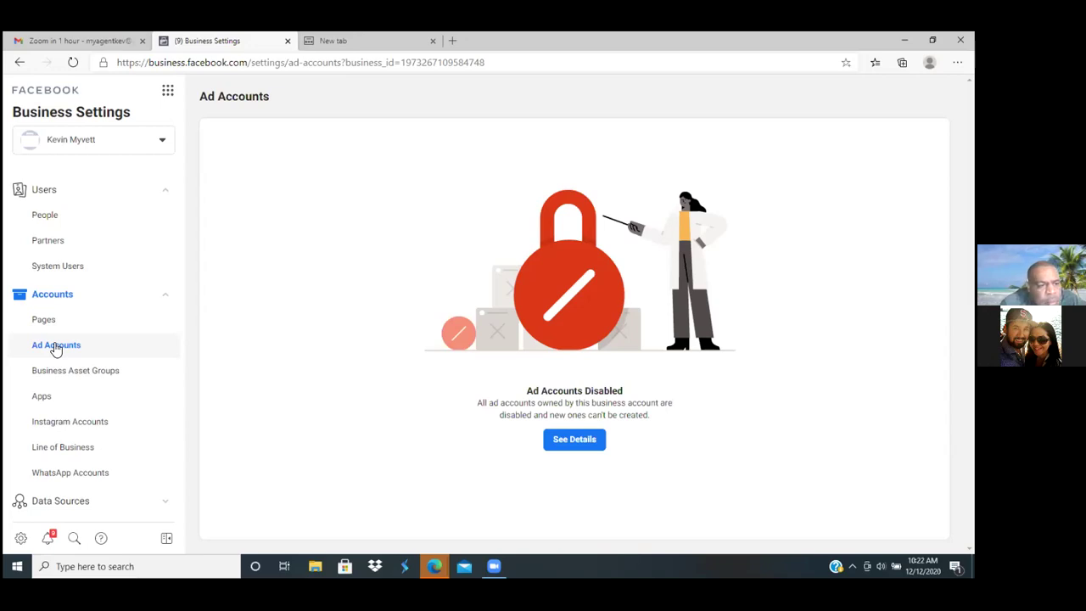
left_click(163, 143)
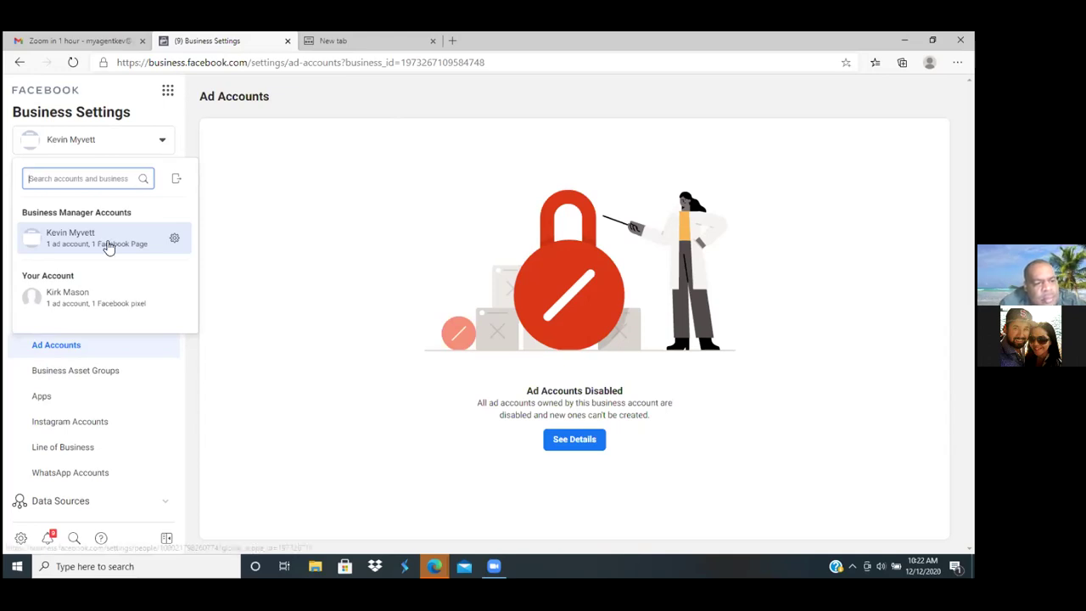
Switch to the personal ad account listed under Your Account
left_click(91, 298)
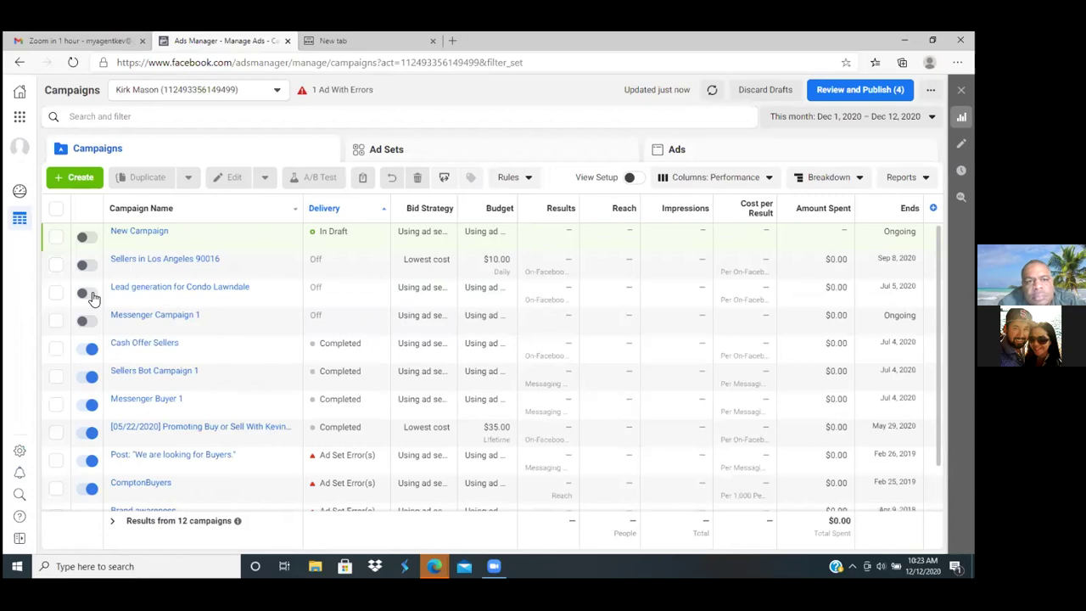
Bookmark the Campaigns page as 'Ads Manager - Manage Ads - Campaigns' in AdsManagerFB
left_click(847, 65)
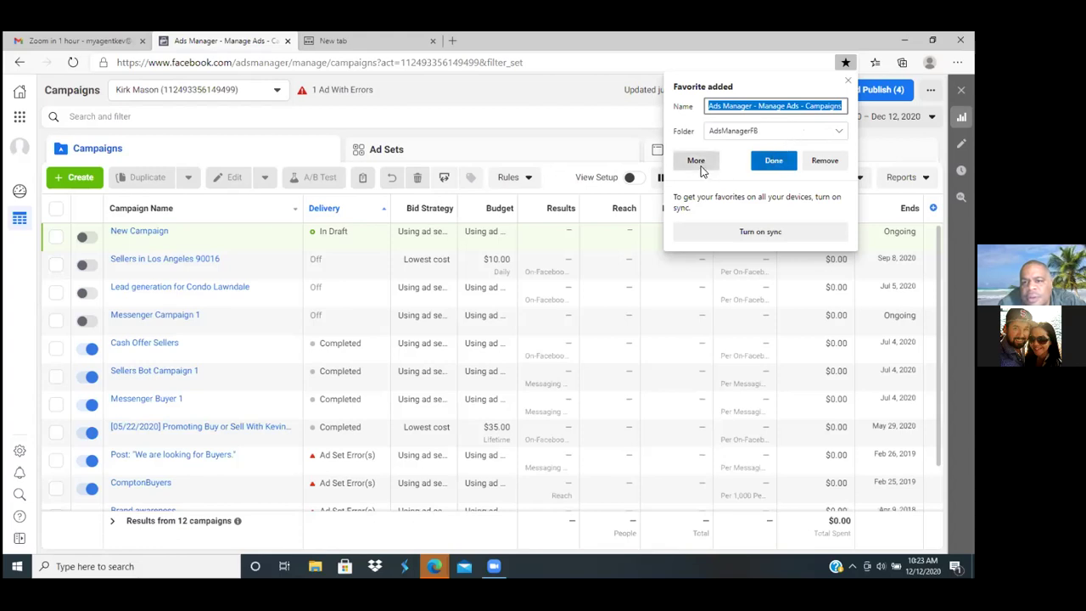
left_click(848, 84)
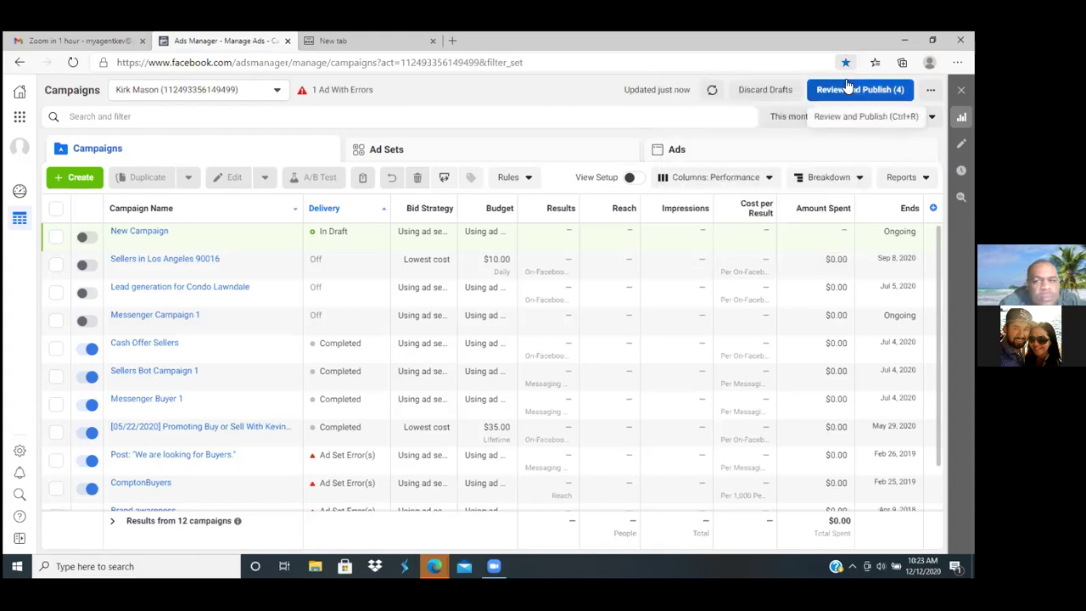
left_click(930, 89)
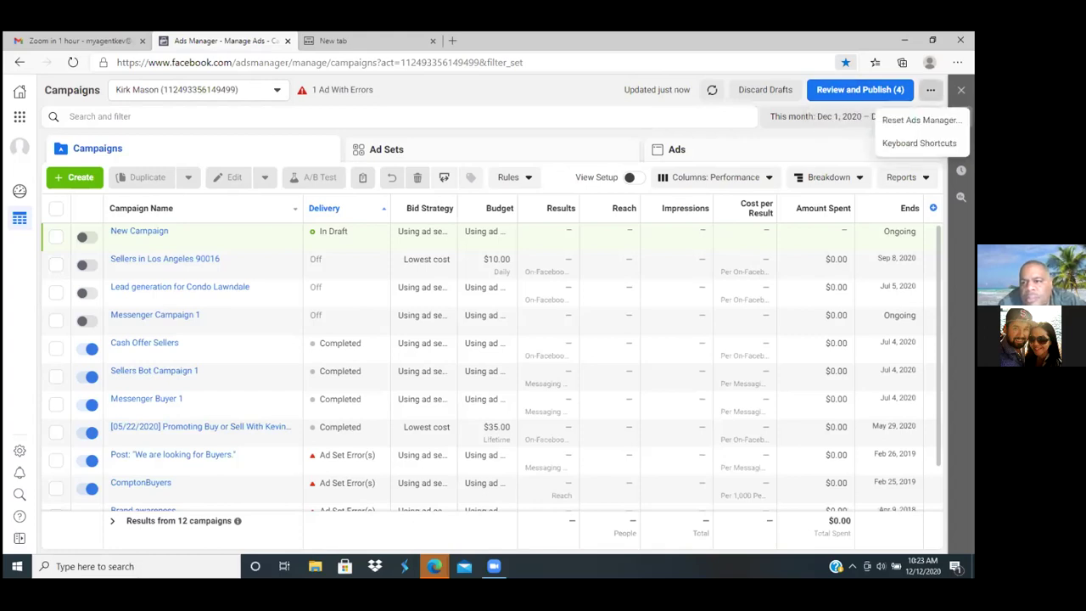
Show the AdsManagerFB folder's contents from Edge's Favorites menu
left_click(957, 62)
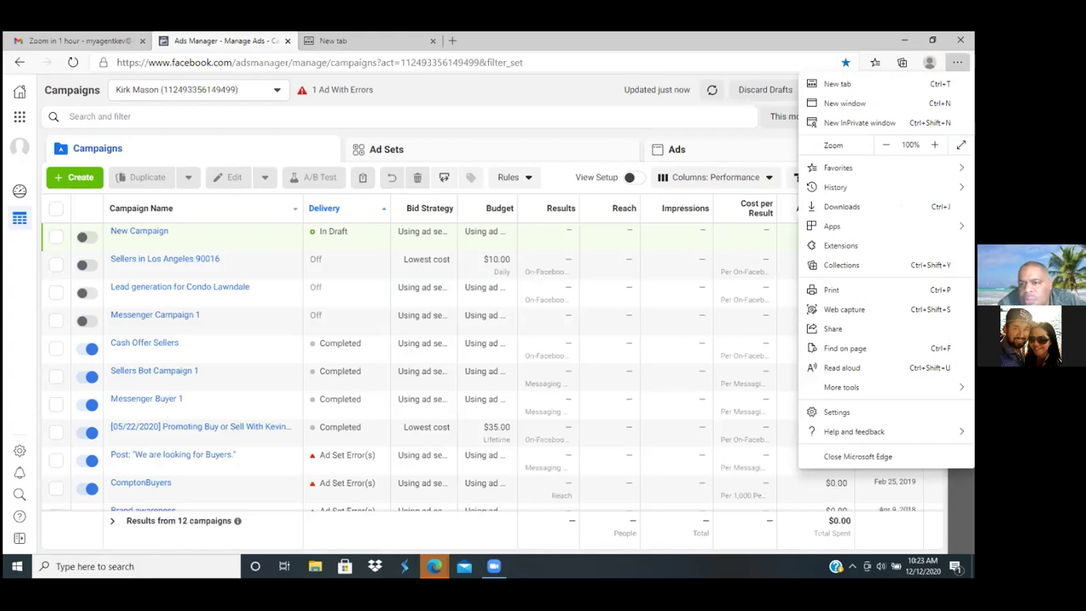
mouse_move(839, 168)
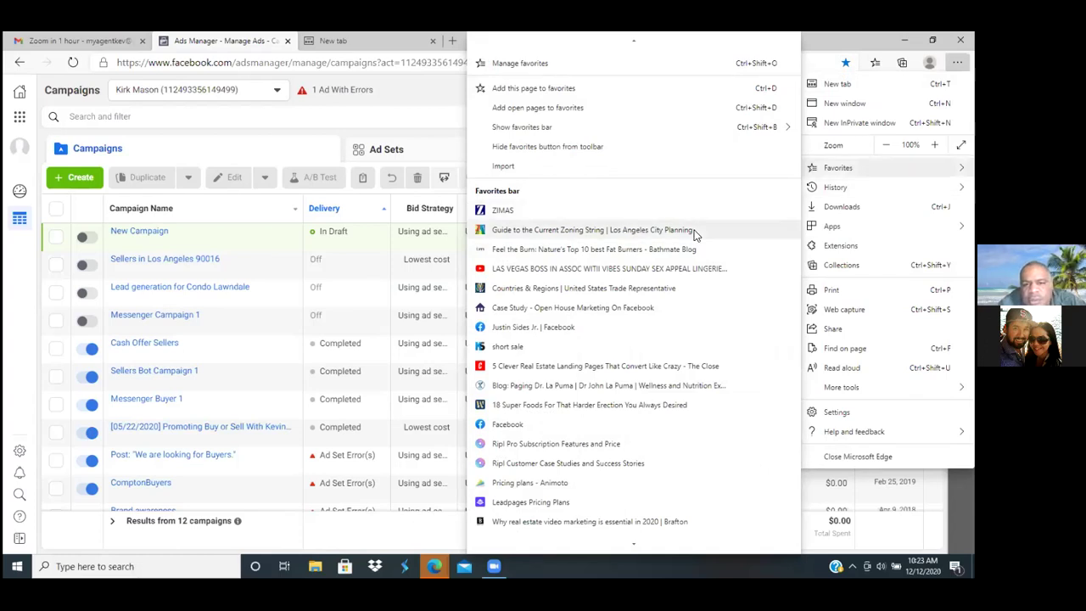
mouse_move(632, 546)
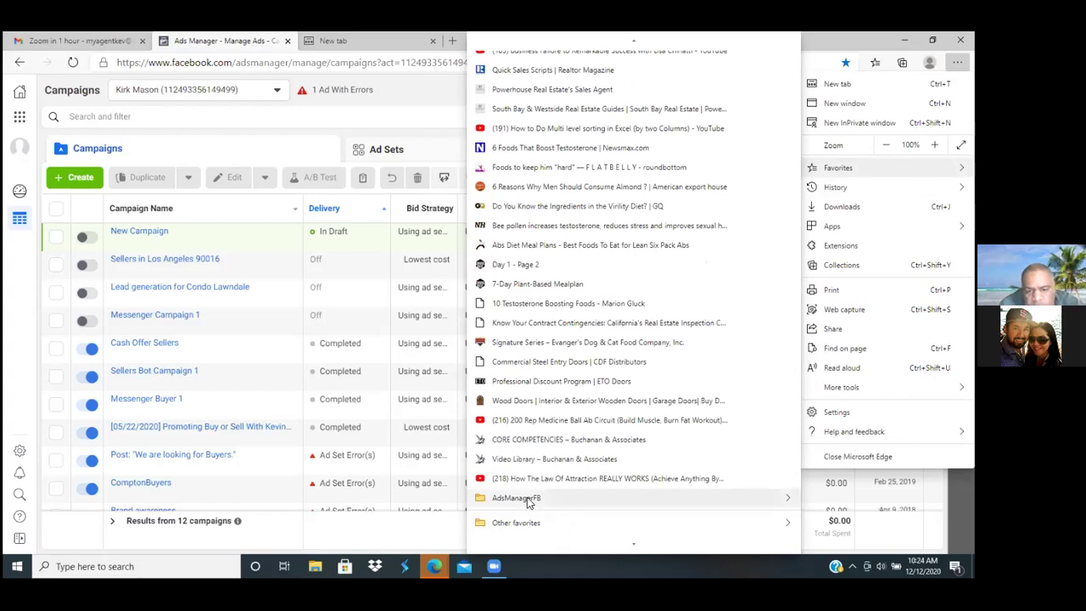
mouse_move(526, 502)
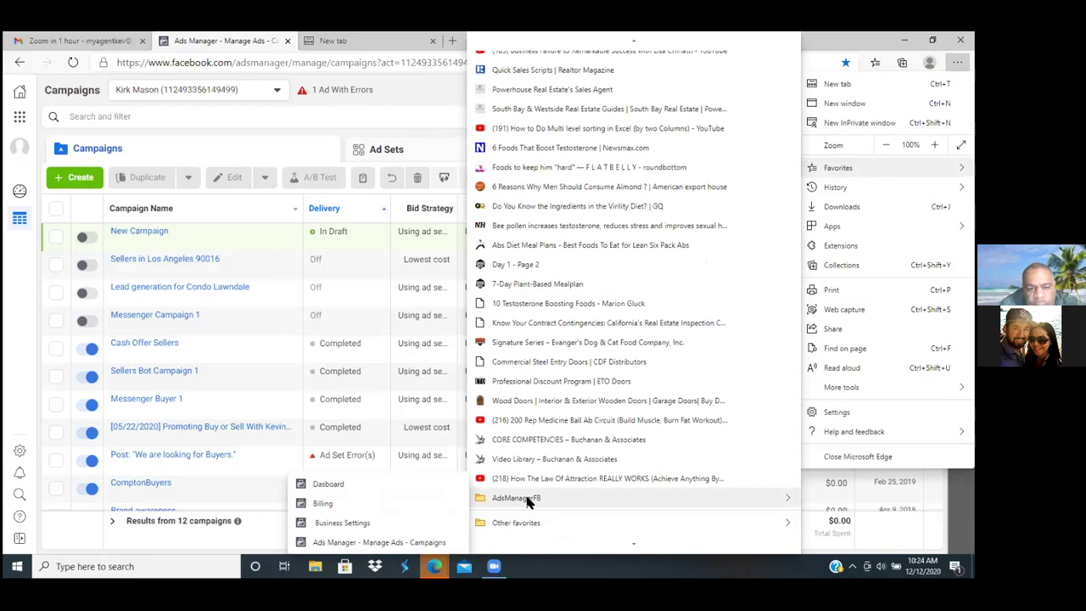
Delete the Business Settings, Dashboard, Ads Manager campaigns and Billing favorites from AdsManagerFB
right_click(354, 524)
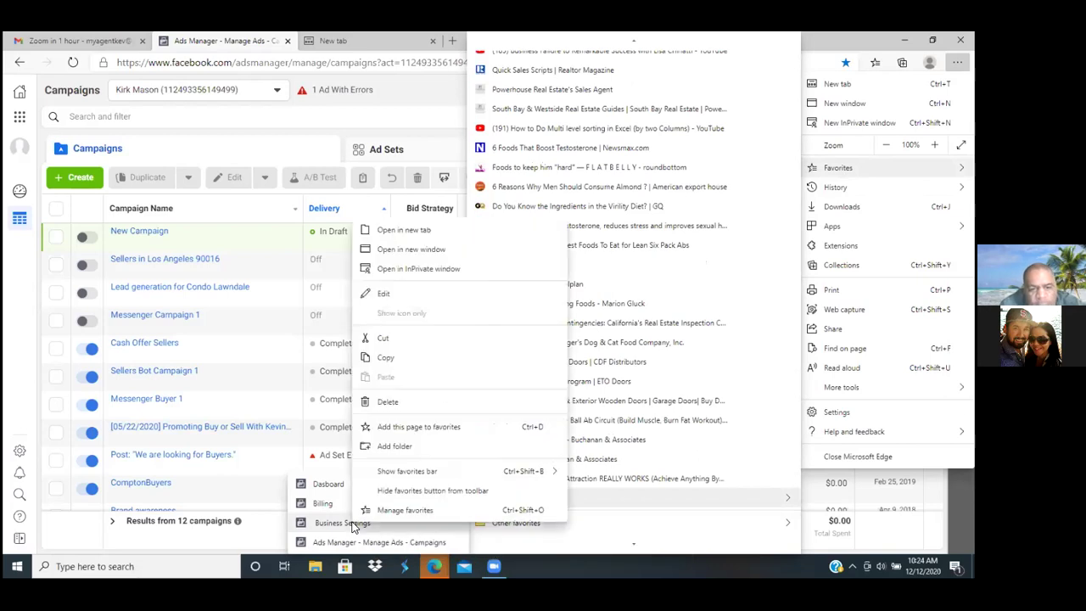
left_click(382, 404)
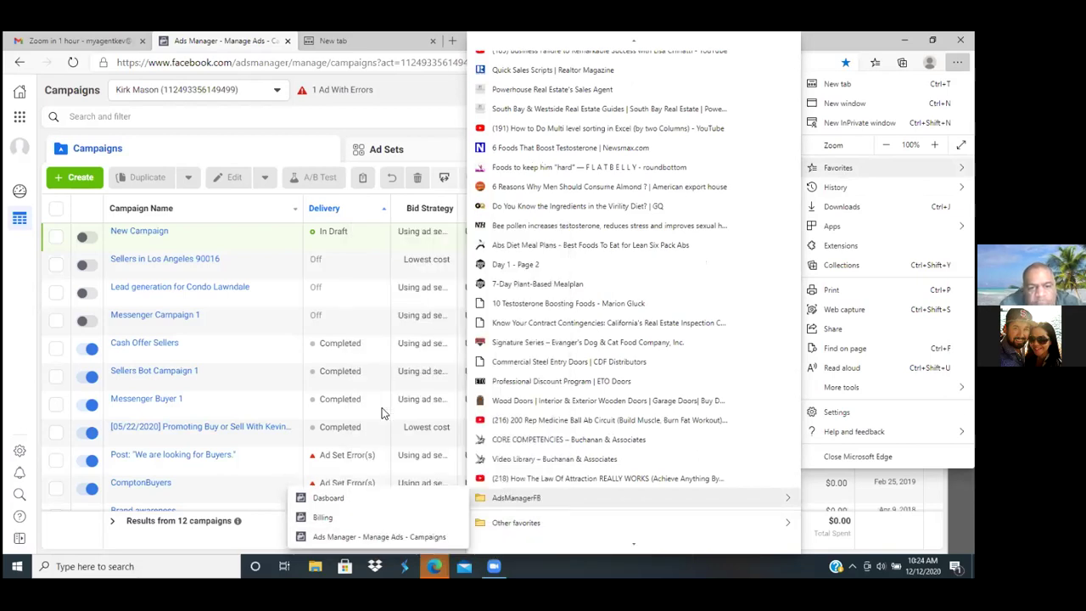
right_click(329, 503)
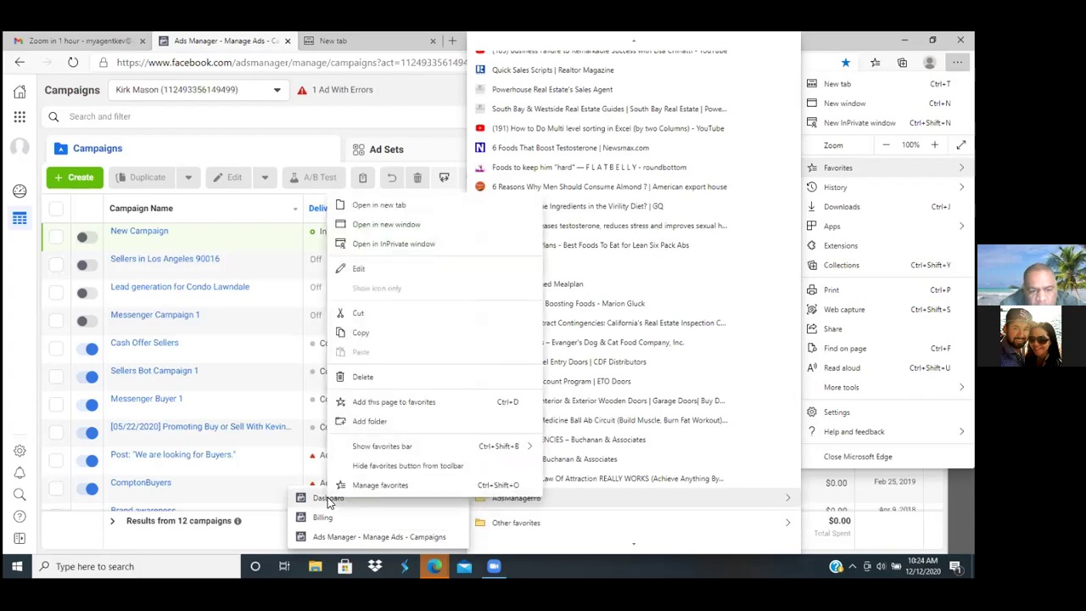
left_click(362, 378)
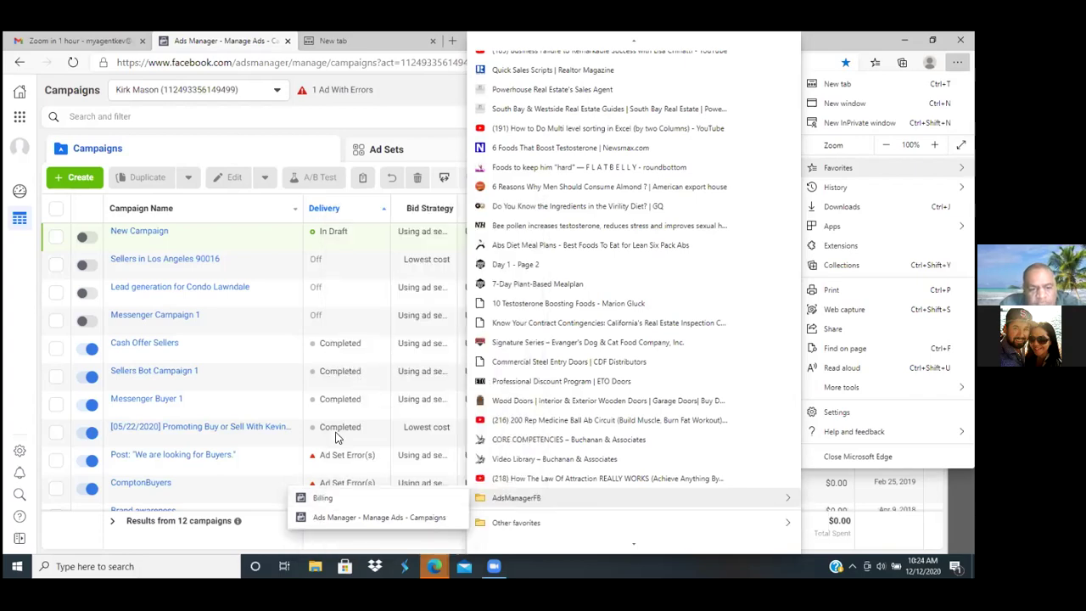
right_click(322, 518)
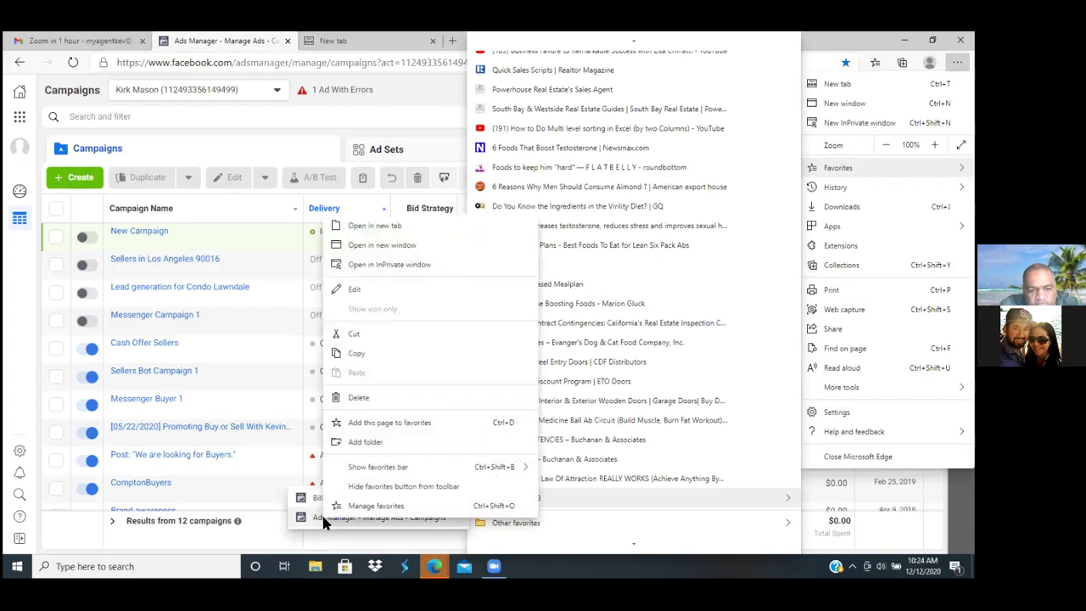
left_click(358, 398)
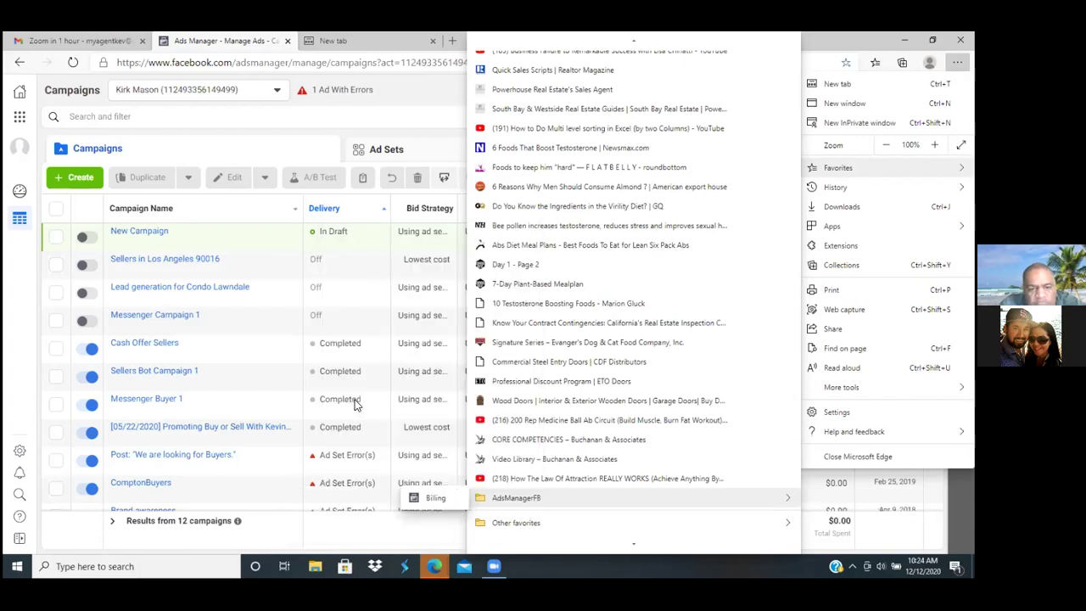
right_click(416, 502)
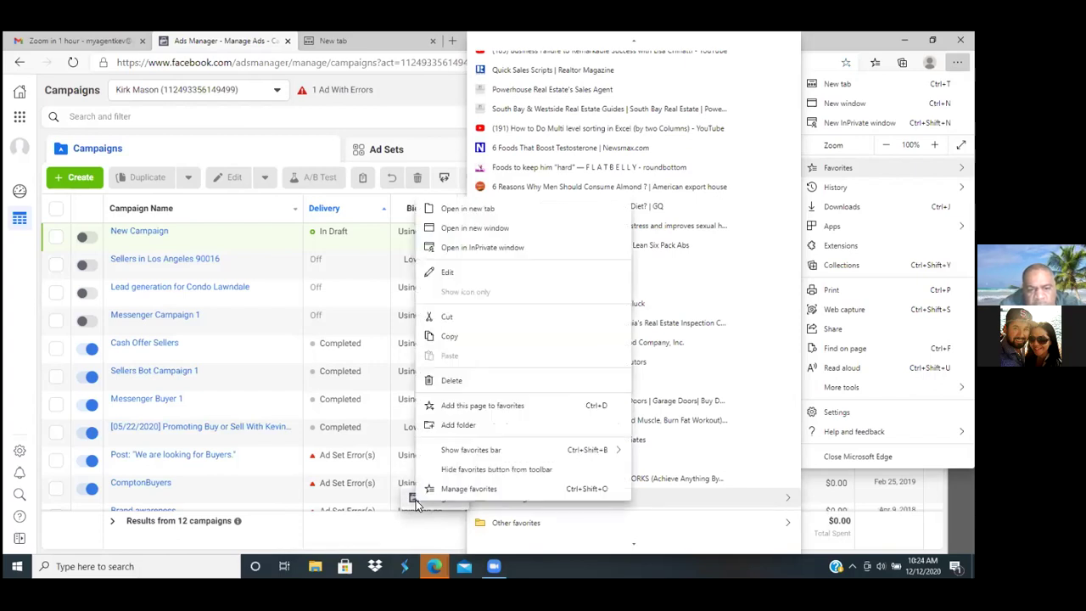
left_click(444, 381)
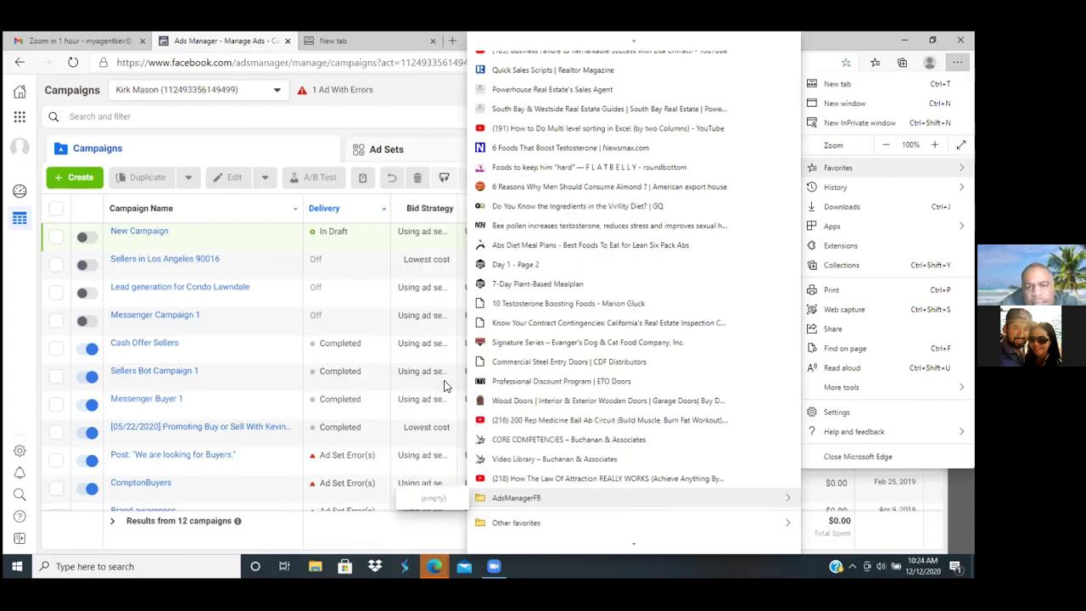
Bookmark the Campaigns page as 'Ads Manager - Manage Ads - Campaigns' in the AdsManagerFB folder
left_click(391, 538)
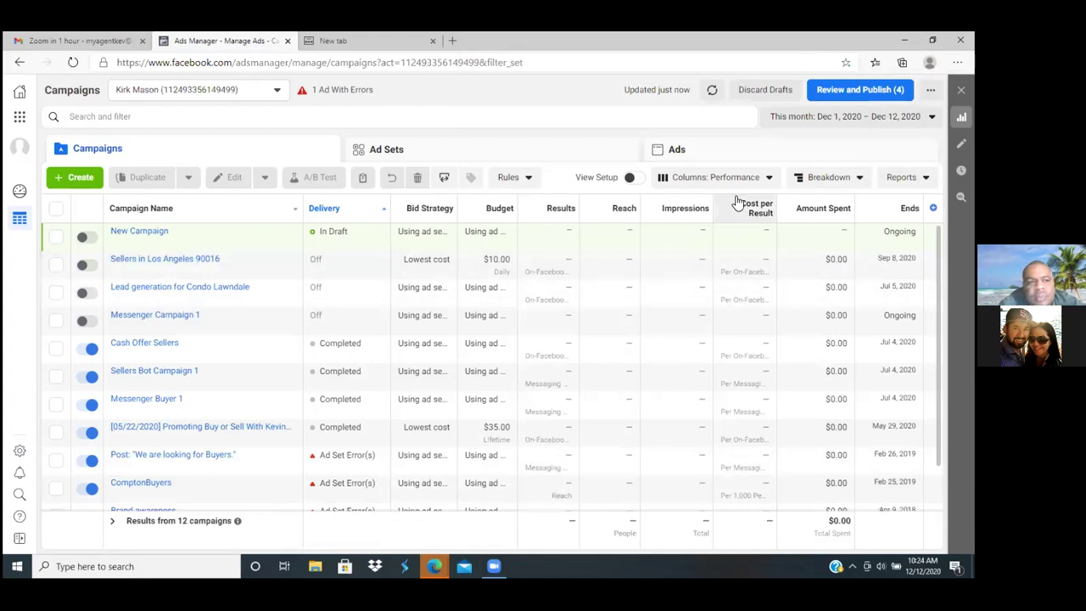
left_click(846, 62)
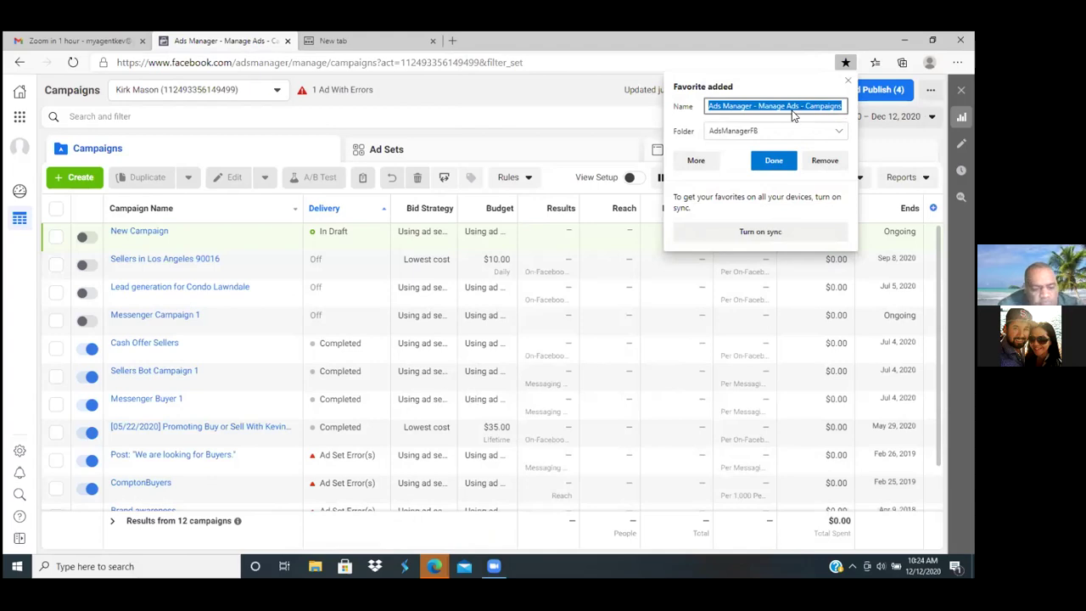
type("Ads")
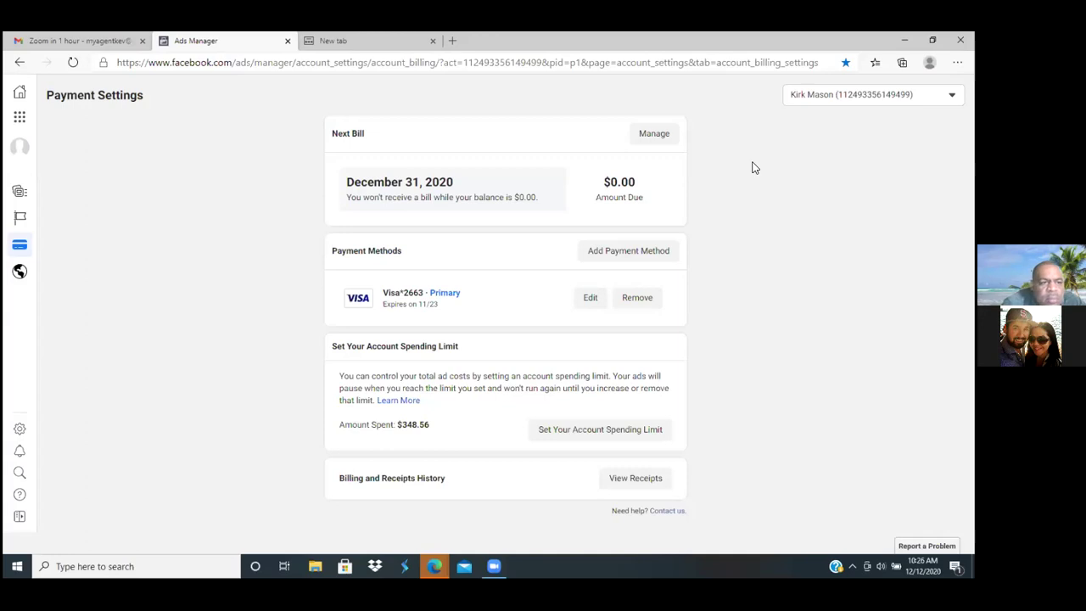
Go to Business Tools > Audiences to see the one ready saved audience of about 46,000 people
left_click(19, 119)
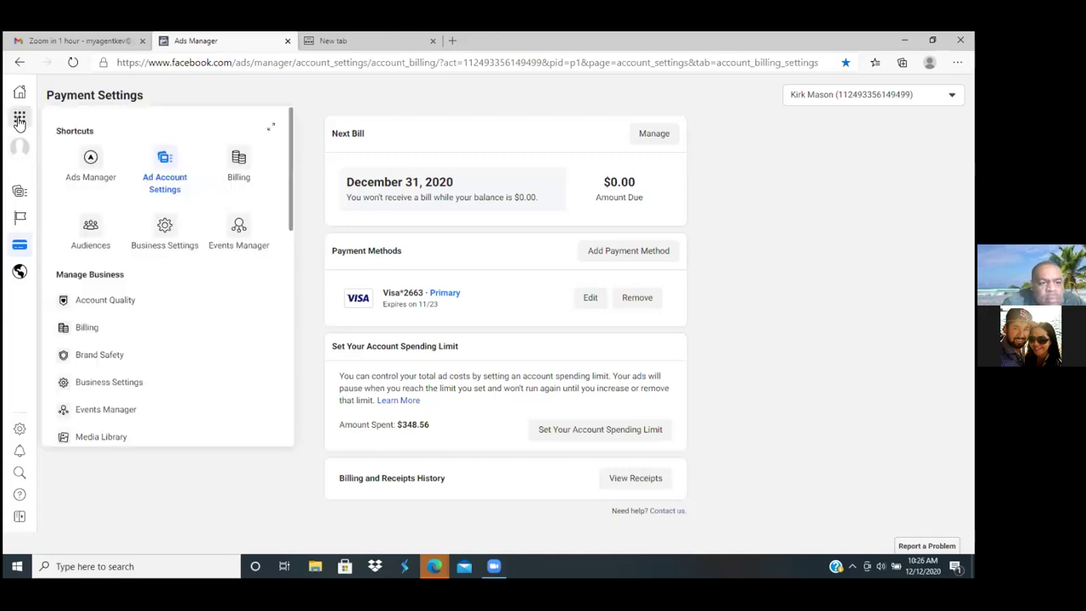
left_click(91, 236)
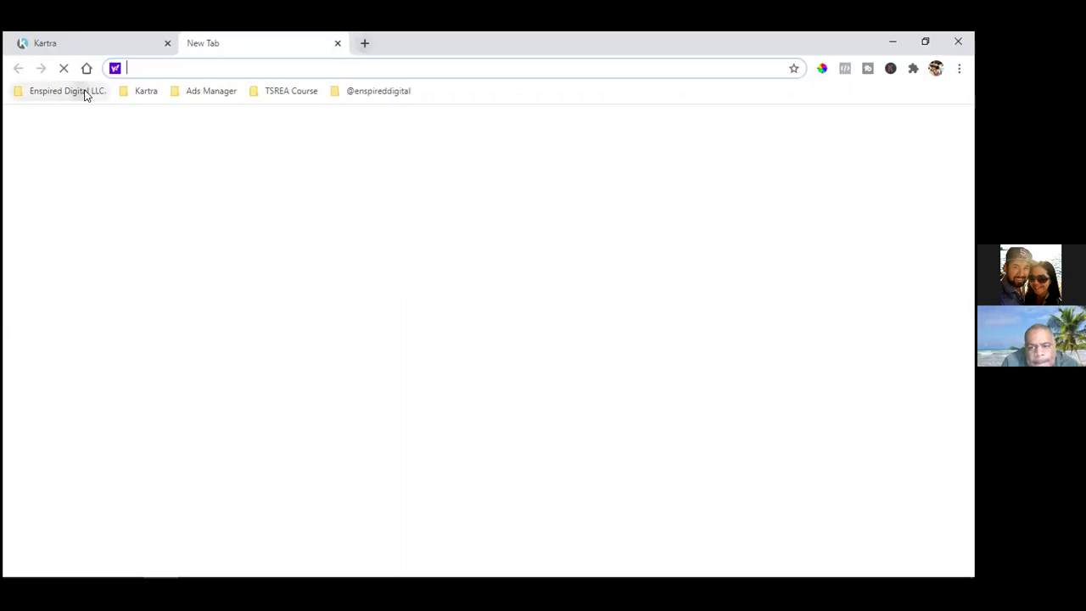
Open the TSREA 'Your Free Seller Guide' bookmark, then load the business's Facebook page in a new tab
left_click(82, 93)
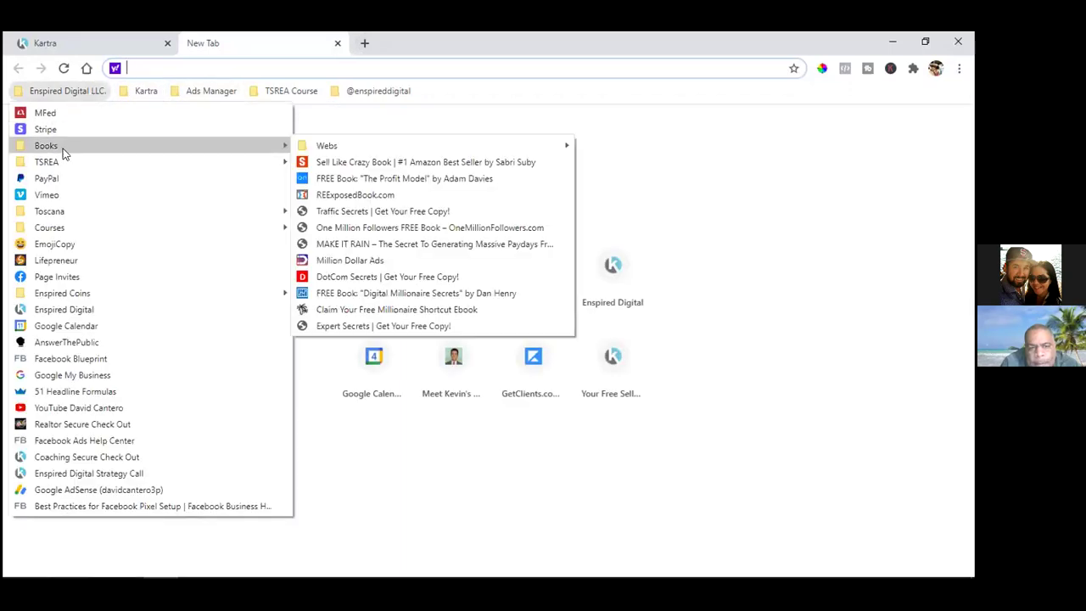
mouse_move(121, 164)
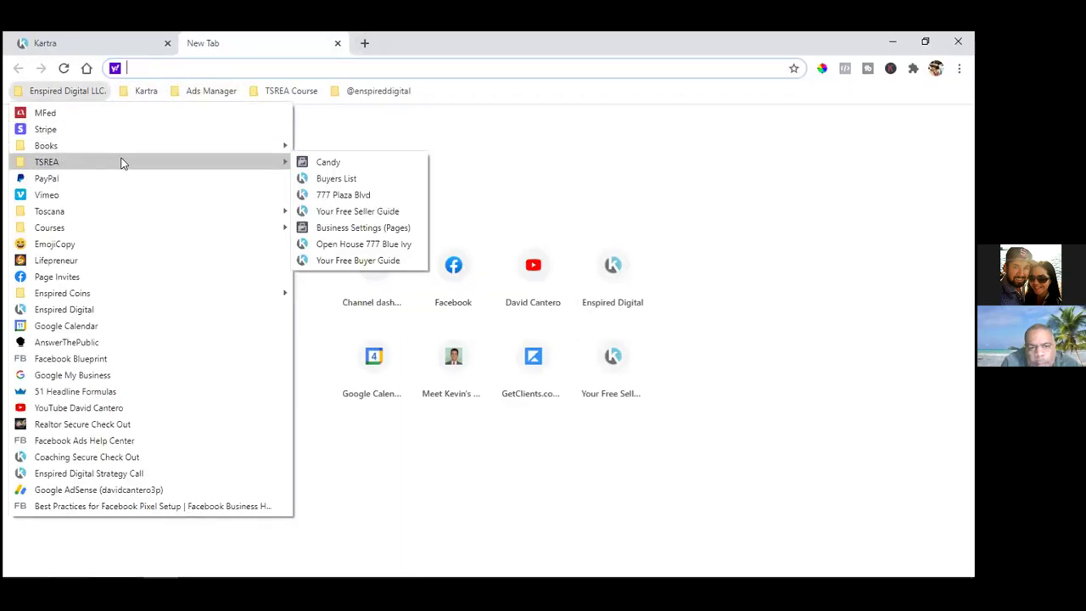
left_click(384, 213)
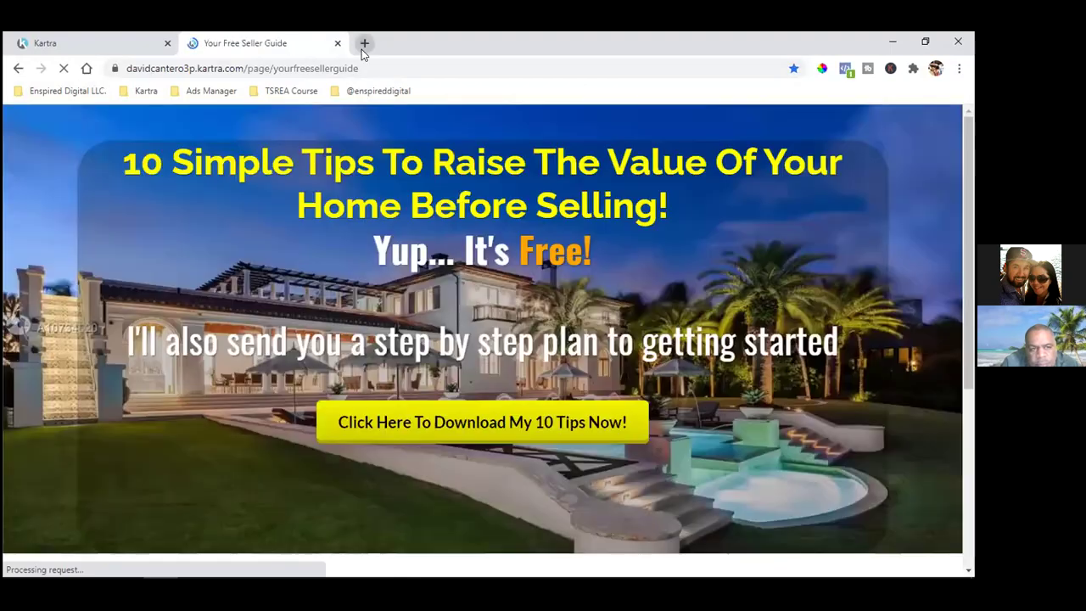
left_click(362, 47)
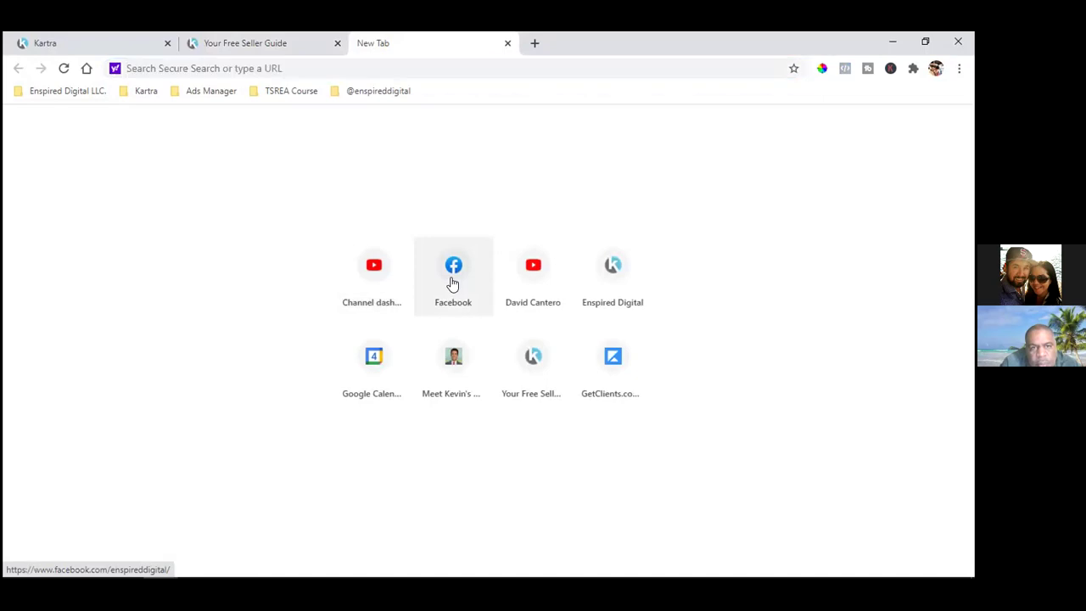
left_click(452, 285)
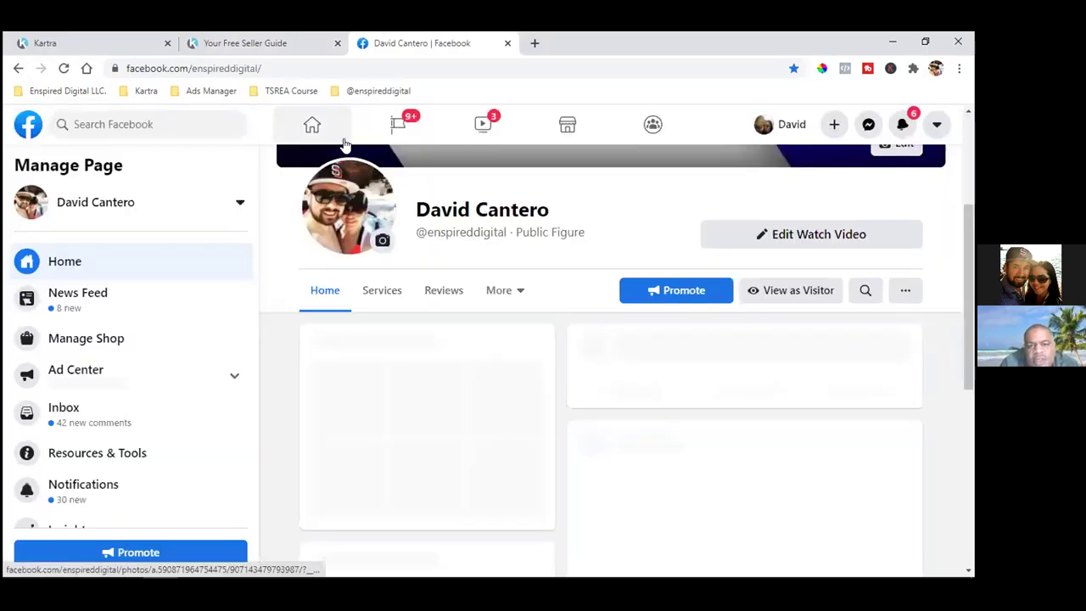
Go to the Facebook News Feed and scroll down to the startorscale sponsored ad
left_click(342, 141)
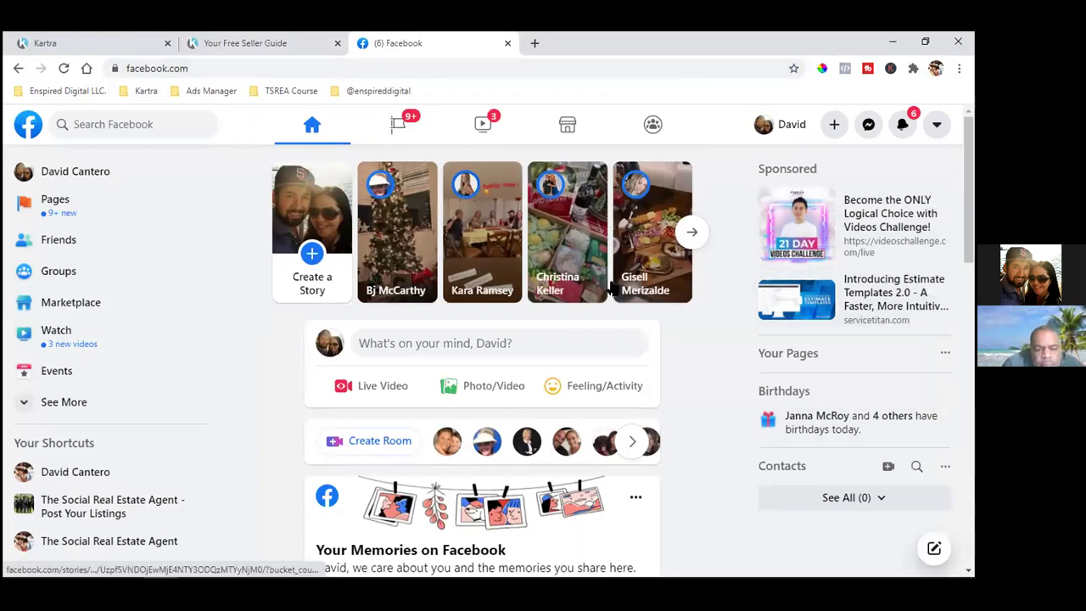
scroll(682, 302, "down", 3)
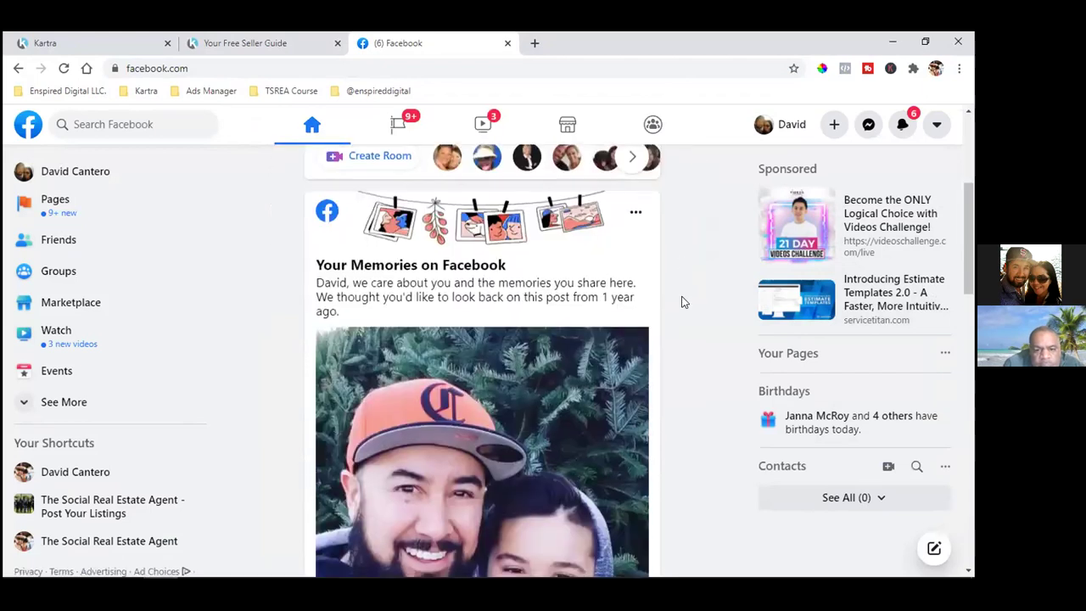
scroll(683, 302, "down", 5)
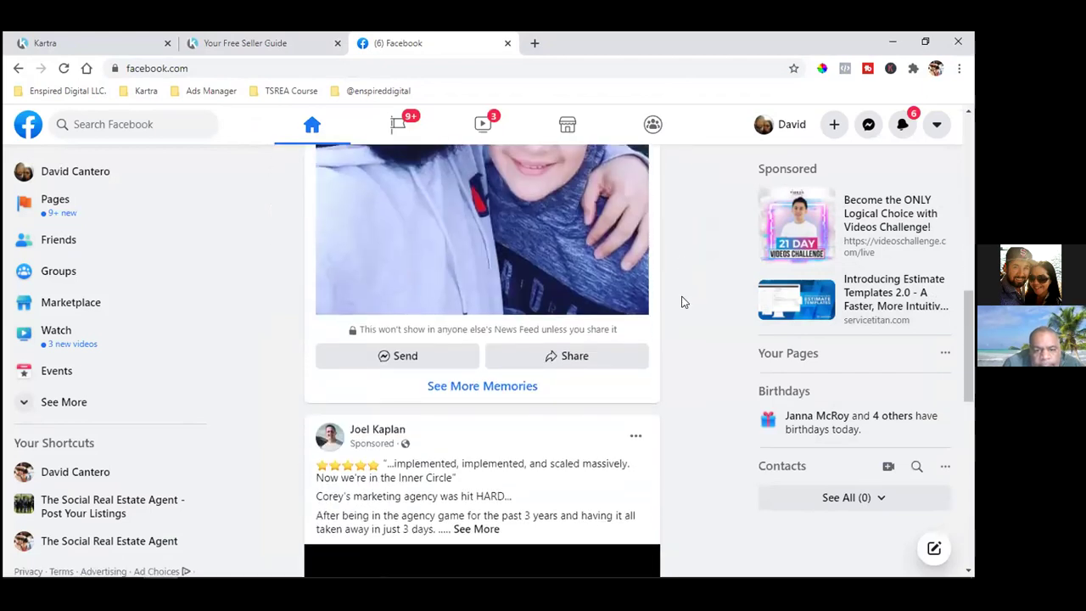
scroll(683, 302, "down", 2)
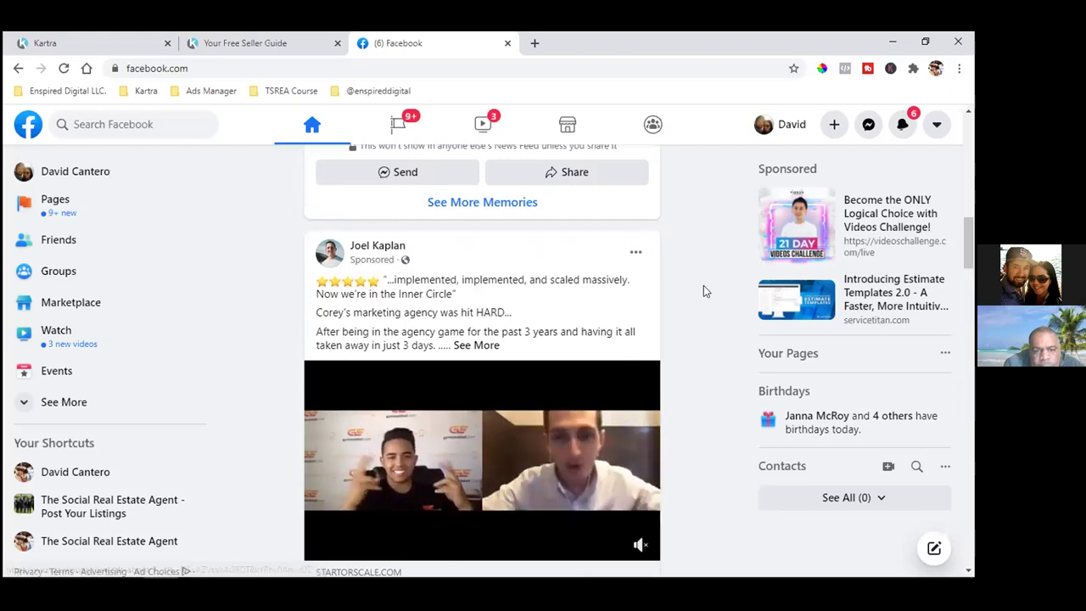
scroll(703, 285, "down", 1)
left_click_drag(362, 241, 577, 260)
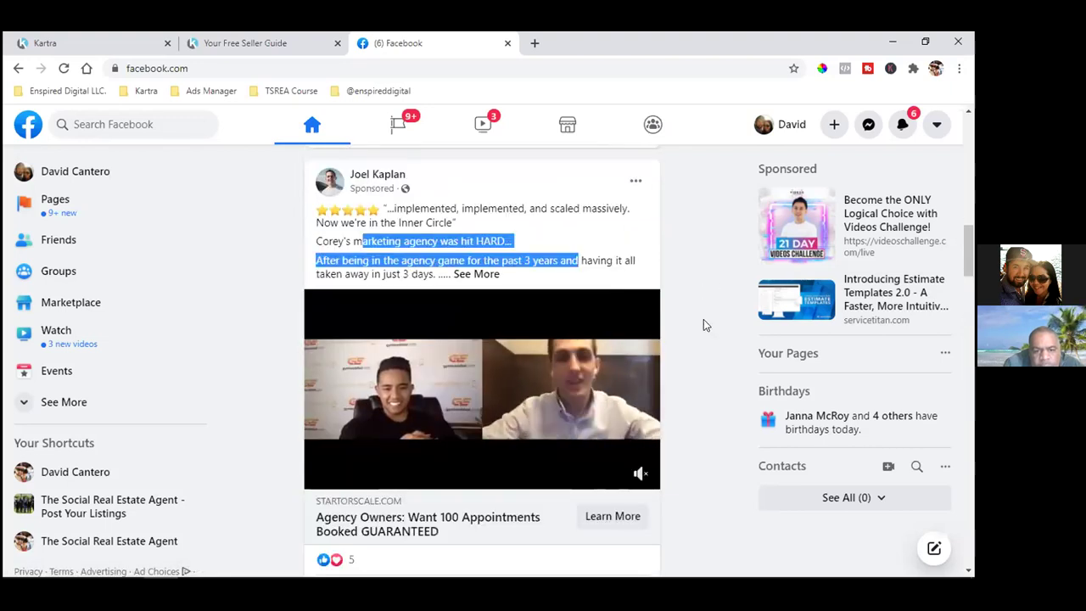
scroll(604, 376, "down", 2)
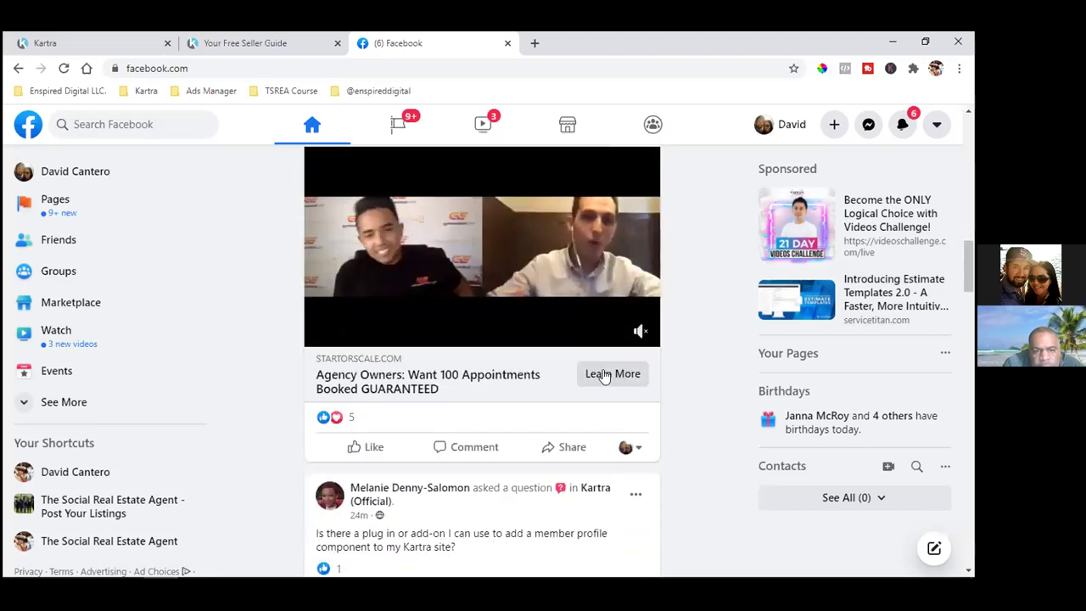
scroll(603, 375, "up", 1)
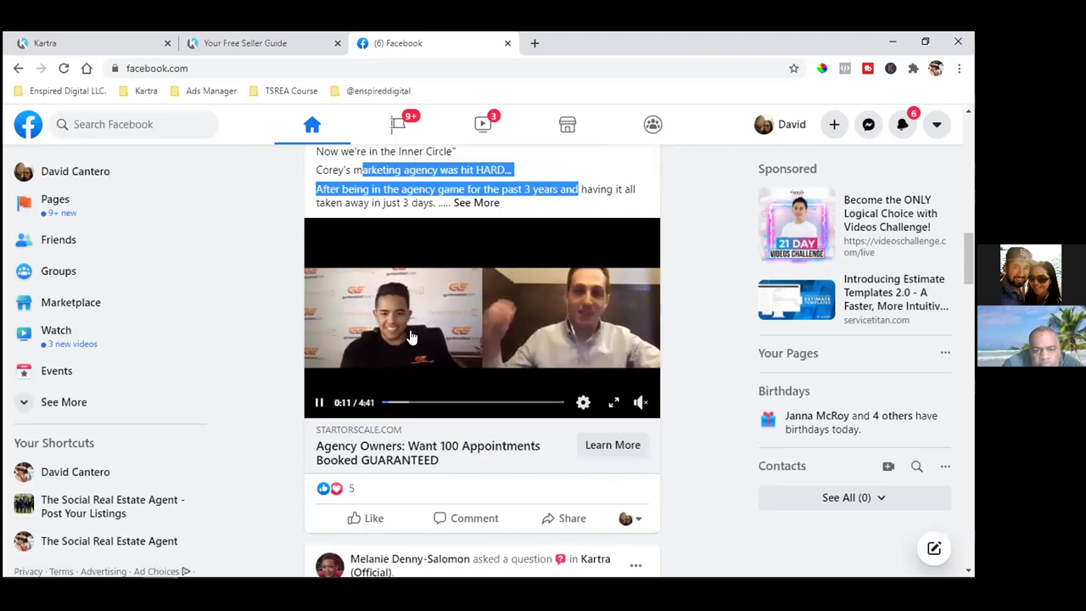
Highlight the sponsored post's phrase about the marketing agency, then clear the selection
left_click(702, 203)
scroll(703, 238, "up", 1)
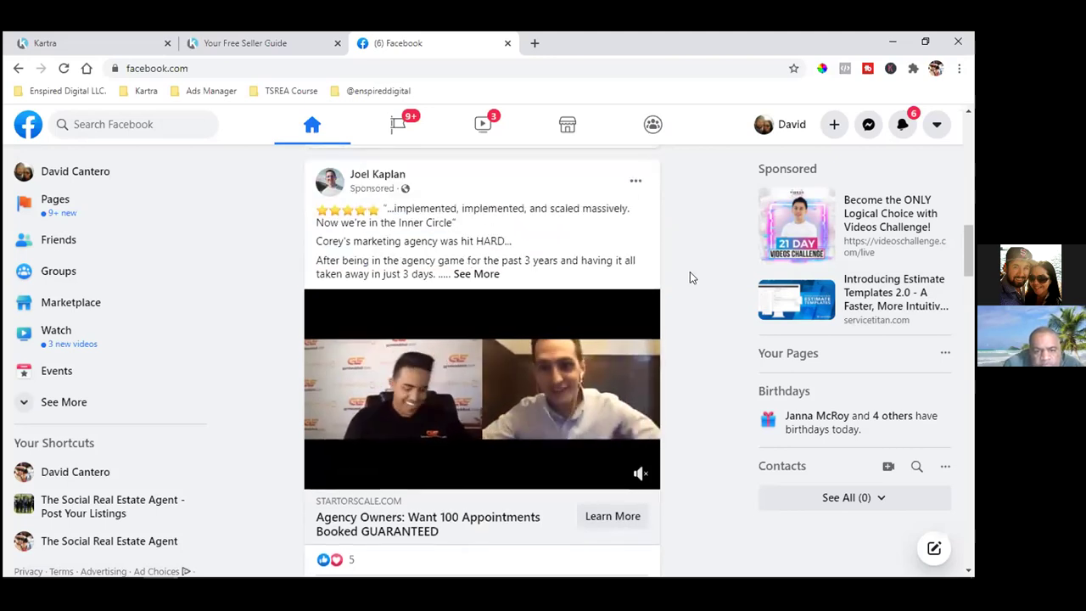
scroll(689, 271, "down", 1)
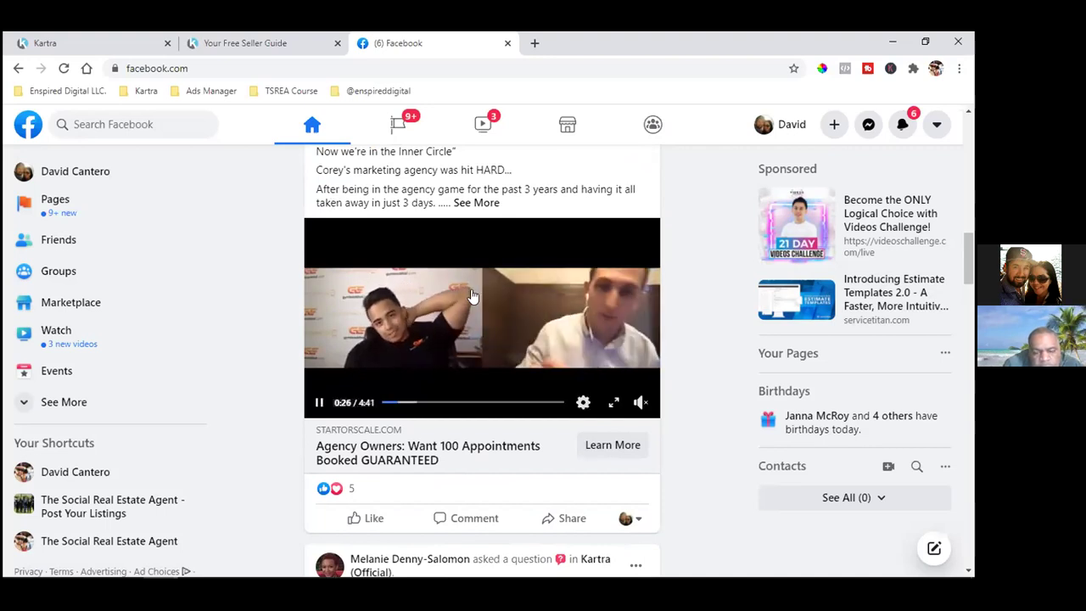
scroll(361, 240, "up", 1)
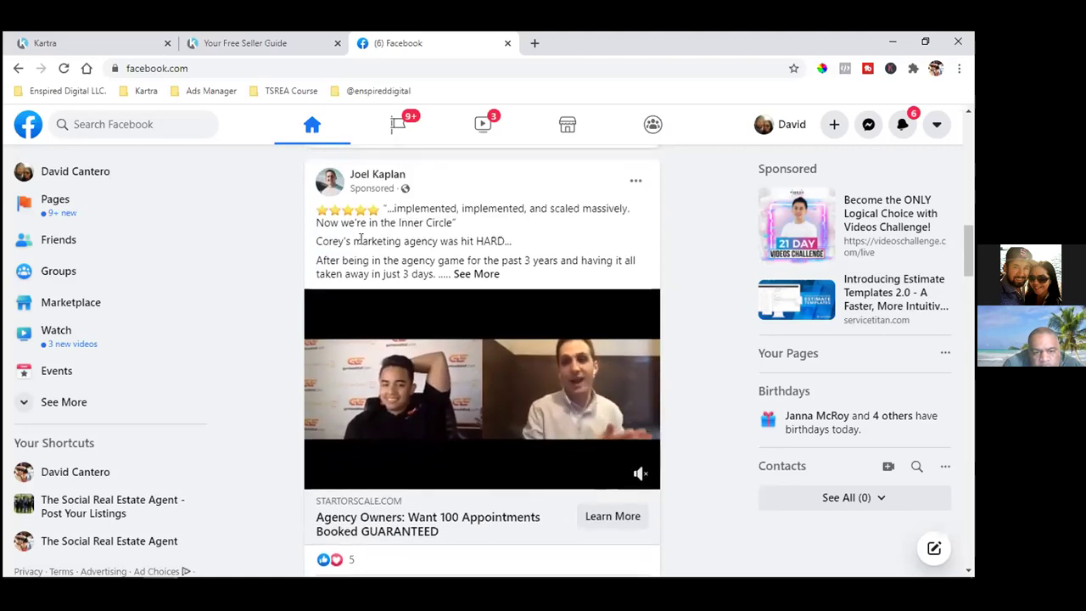
left_click_drag(329, 241, 460, 240)
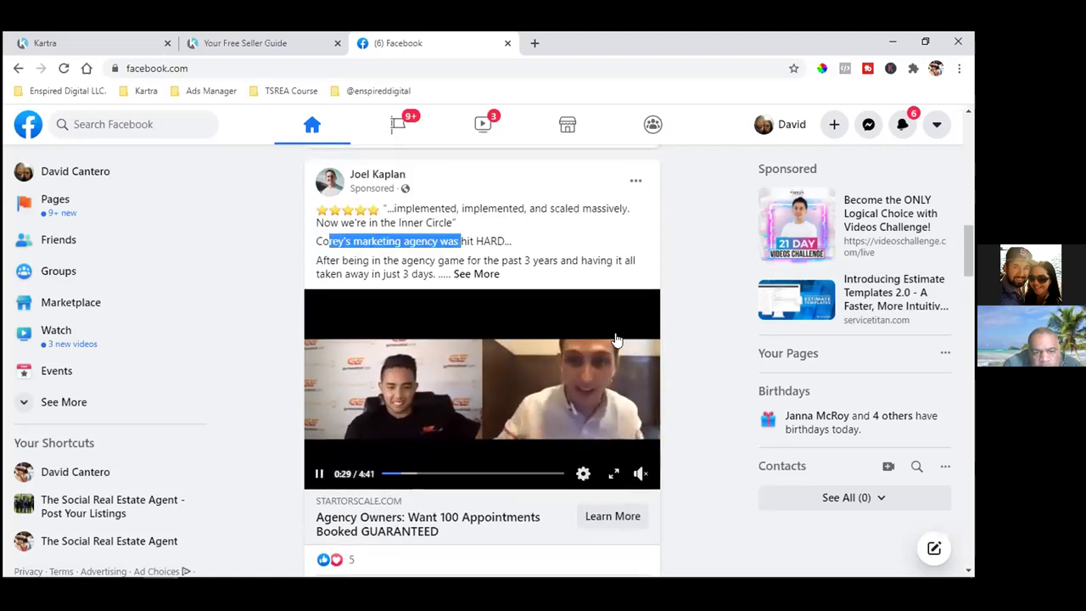
scroll(616, 339, "down", 1)
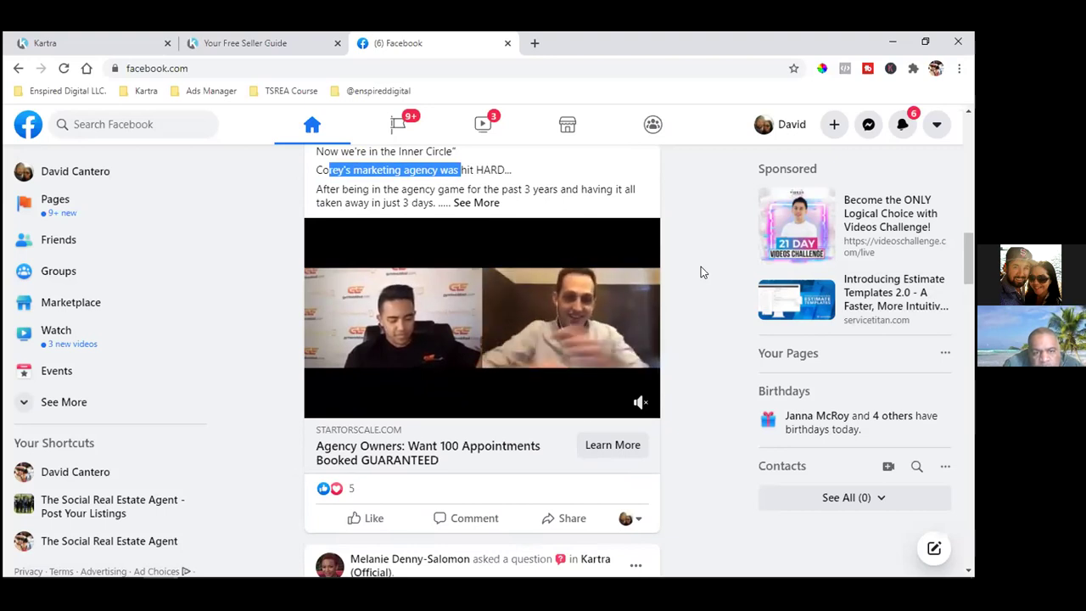
mouse_move(495, 301)
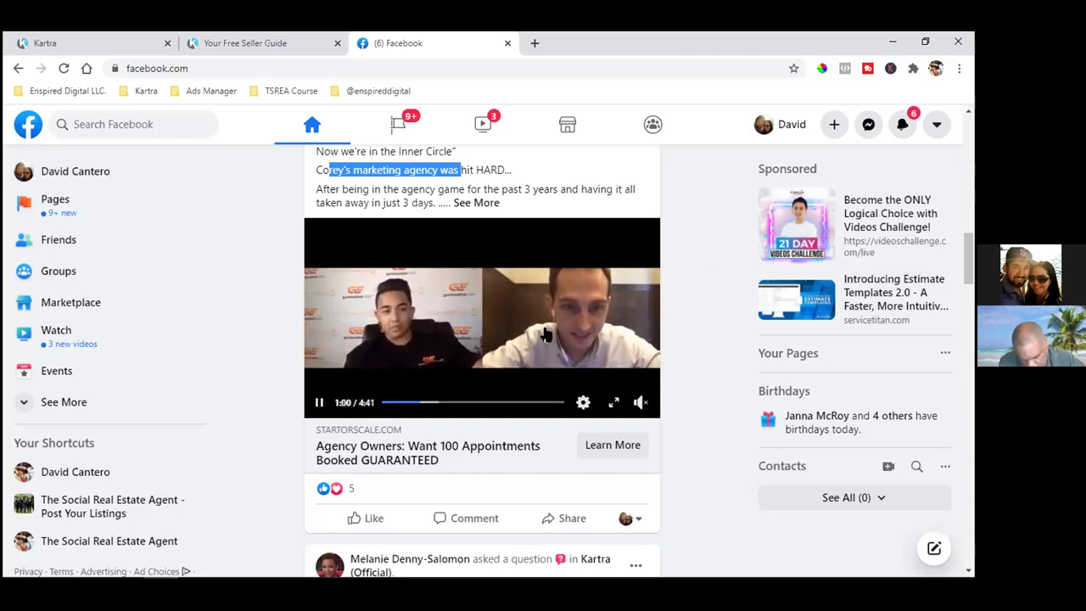
left_click(702, 321)
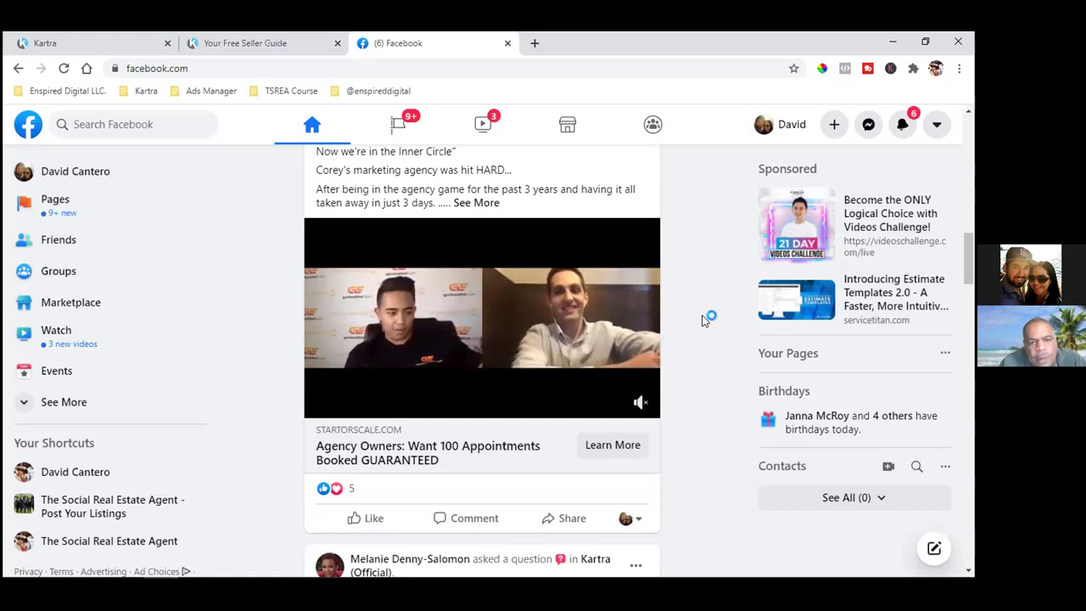
Resume the sponsored ad video, pausing it briefly before playing it again
mouse_move(486, 297)
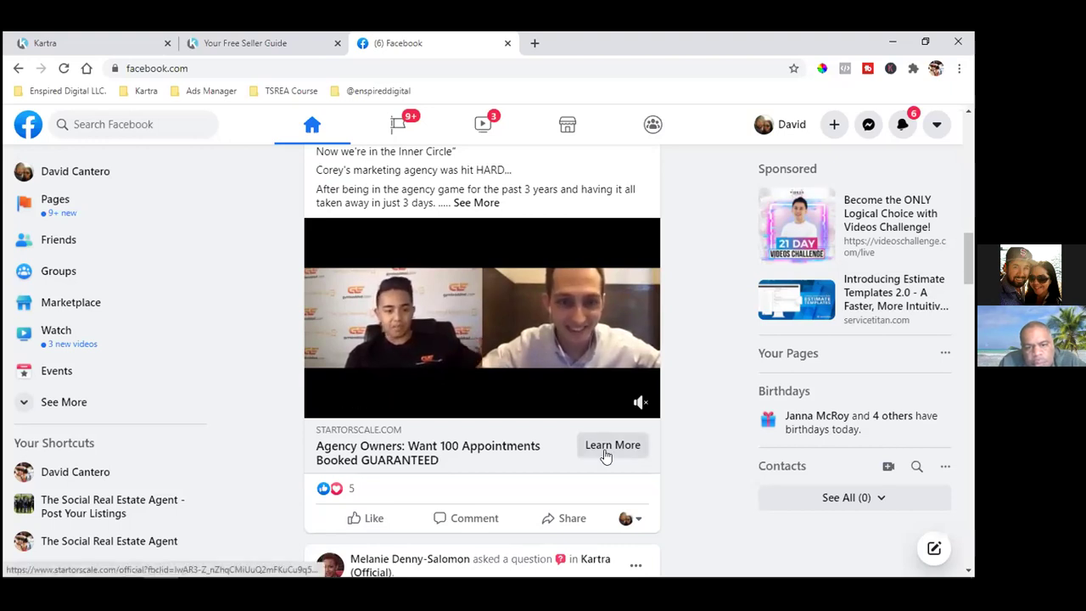
scroll(605, 456, "down", 5)
scroll(604, 457, "up", 8)
scroll(607, 445, "down", 3)
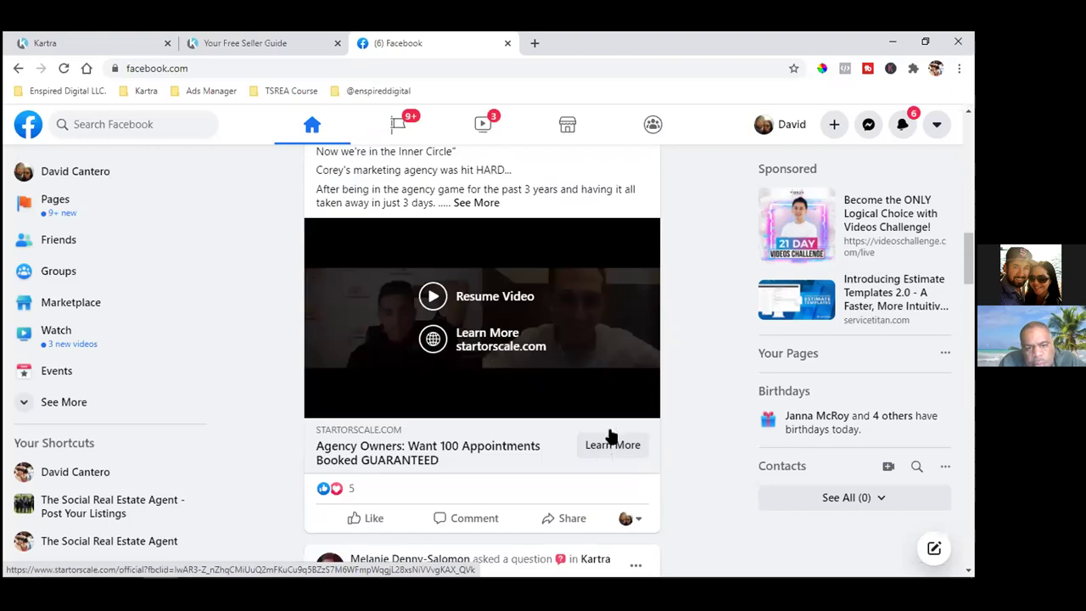
left_click(433, 296)
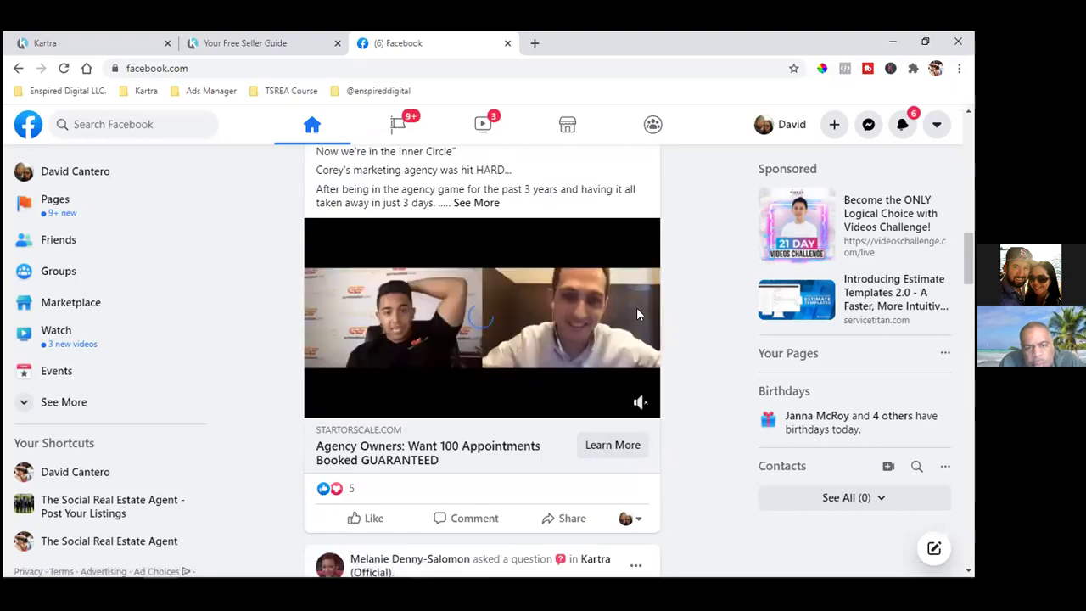
left_click(638, 314)
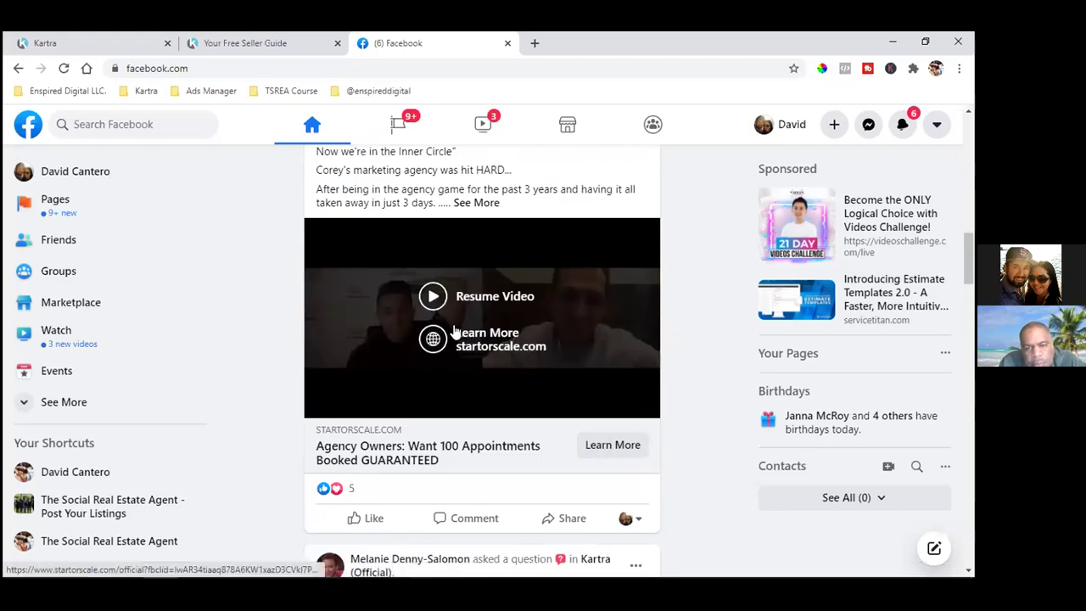
left_click(452, 332)
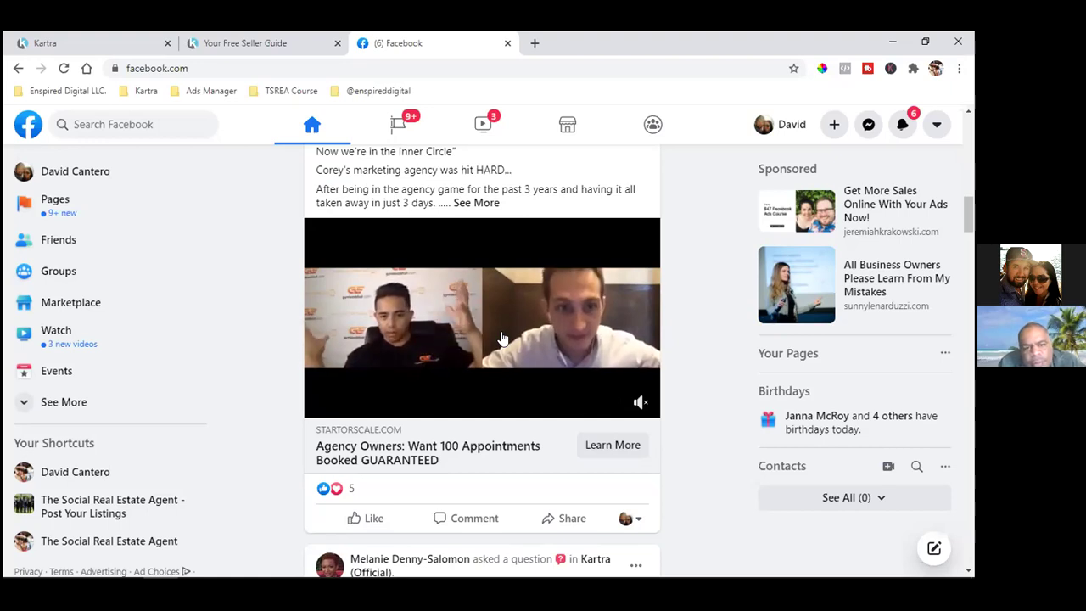
Return to the Your Free Seller Guide tab showing the 10 simple home-selling tips
mouse_move(532, 321)
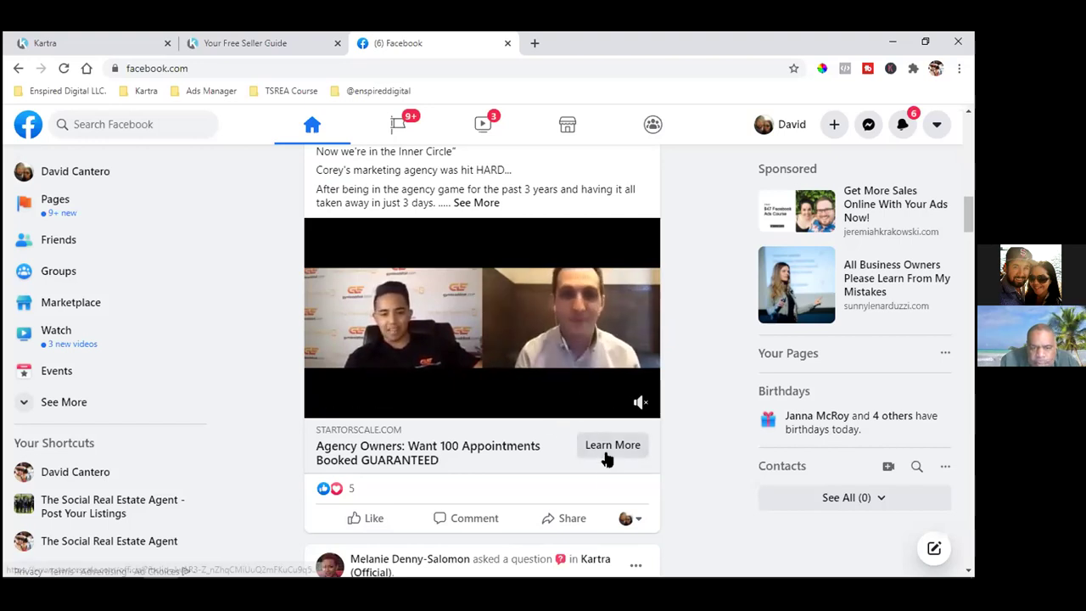
left_click(248, 40)
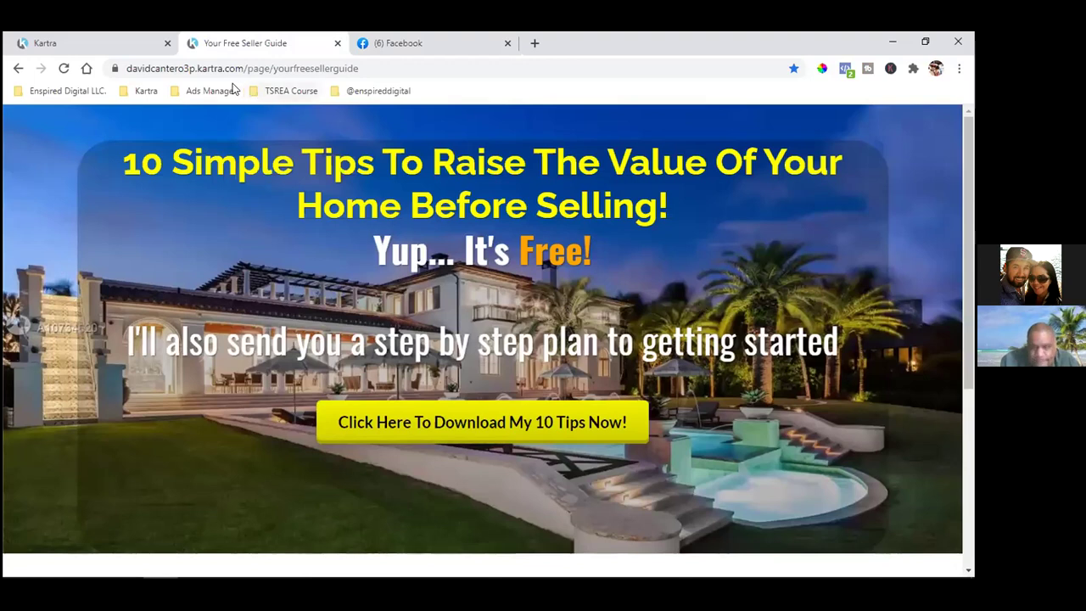
Open the TSREA '777 Plaza Blvd' landing page bookmark and glance back at the Facebook ad
left_click(64, 90)
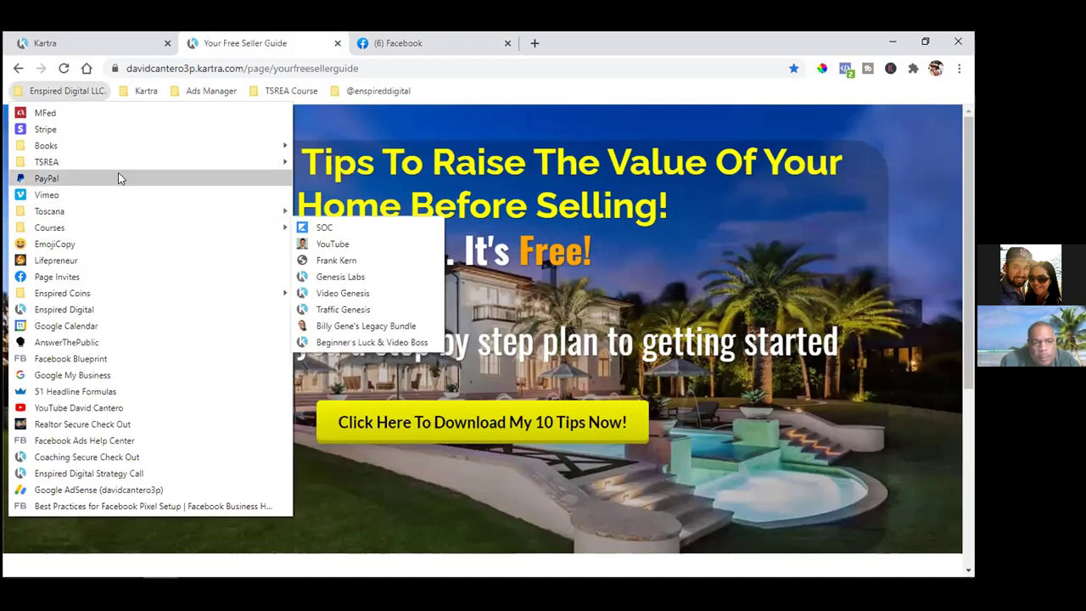
mouse_move(126, 162)
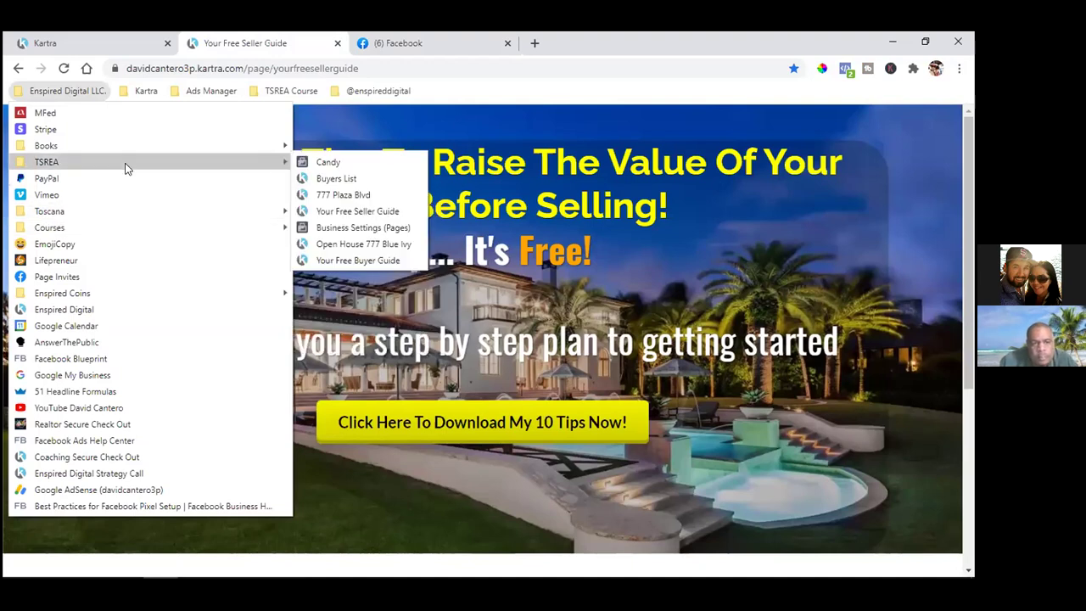
left_click(360, 195)
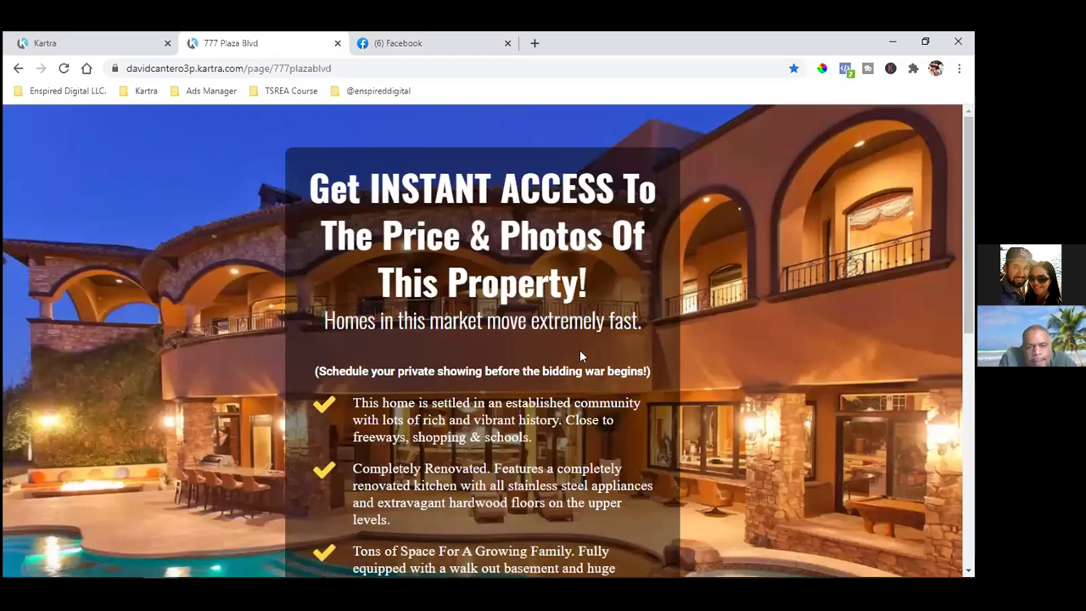
left_click(377, 46)
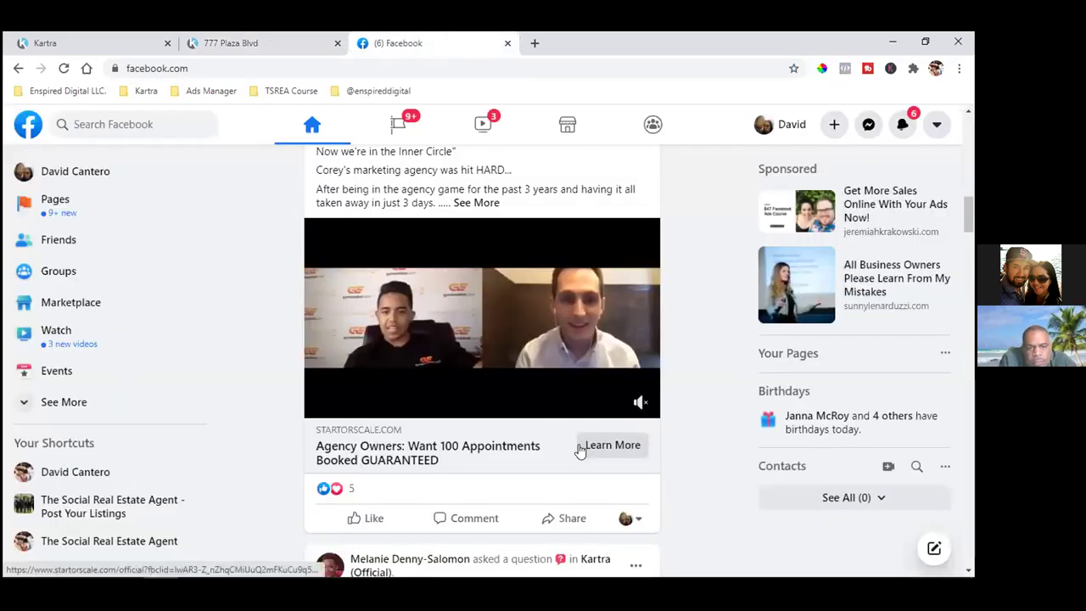
left_click(280, 39)
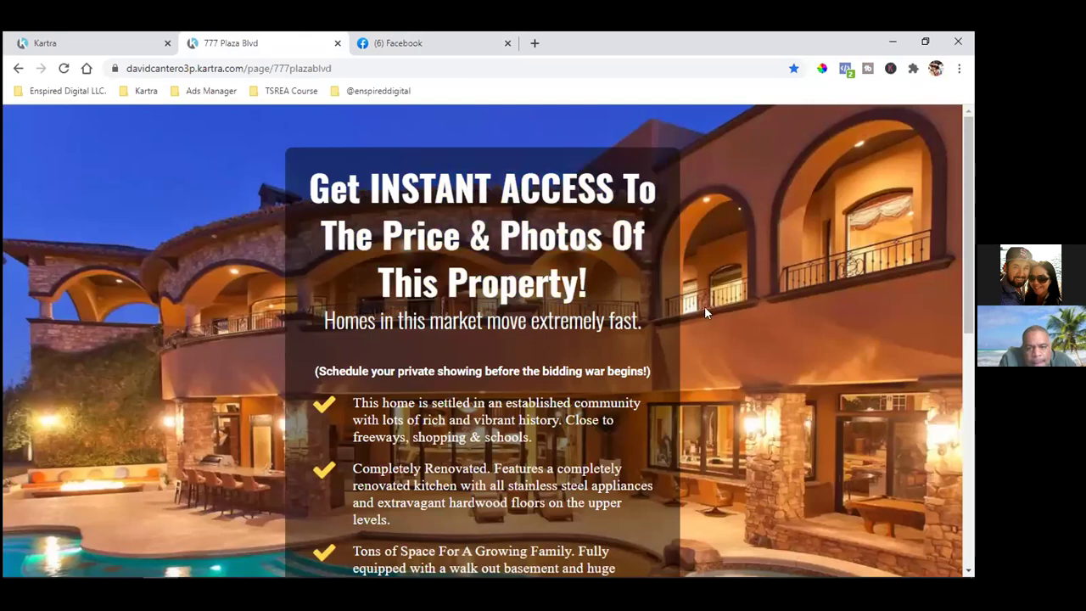
Scroll the 777 Plaza Blvd page, switching back and forth with the Facebook ad to compare them
scroll(760, 363, "down", 2)
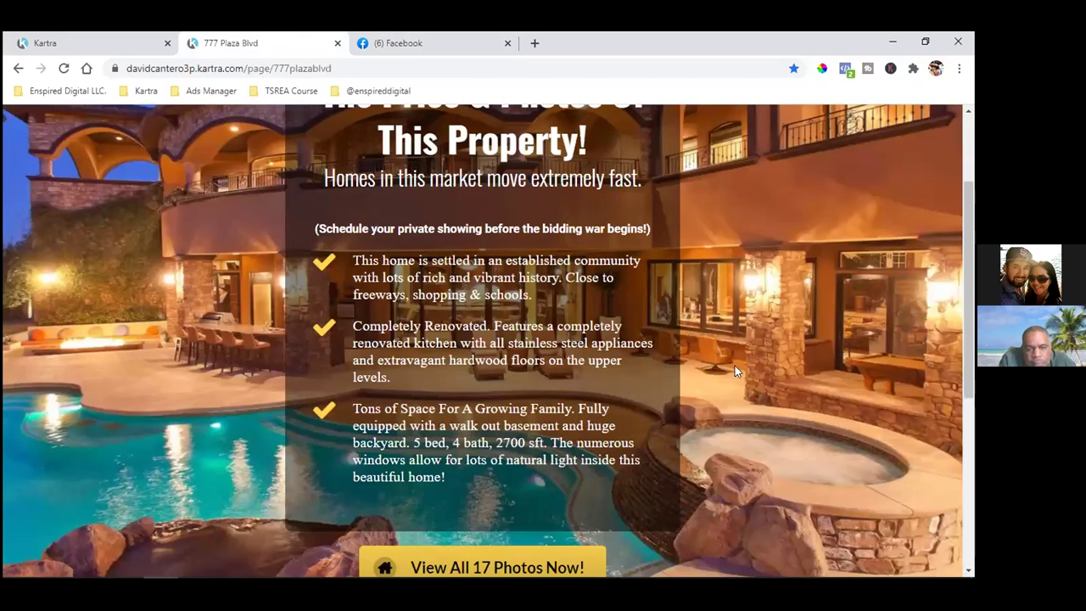
scroll(730, 365, "down", 4)
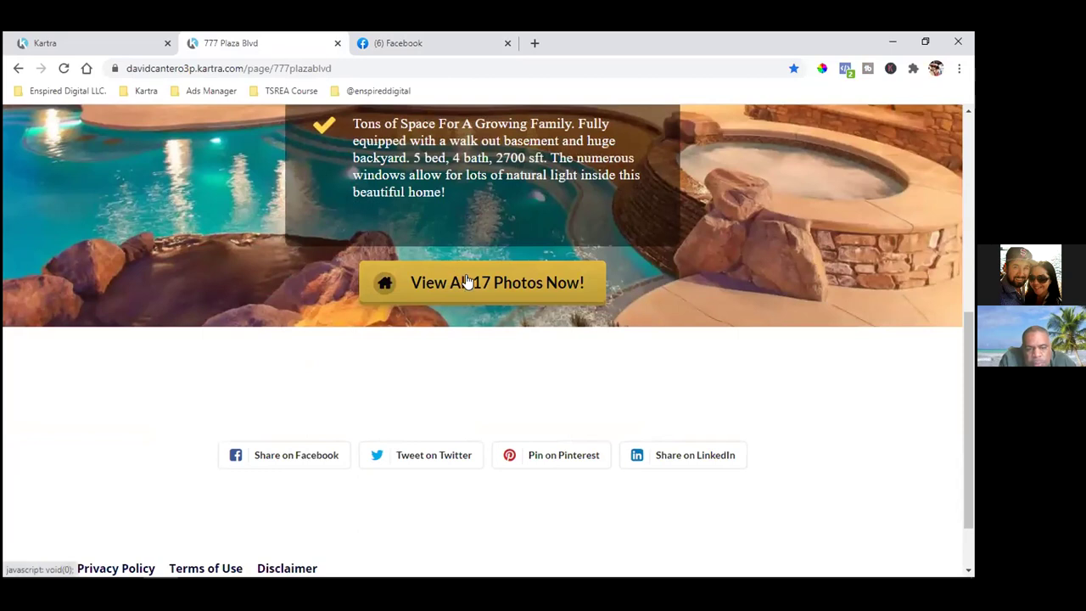
scroll(673, 364, "down", 1)
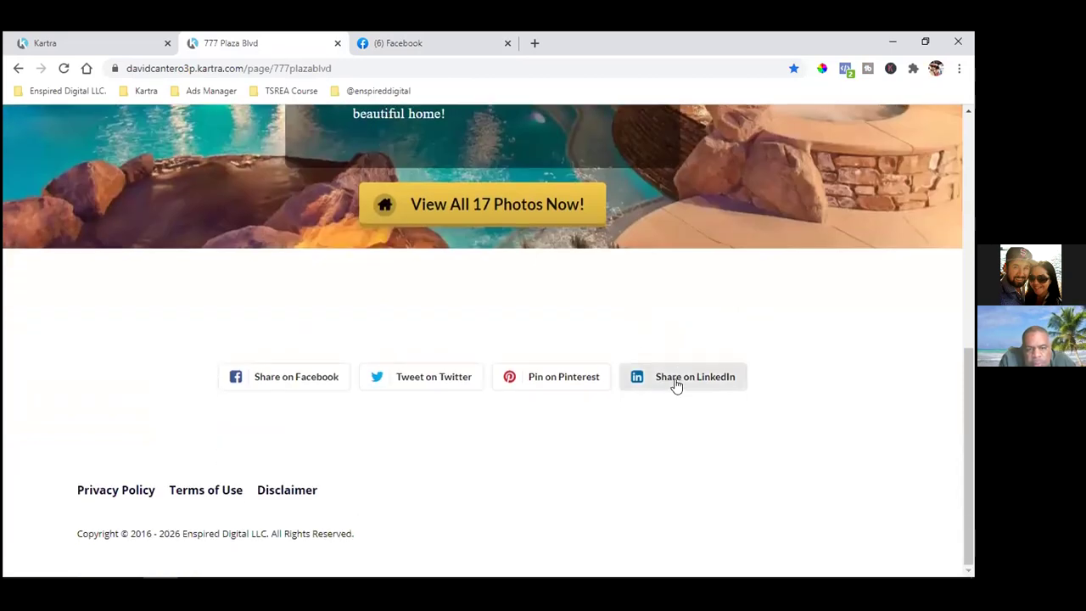
scroll(653, 377, "up", 5)
scroll(636, 373, "down", 5)
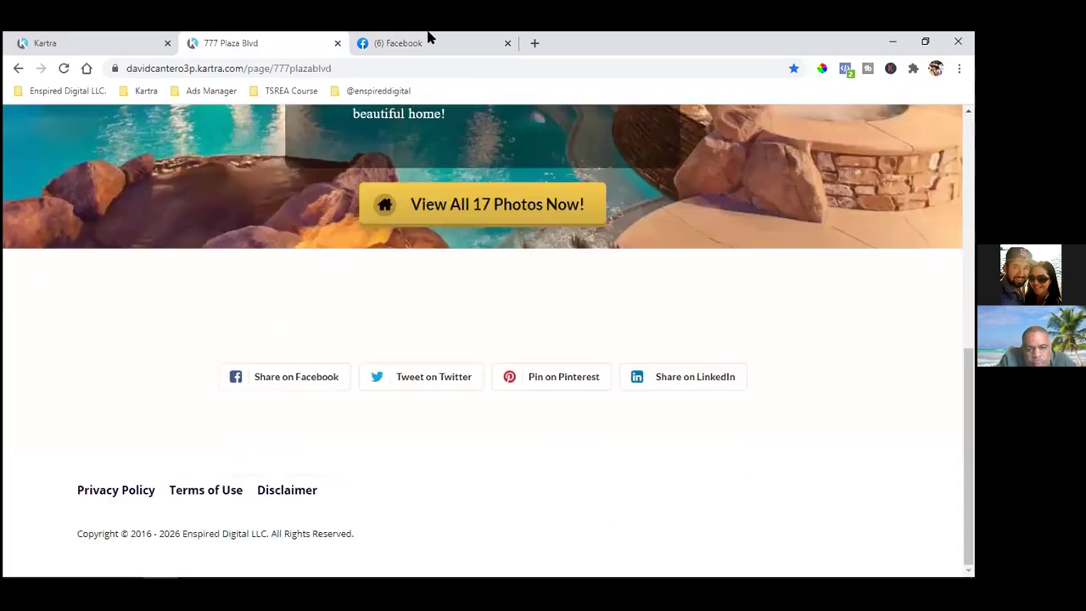
left_click(427, 40)
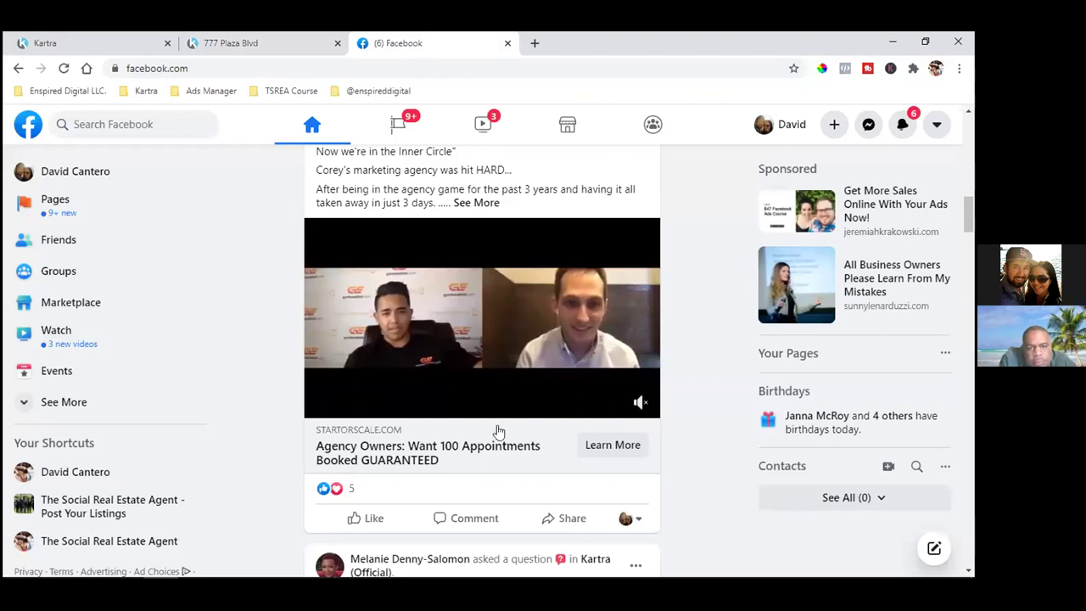
left_click(278, 38)
scroll(547, 313, "up", 5)
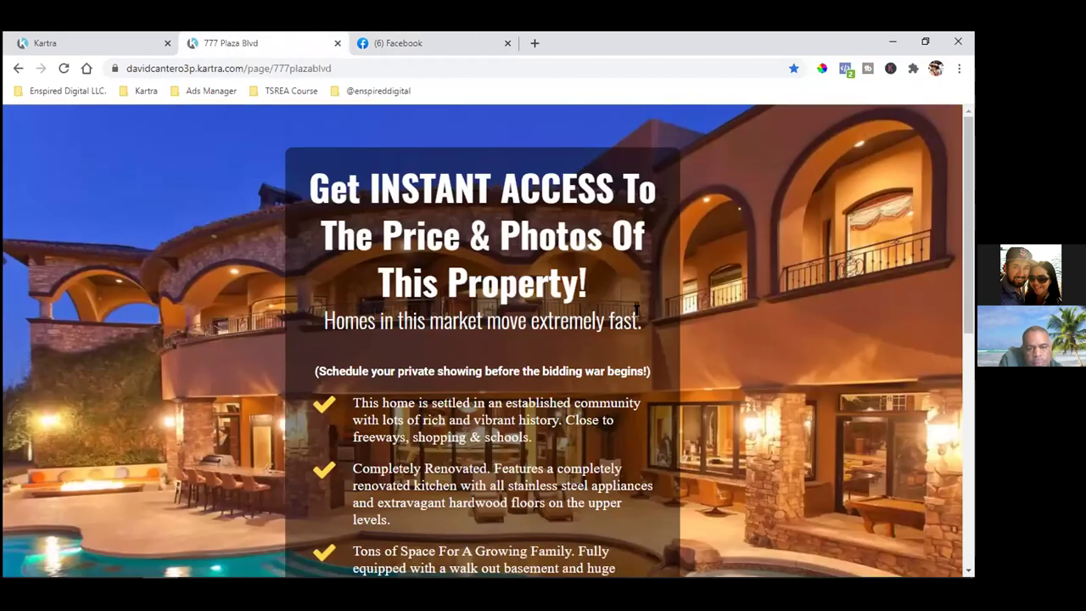
left_click(397, 39)
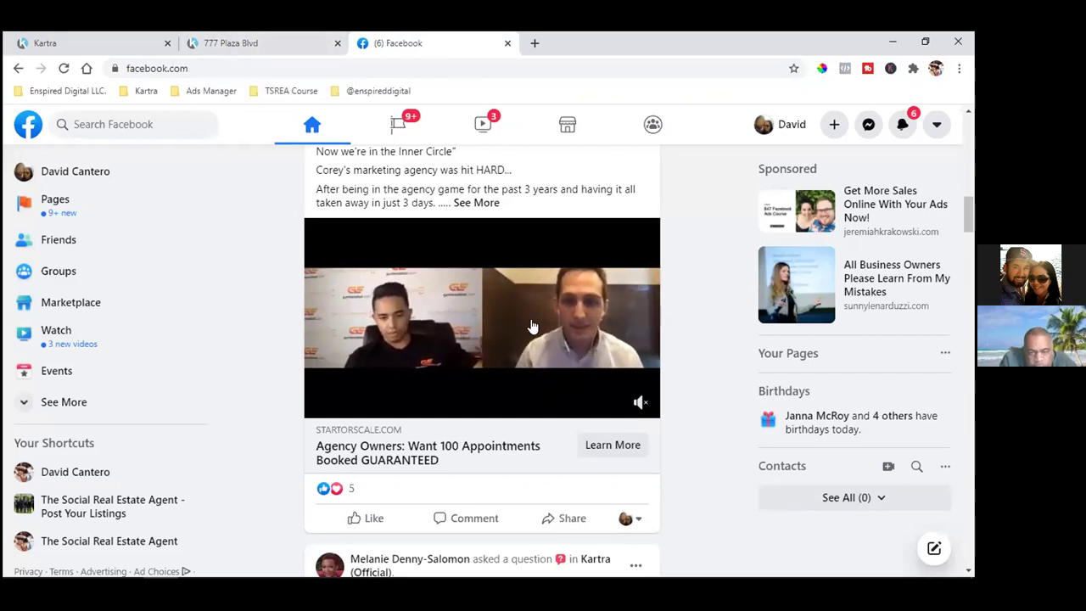
left_click(199, 40)
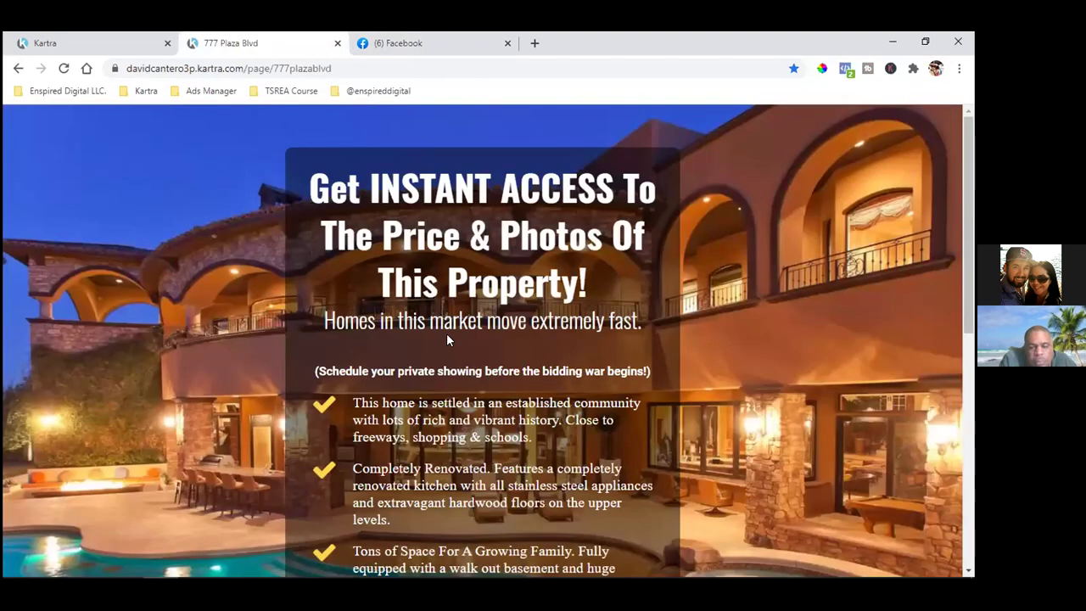
scroll(645, 333, "down", 3)
Open the 'View All 17 Photos' details form, correct the e-mail field, and send the request
left_click(436, 514)
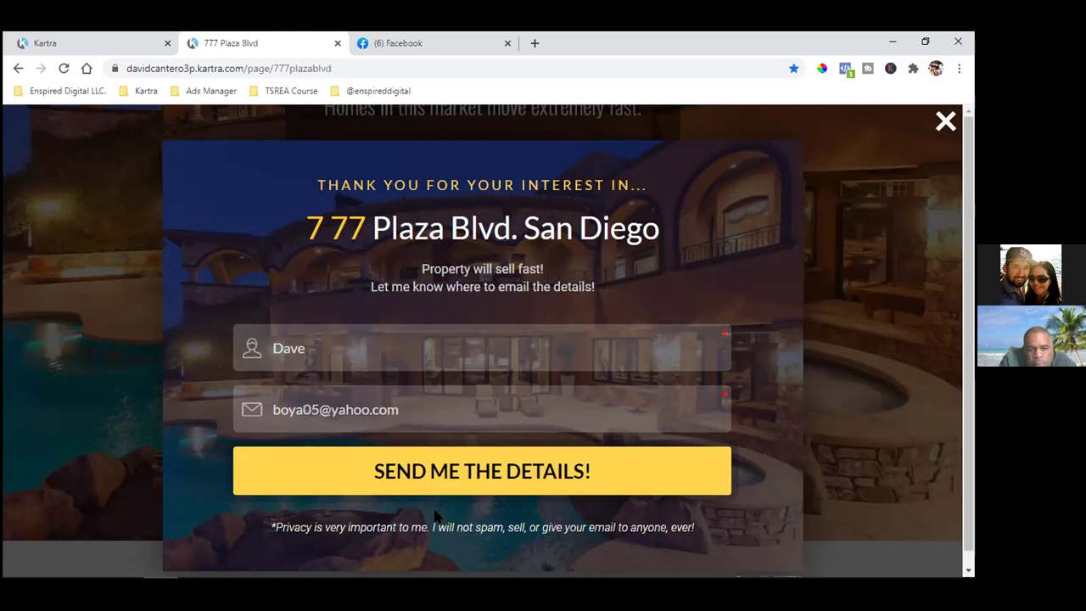
left_click(865, 368)
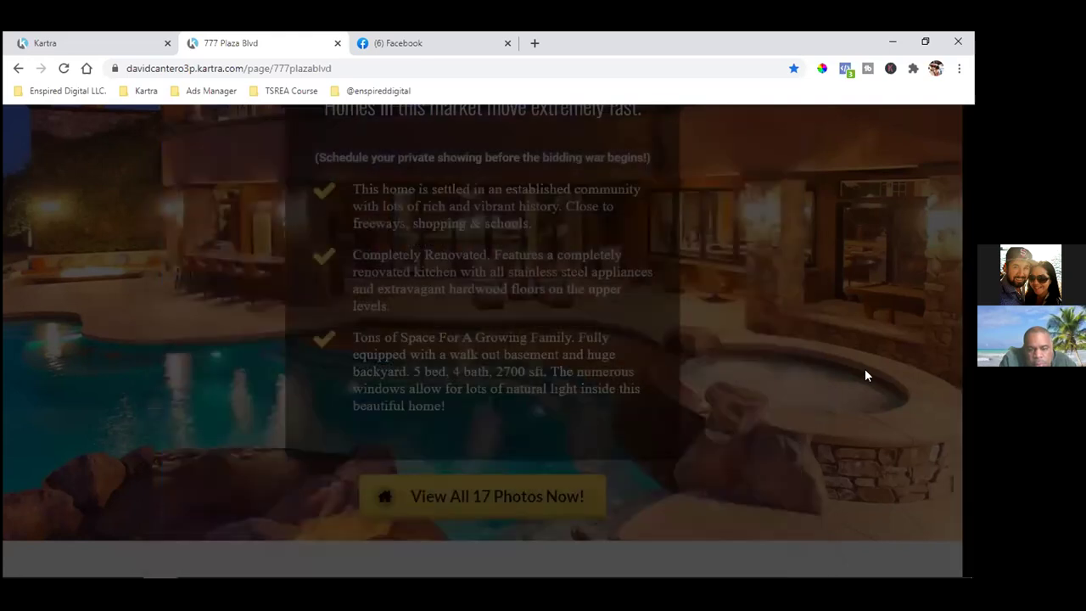
scroll(706, 309, "up", 4)
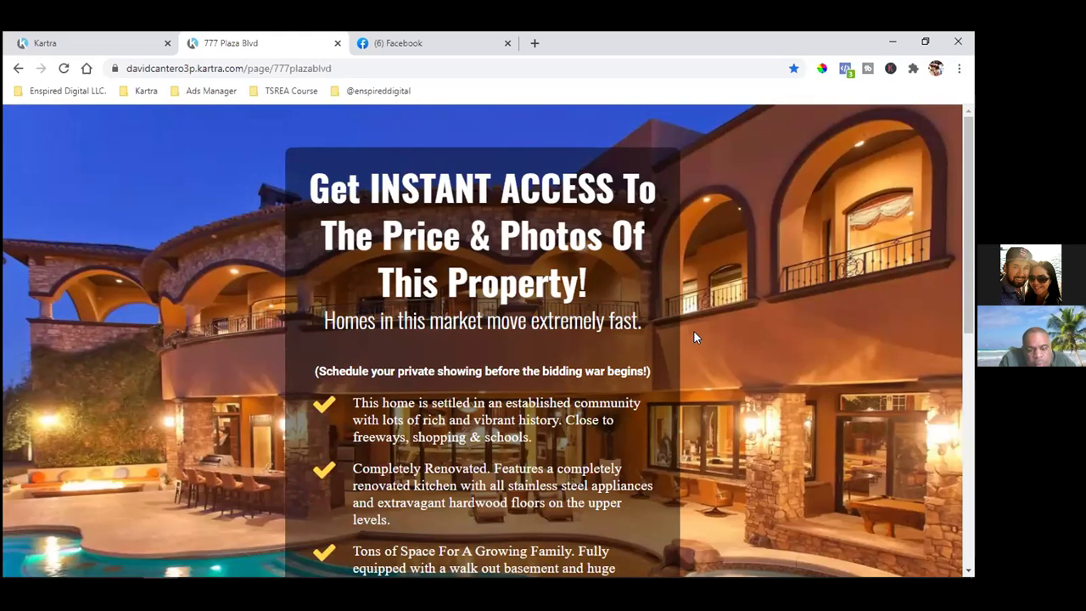
scroll(678, 365, "down", 3)
left_click(548, 510)
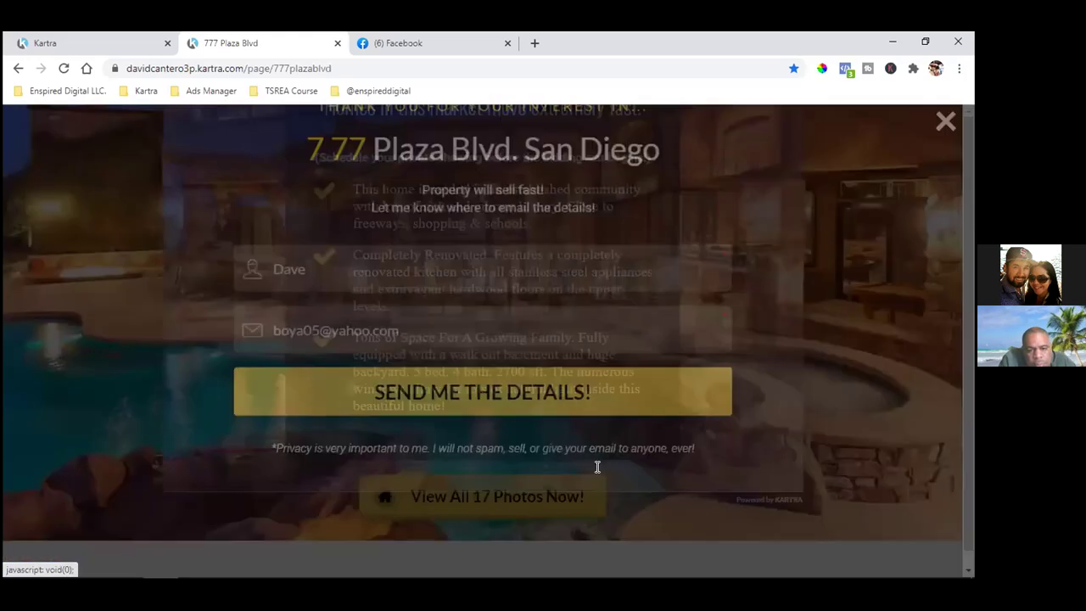
key("BackSpace")
key("BackSpace")
key("BackSpace")
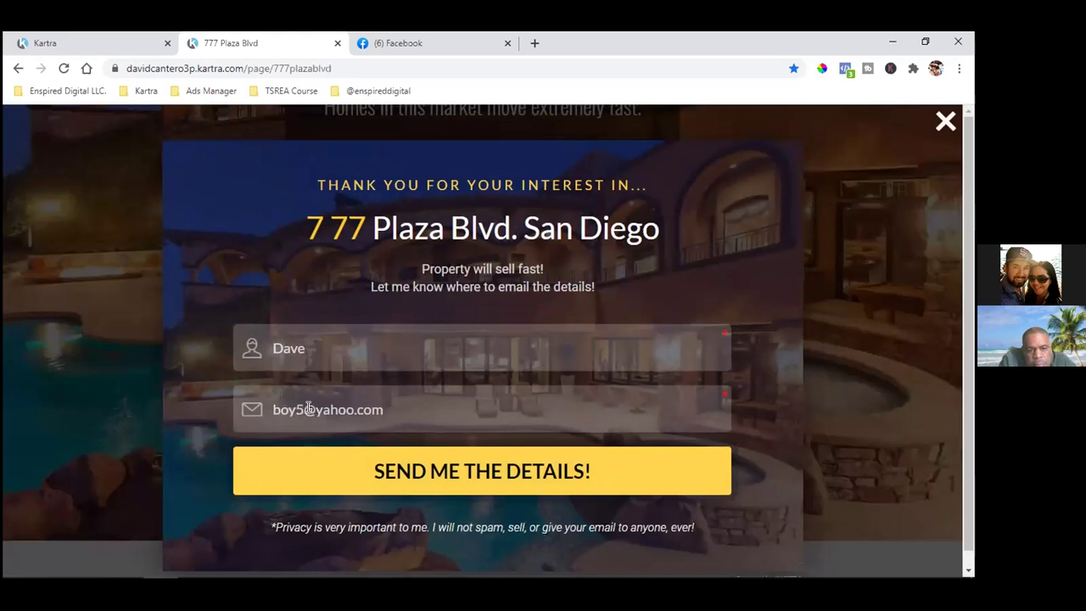
left_click(424, 458)
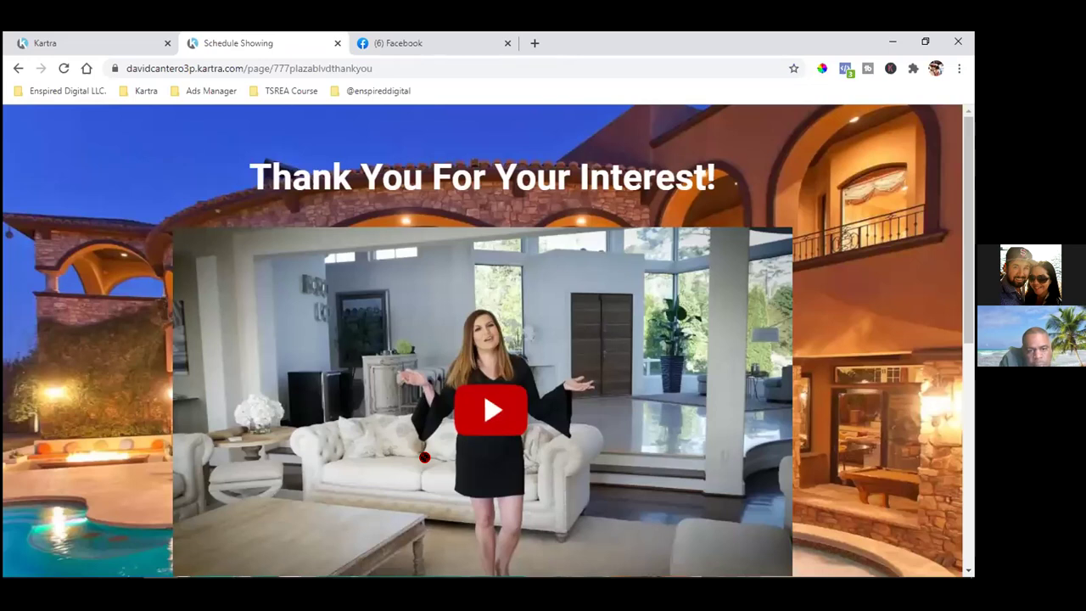
left_click(267, 69)
double_click(298, 151)
left_click(243, 68)
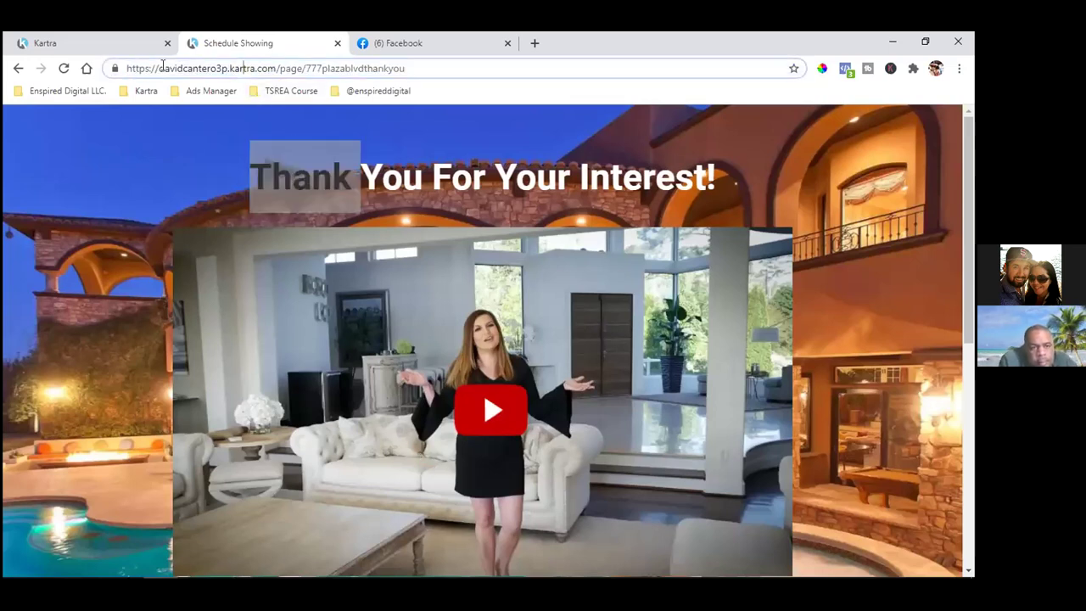
left_click_drag(157, 68, 489, 141)
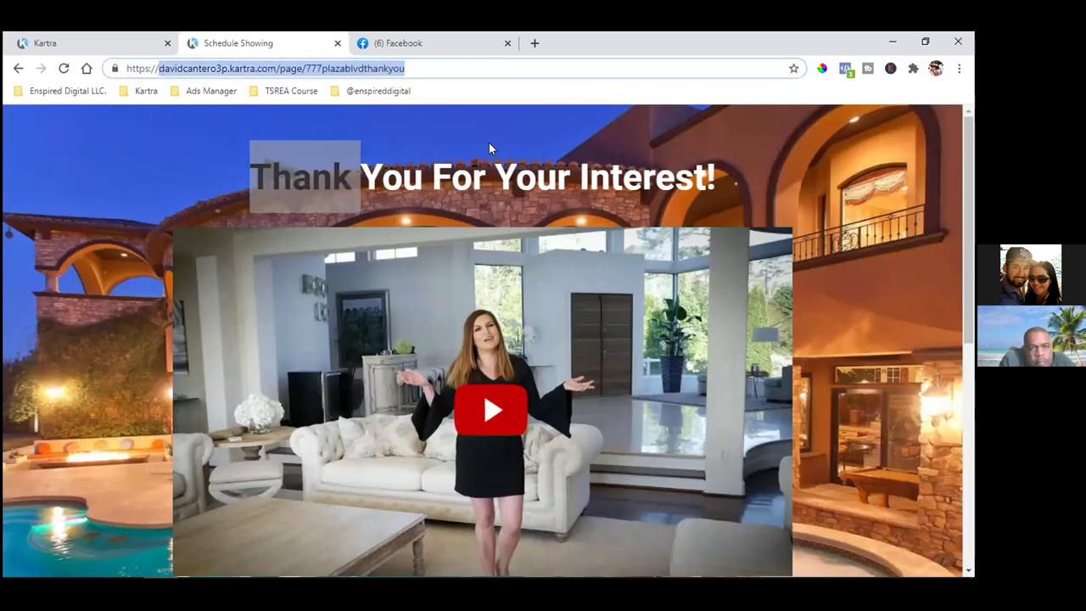
left_click(489, 142)
double_click(218, 63)
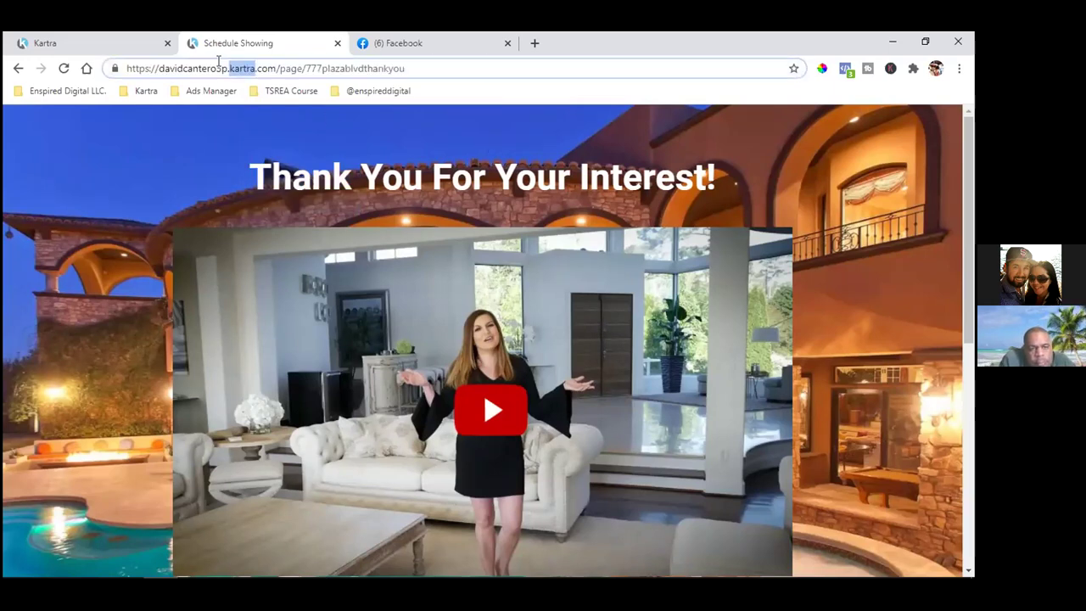
left_click_drag(159, 66, 530, 75)
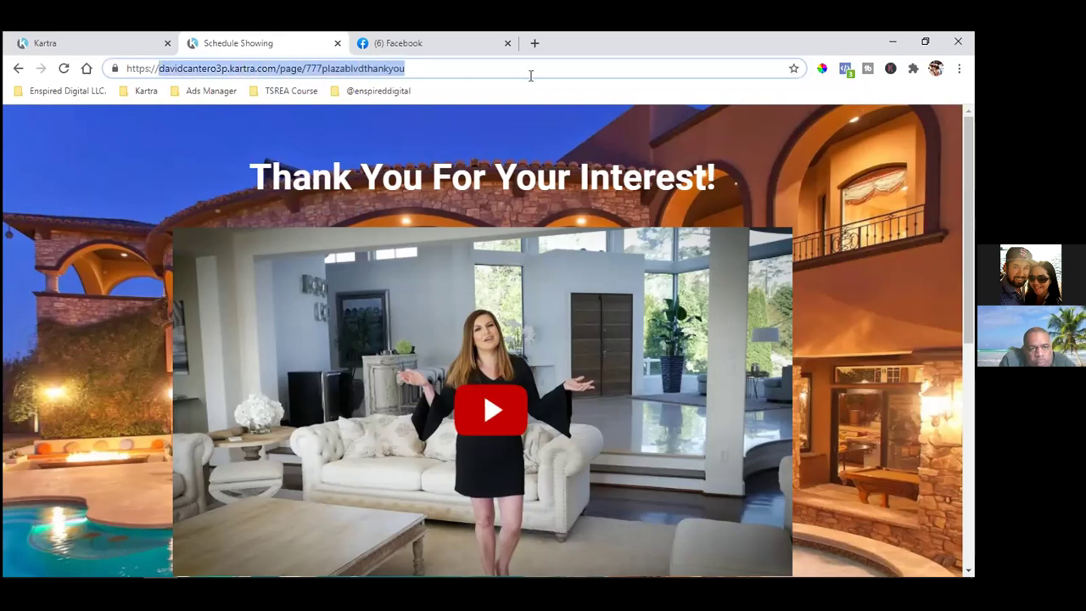
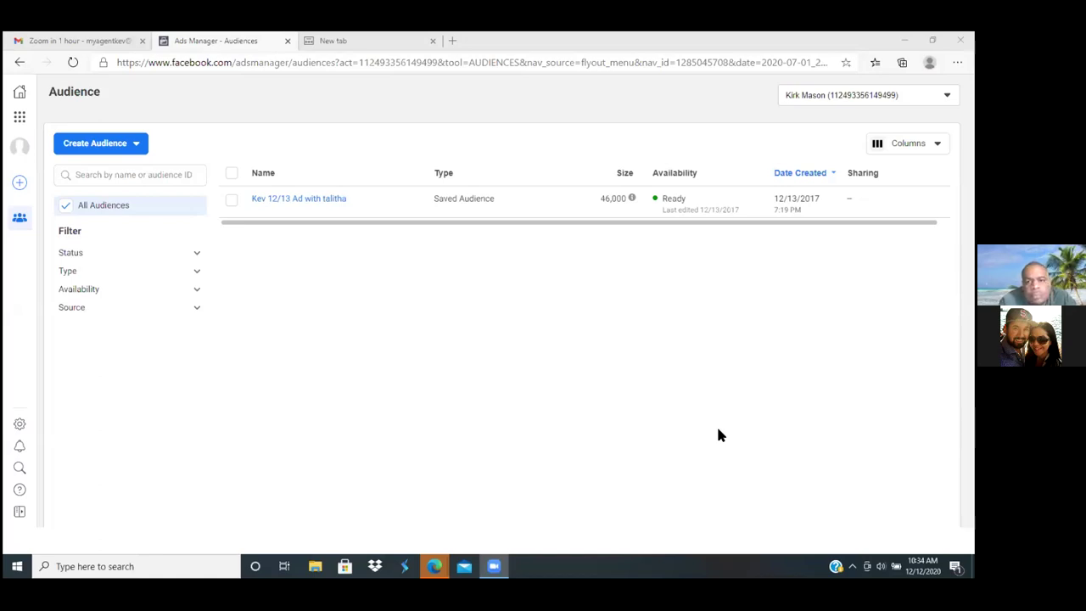
Bookmark the Audiences page, renaming the favorite to 'Custom - Audiences' in the AdsManagerFB folder
left_click(846, 63)
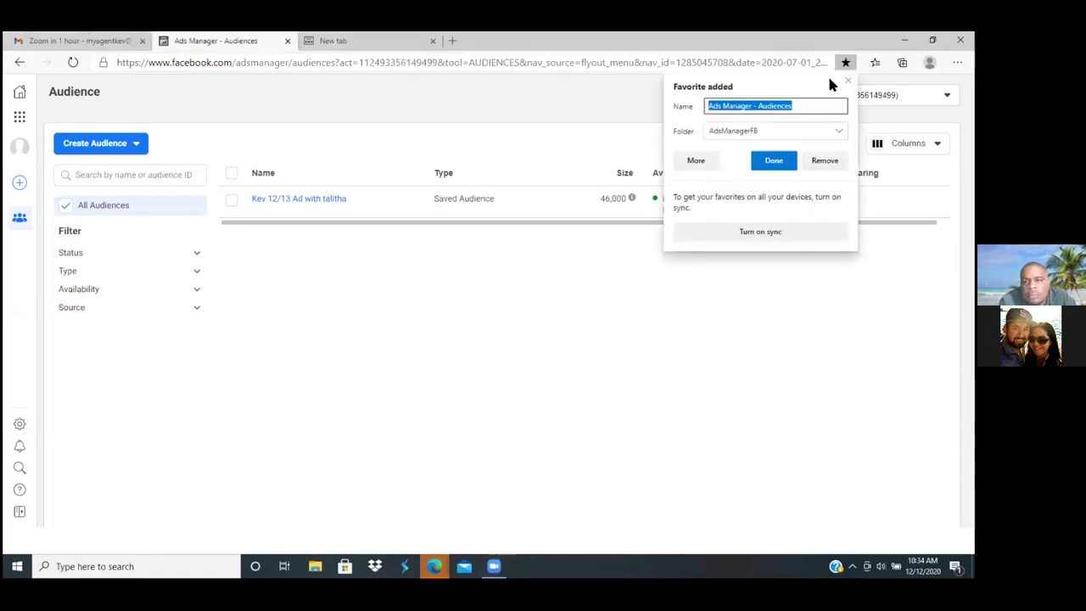
left_click(821, 106)
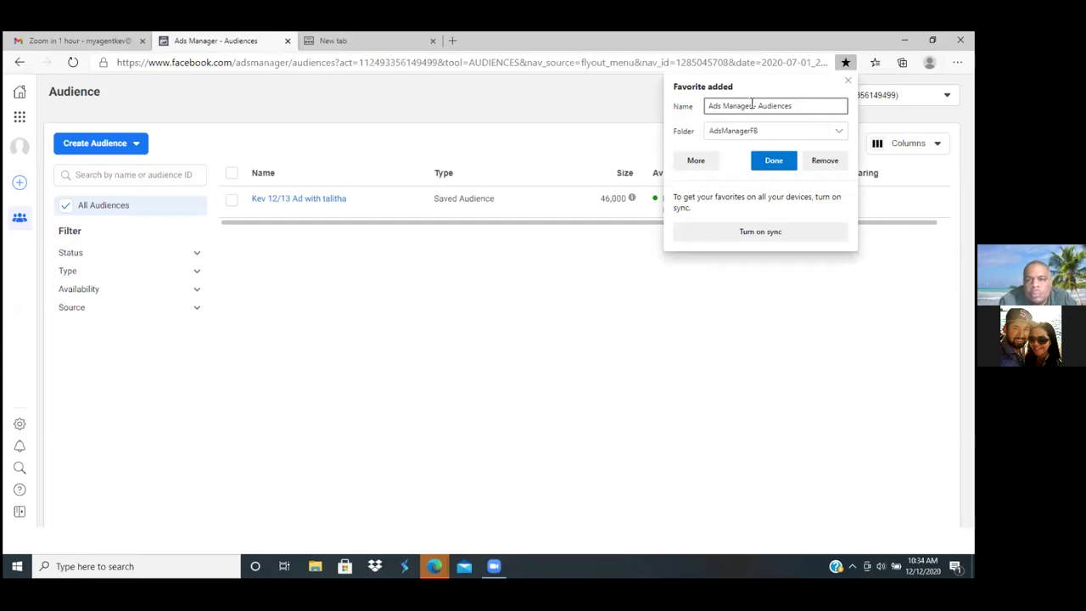
left_click(751, 106)
key("BackSpace")
key("BackSpace")
key("BackSpace")
key("BackSpace")
key("BackSpace")
key("BackSpace")
key("BackSpace")
key("BackSpace")
key("BackSpace")
key("BackSpace")
key("BackSpace")
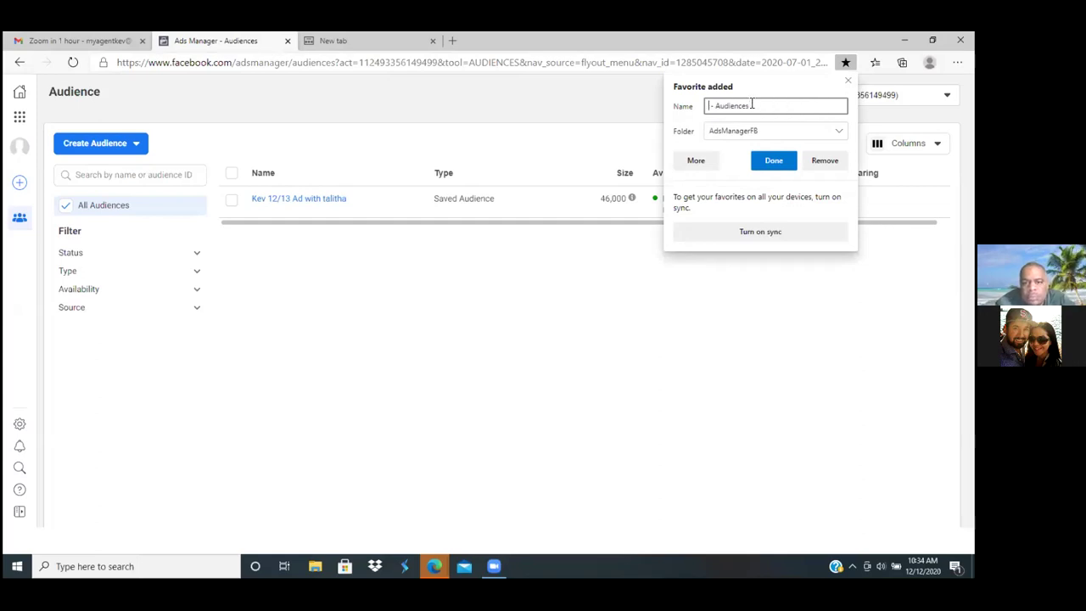
type("Custom")
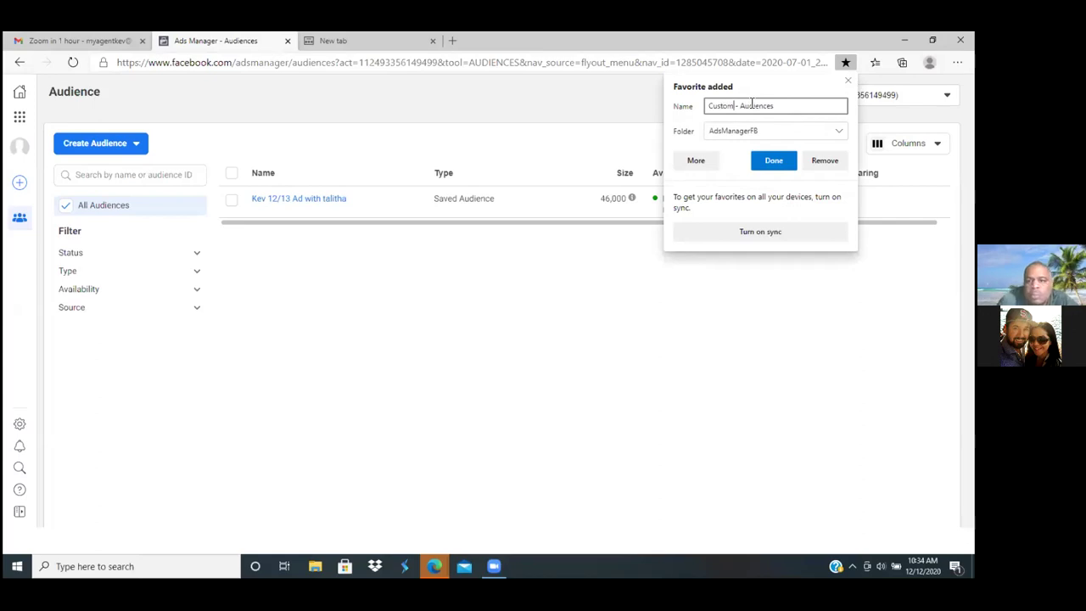
left_click(770, 161)
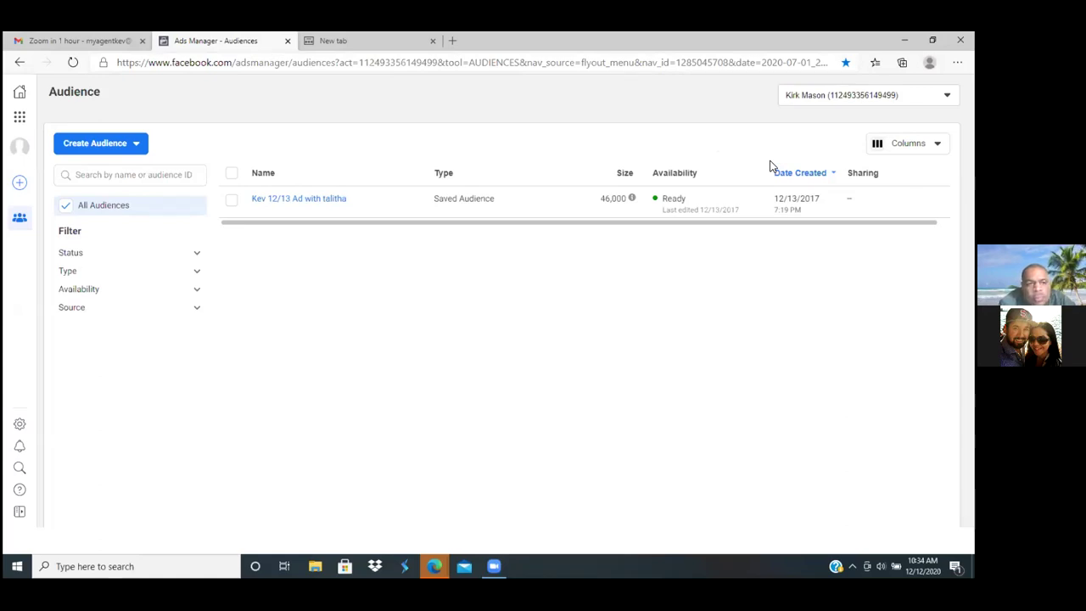
Go to Events Manager from the Business Tools menu to view the pixel's Data Sources overview
left_click(21, 119)
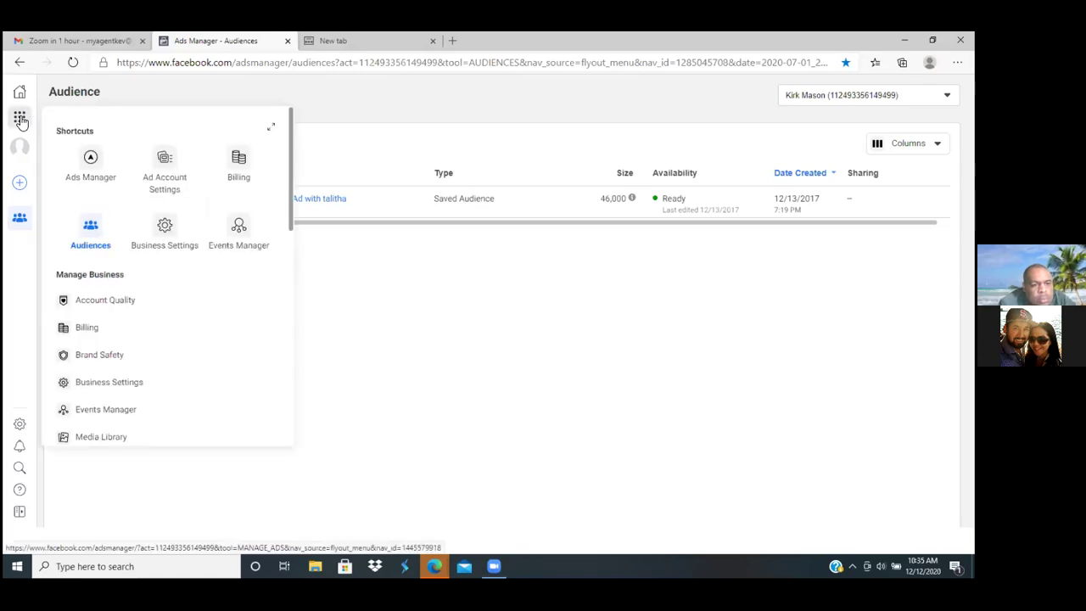
left_click(241, 235)
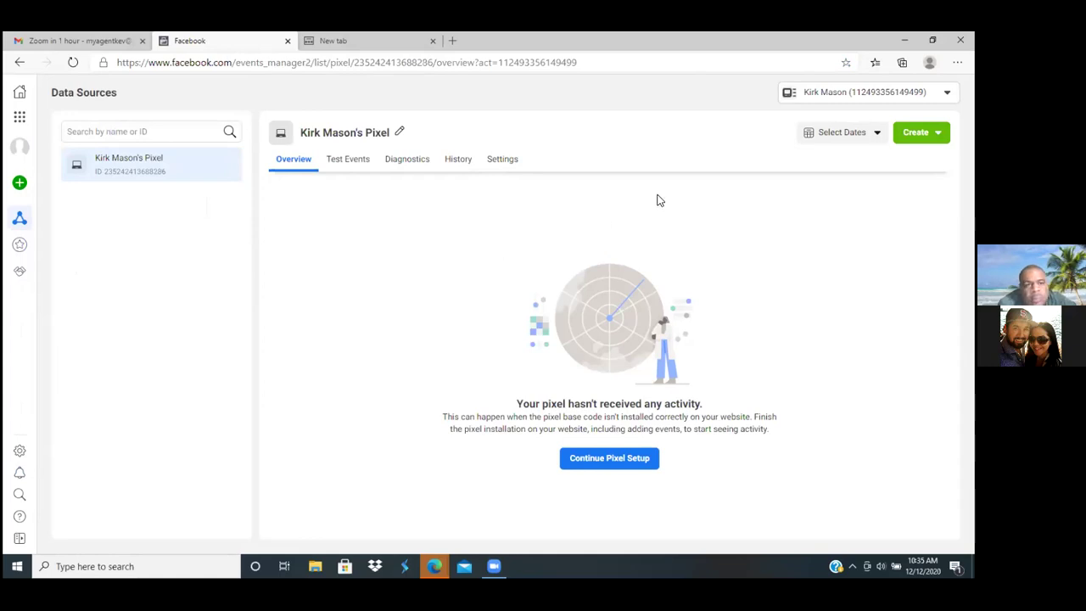
Save the pixel overview page as a favorite named 'FacebookPixel'
left_click(846, 64)
left_click(804, 107)
type("Pixel")
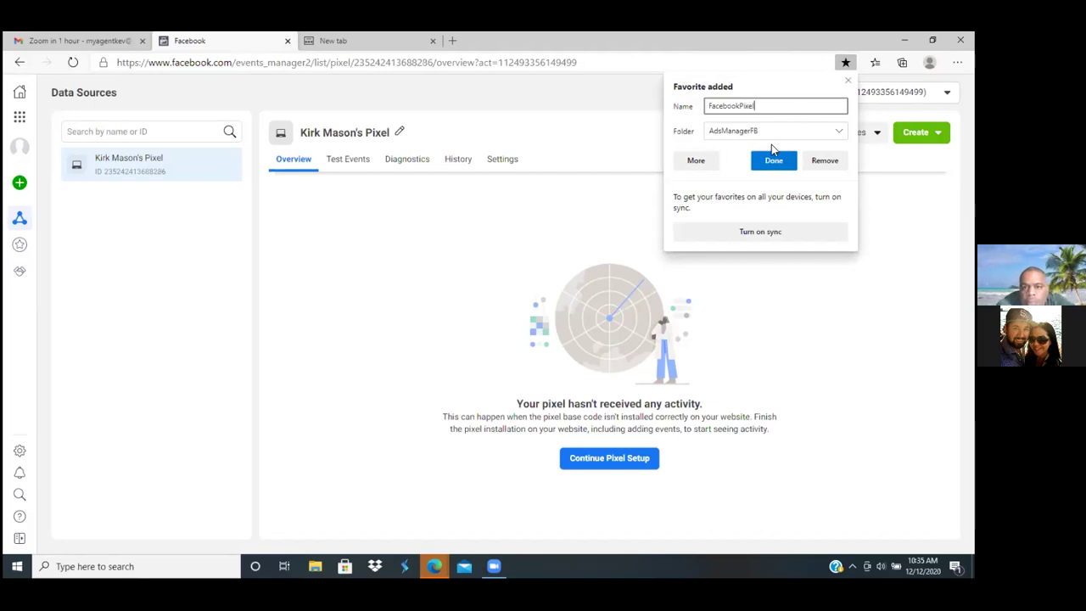
left_click(775, 161)
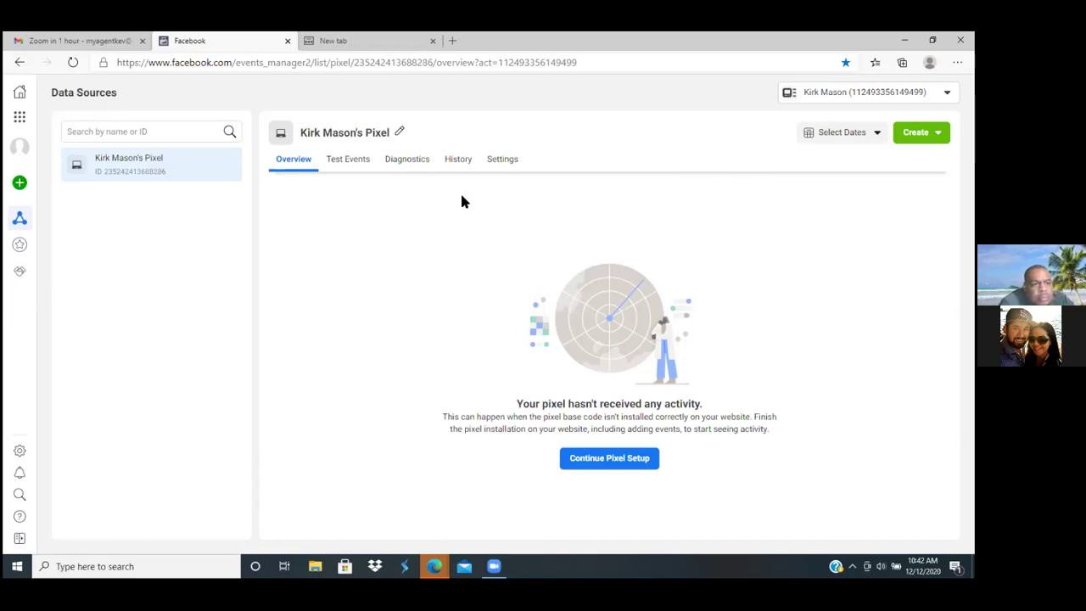
mouse_move(20, 222)
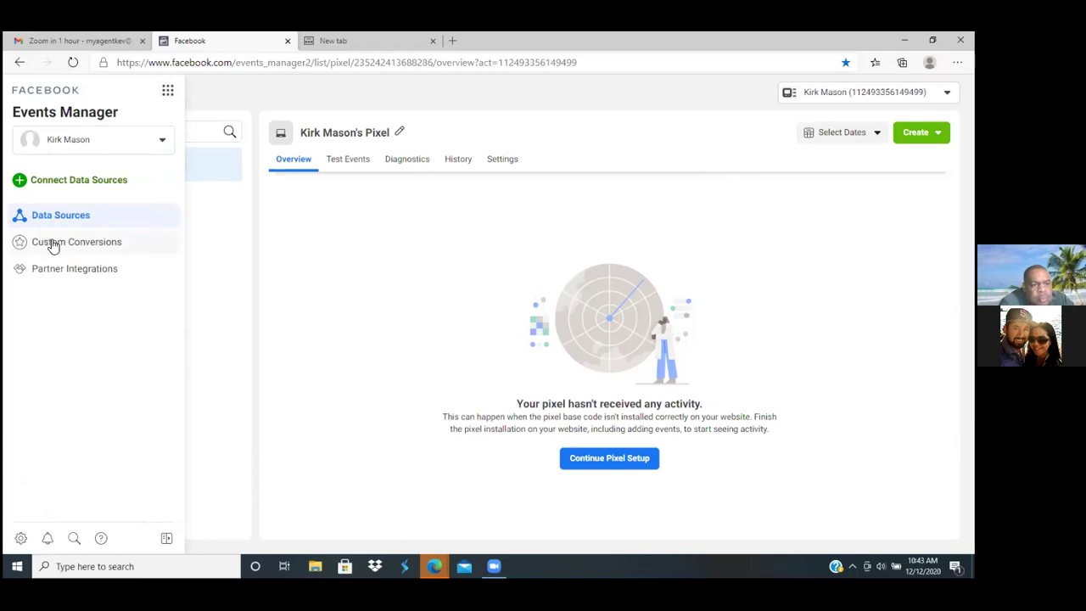
Show the Custom Conversions page and bookmark it as 'Custom Conversions' in AdsManagerFB
left_click(52, 244)
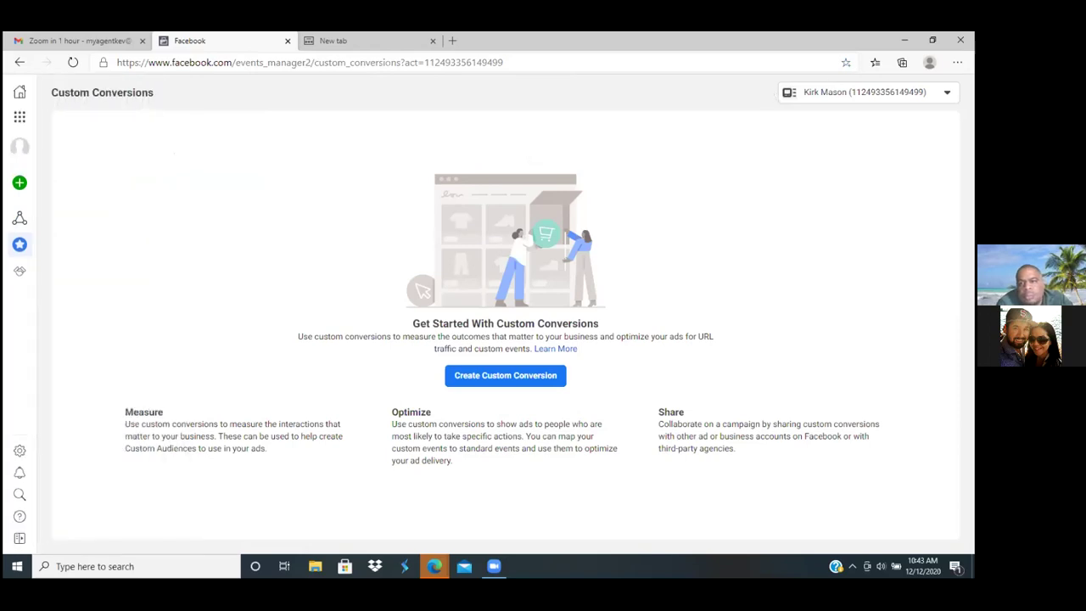
left_click(846, 63)
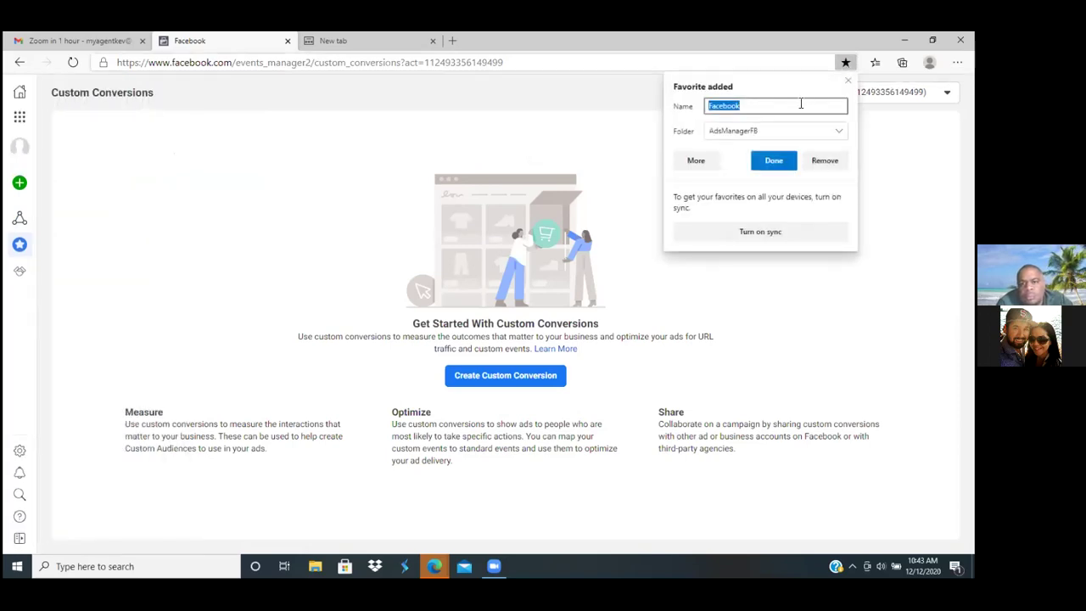
left_click(797, 109)
key("BackSpace")
key("BackSpace")
key("BackSpace")
key("BackSpace")
key("BackSpace")
key("BackSpace")
key("BackSpace")
key("BackSpace")
type("Custom ")
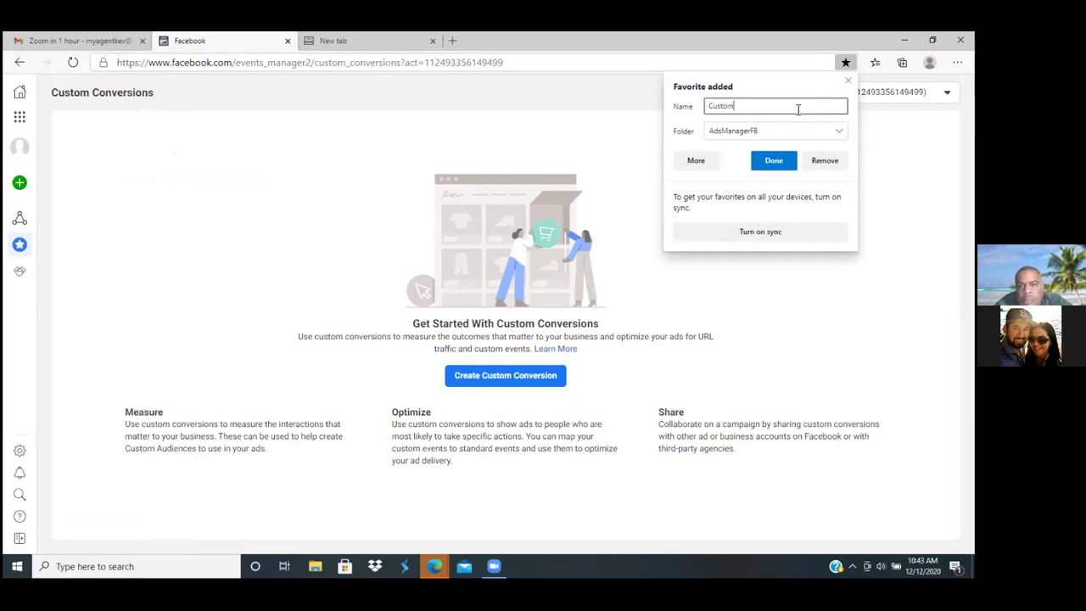
type("C")
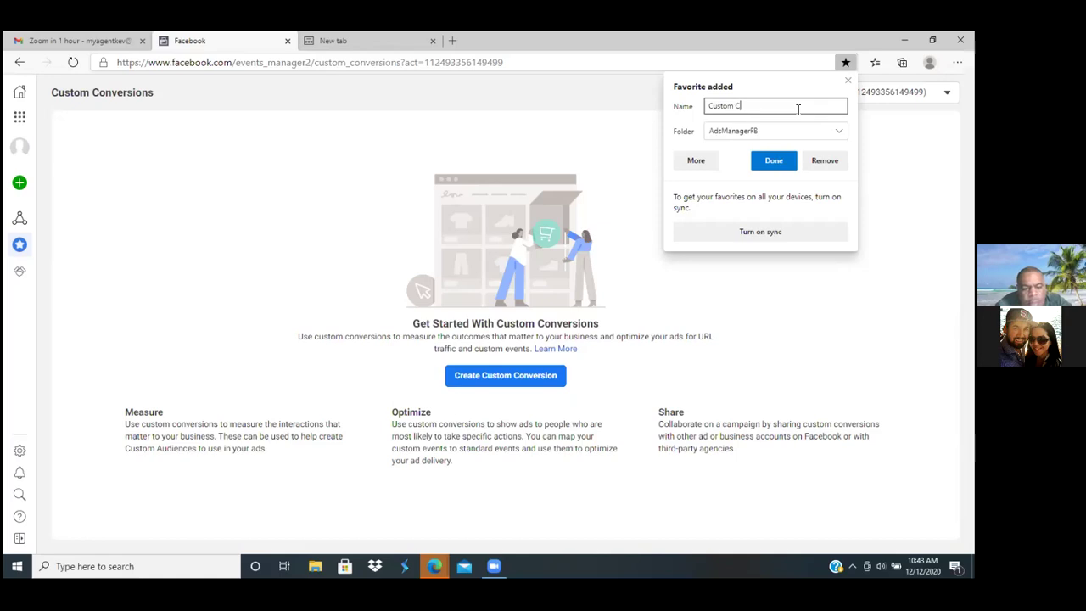
type("onversions")
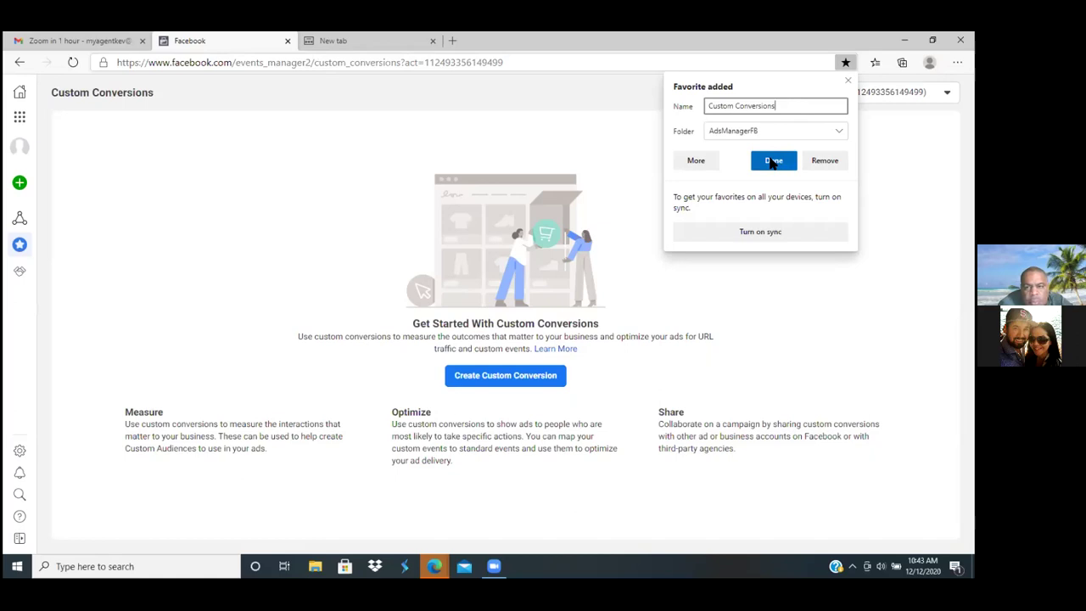
left_click(771, 163)
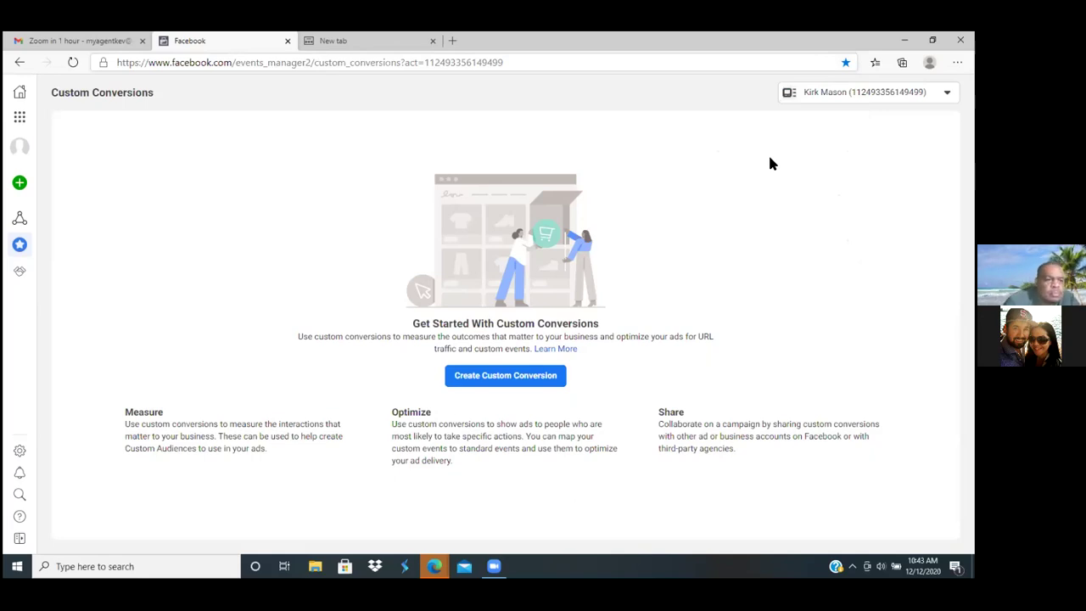
Switch to Ads Manager via Business Tools and start creating a new campaign
left_click(19, 115)
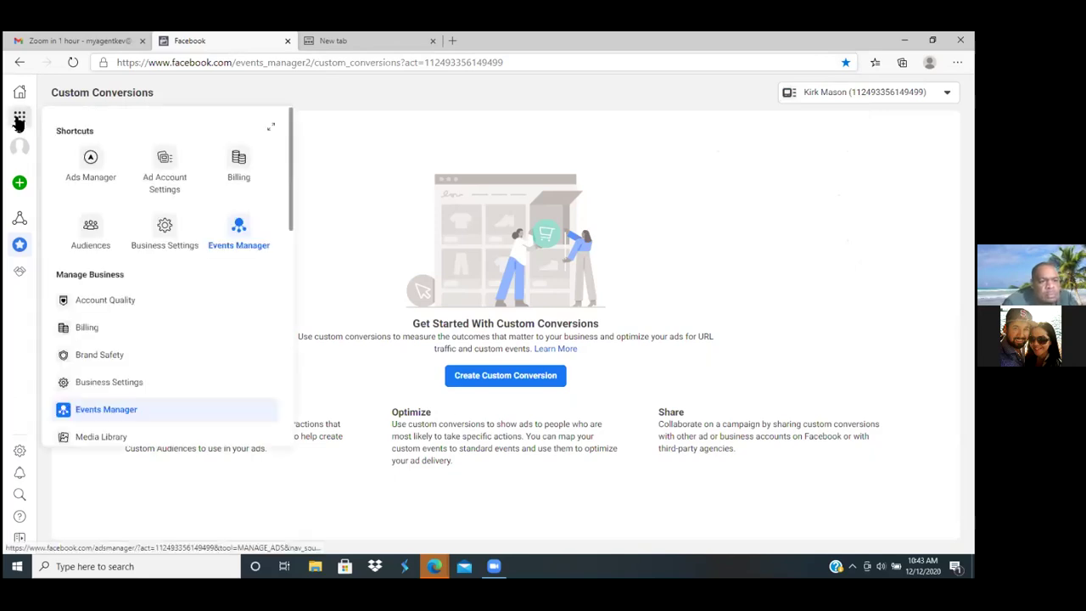
left_click(90, 169)
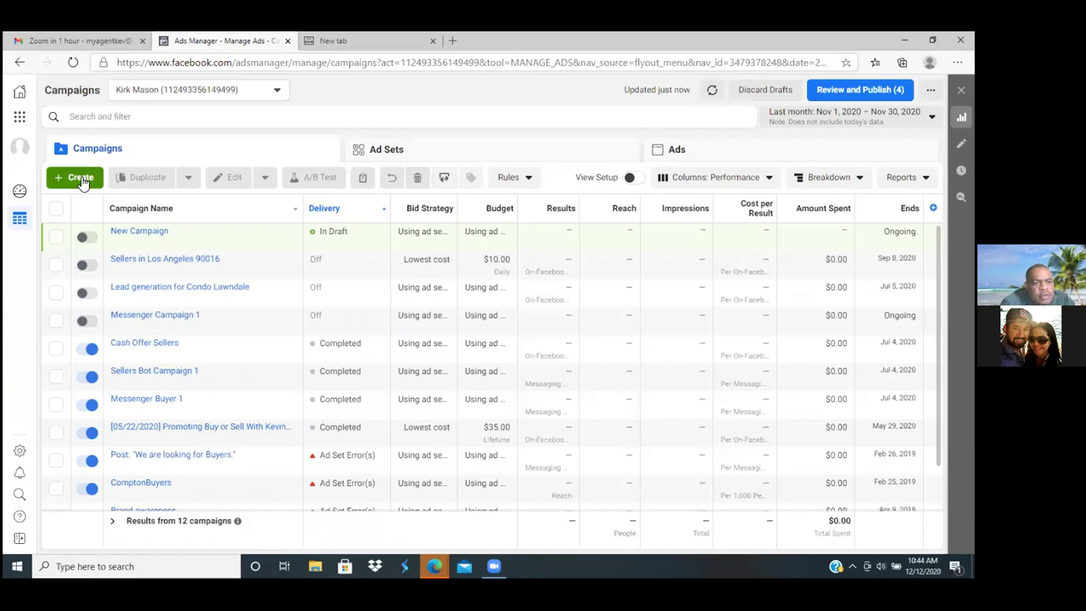
left_click(82, 182)
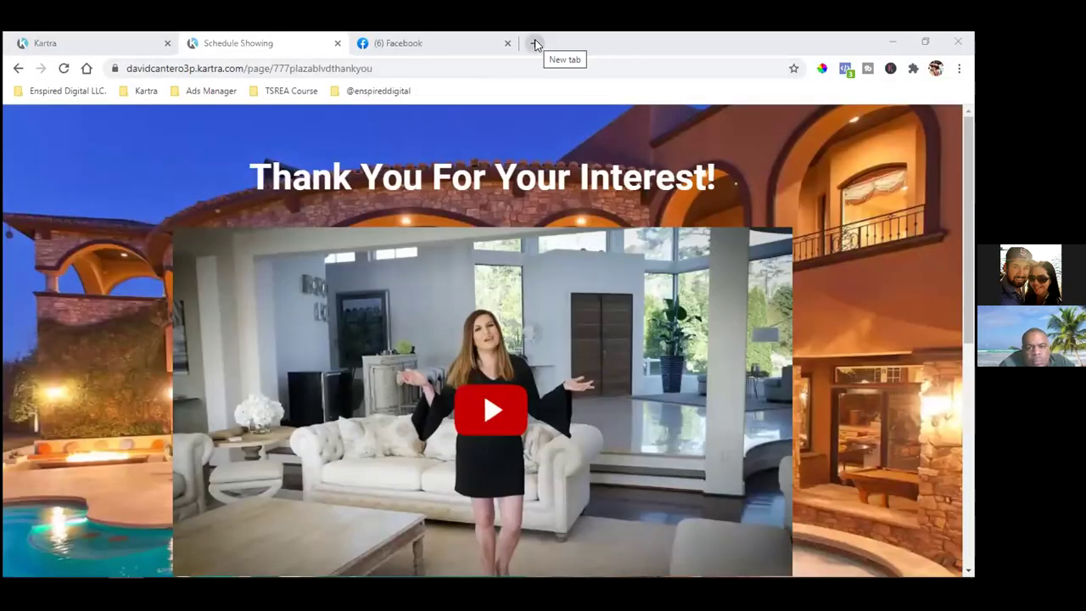
Open the 777 Plaza Blvd landing page from the Enspired Digital LLC. bookmarks in a new tab, moved left
left_click(534, 44)
left_click(80, 91)
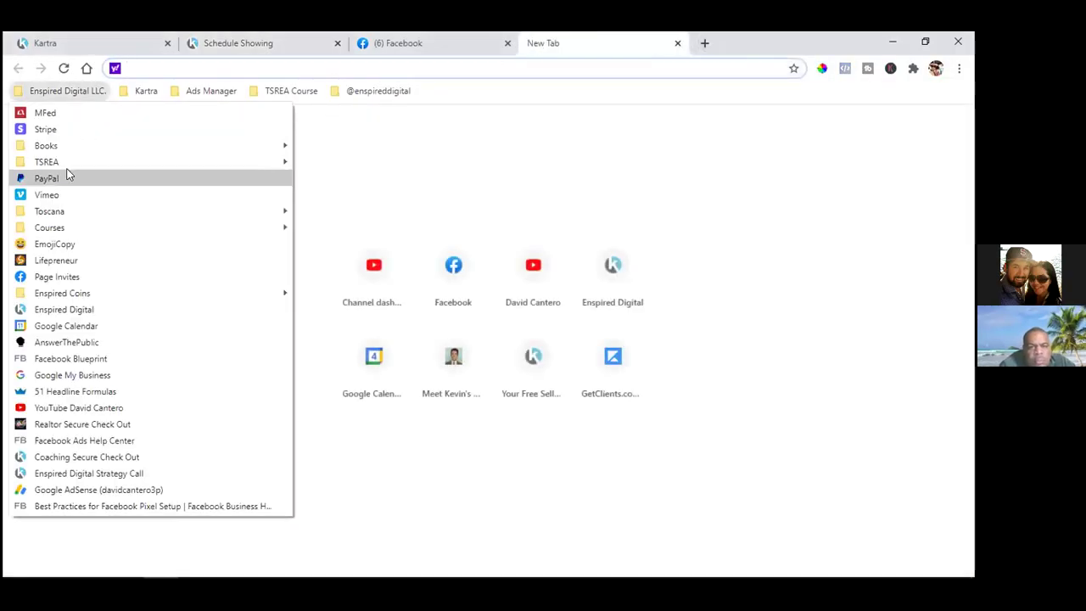
mouse_move(94, 162)
left_click(385, 194)
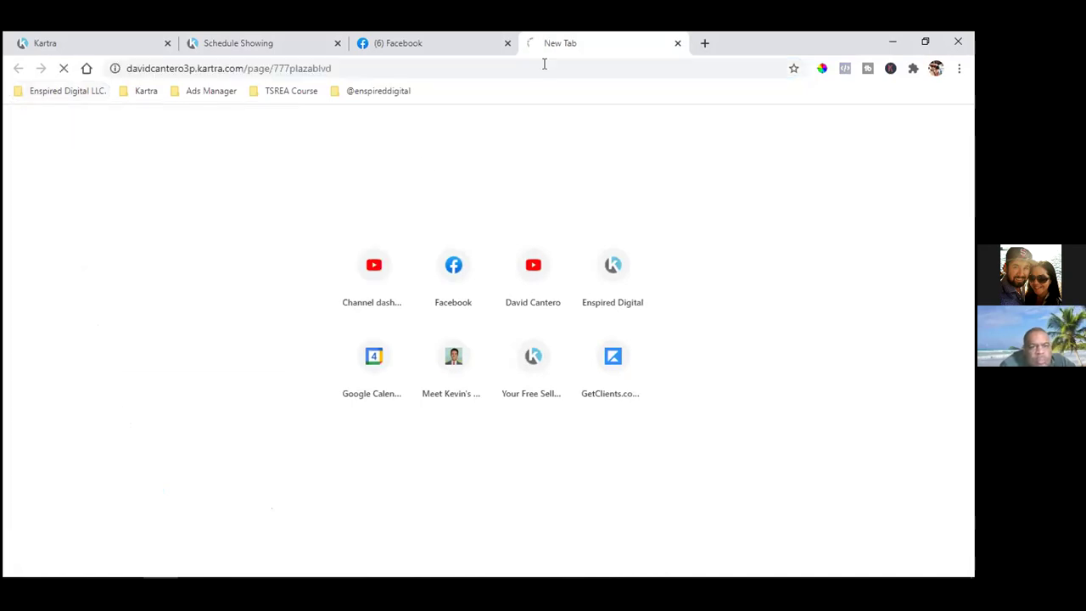
left_click_drag(591, 41, 291, 51)
Return to the Facebook feed and pause the sponsored ad video
left_click(623, 42)
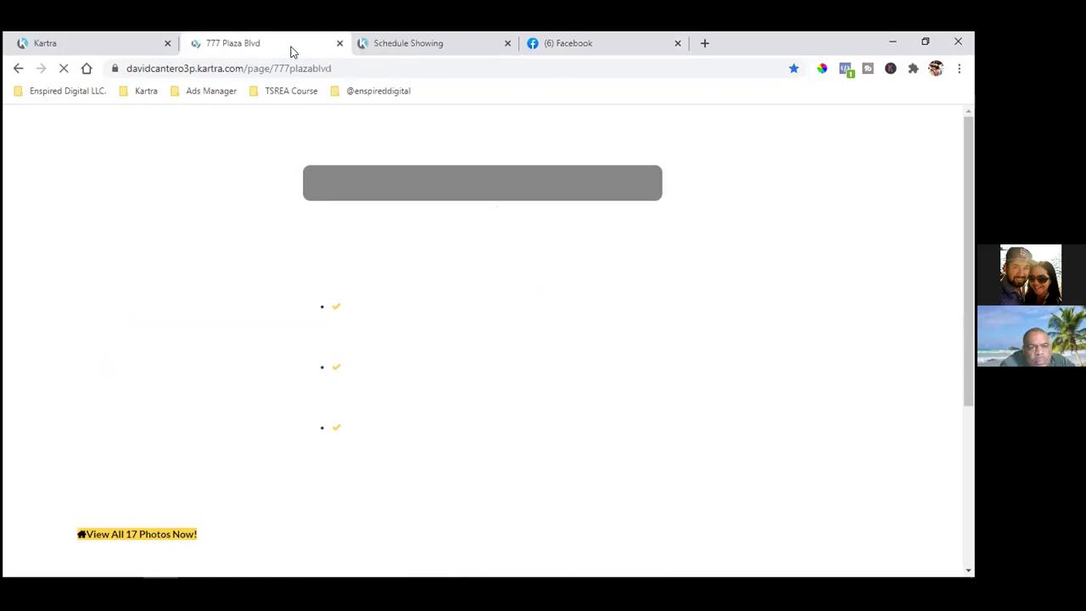
left_click(538, 44)
left_click(532, 335)
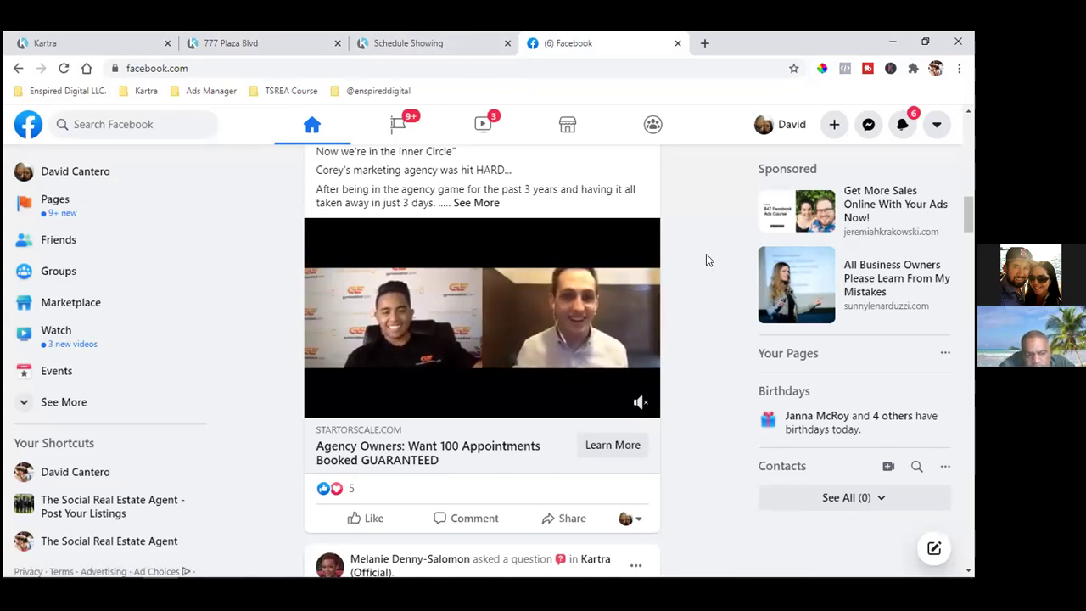
Watch the sponsored video, compare it with the 777 Plaza Blvd page, and finish on that tab
mouse_move(450, 230)
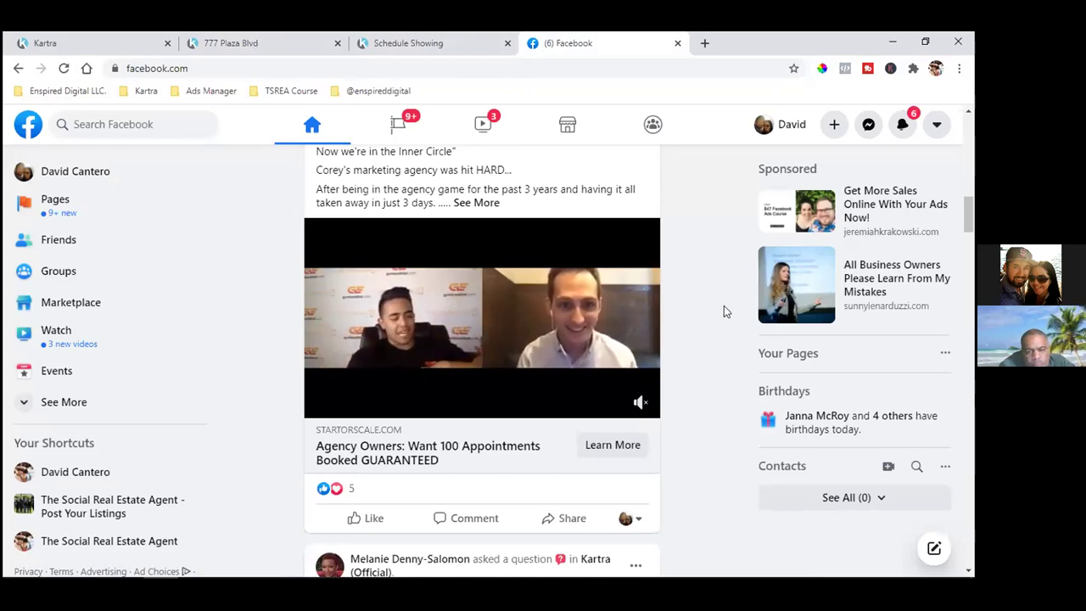
mouse_move(606, 248)
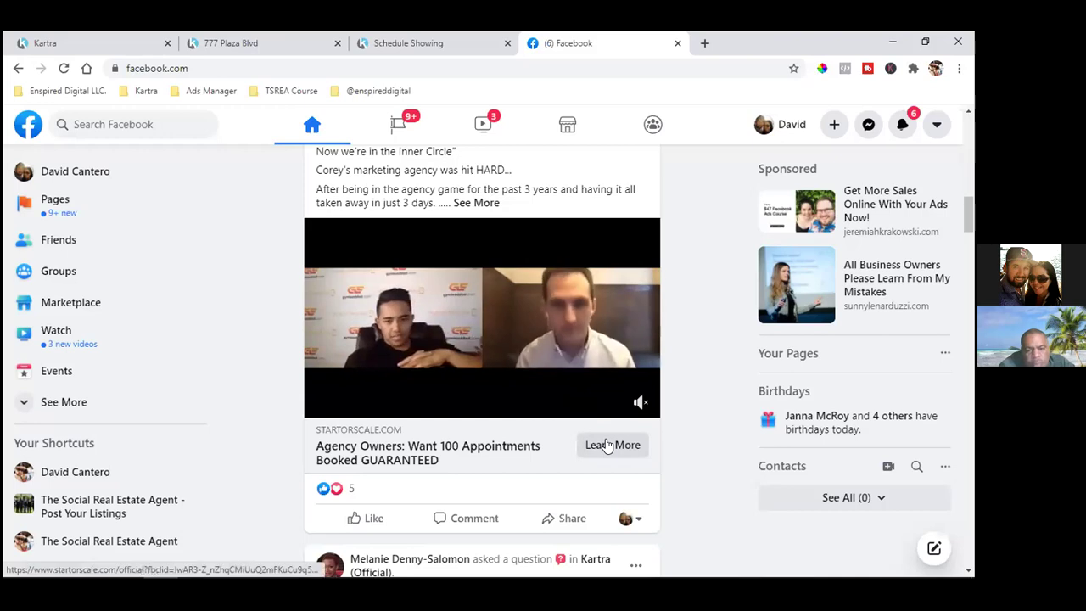
left_click(284, 40)
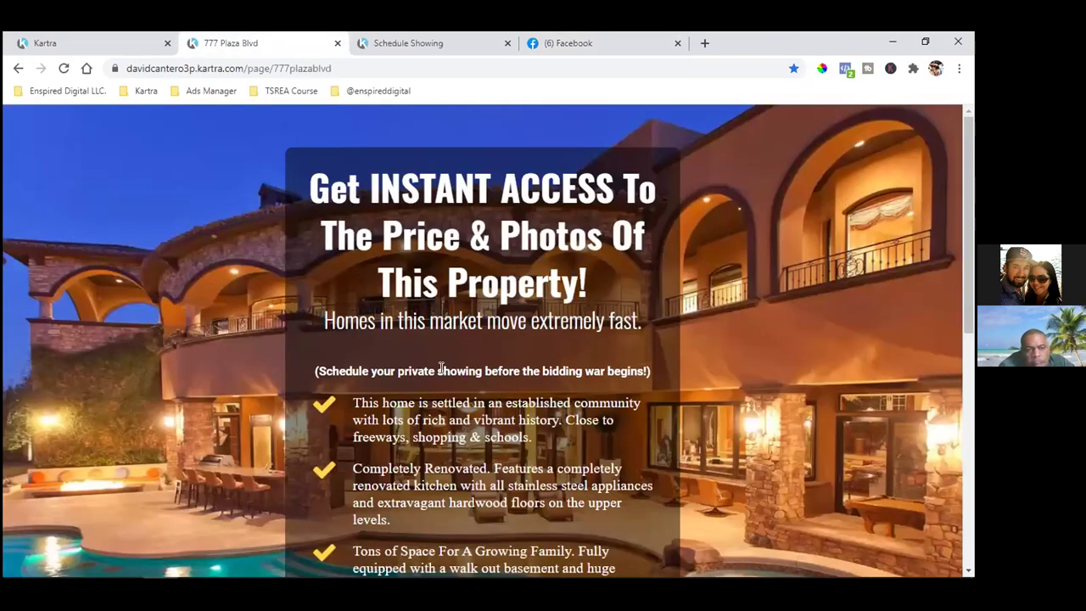
left_click(592, 37)
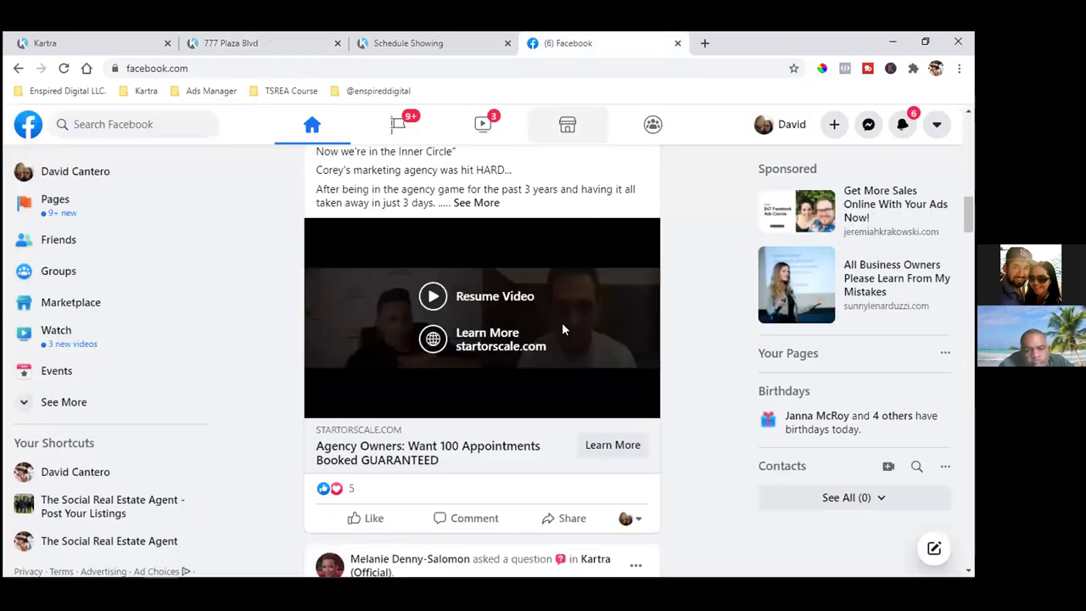
left_click(561, 322)
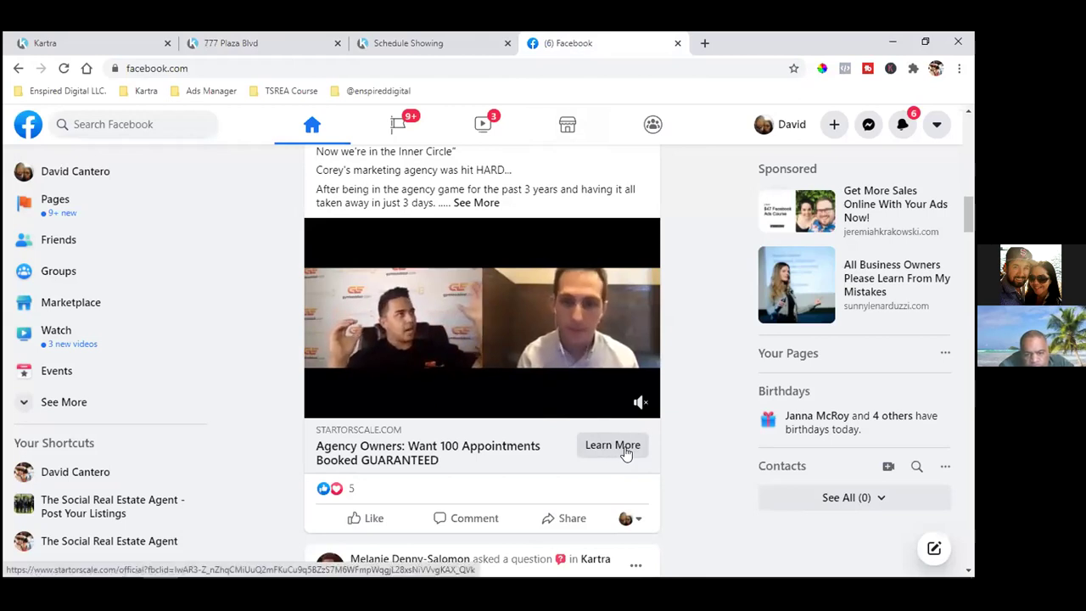
left_click(296, 43)
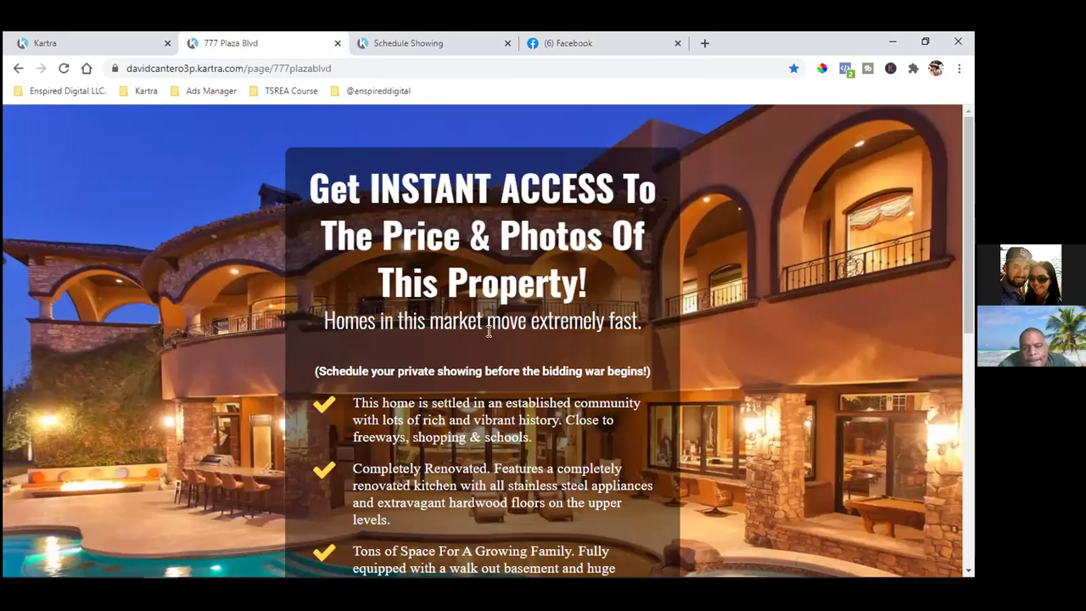
scroll(494, 333, "down", 3)
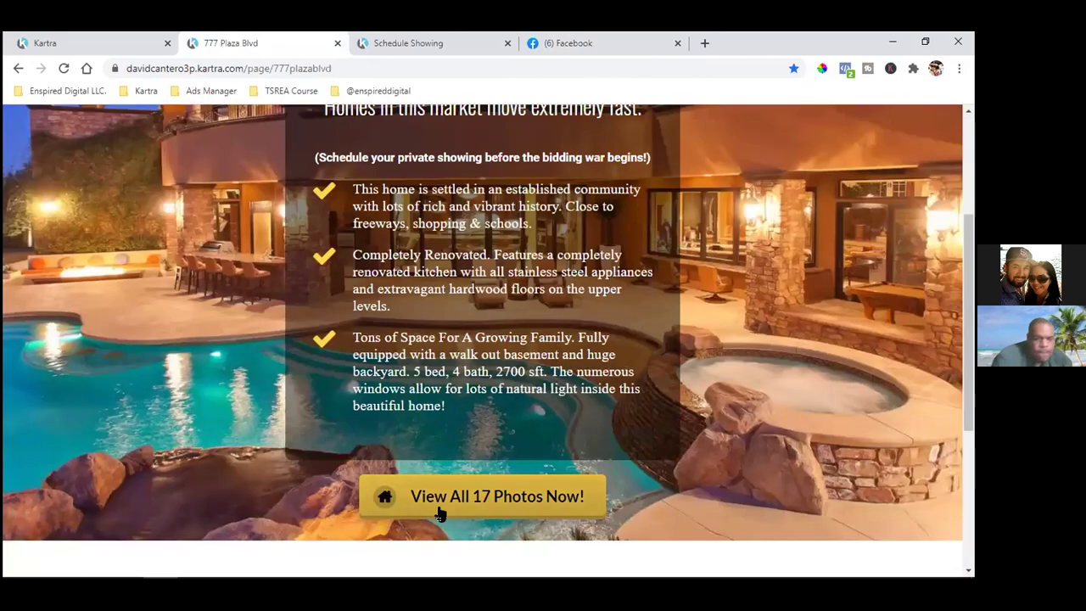
left_click(432, 47)
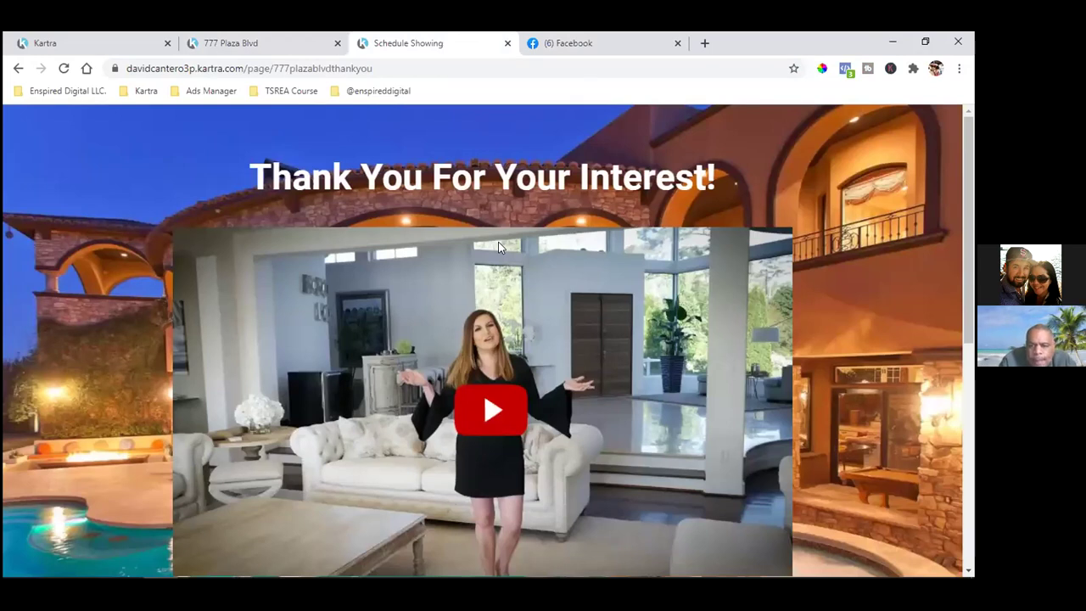
left_click(264, 67)
left_click(159, 67)
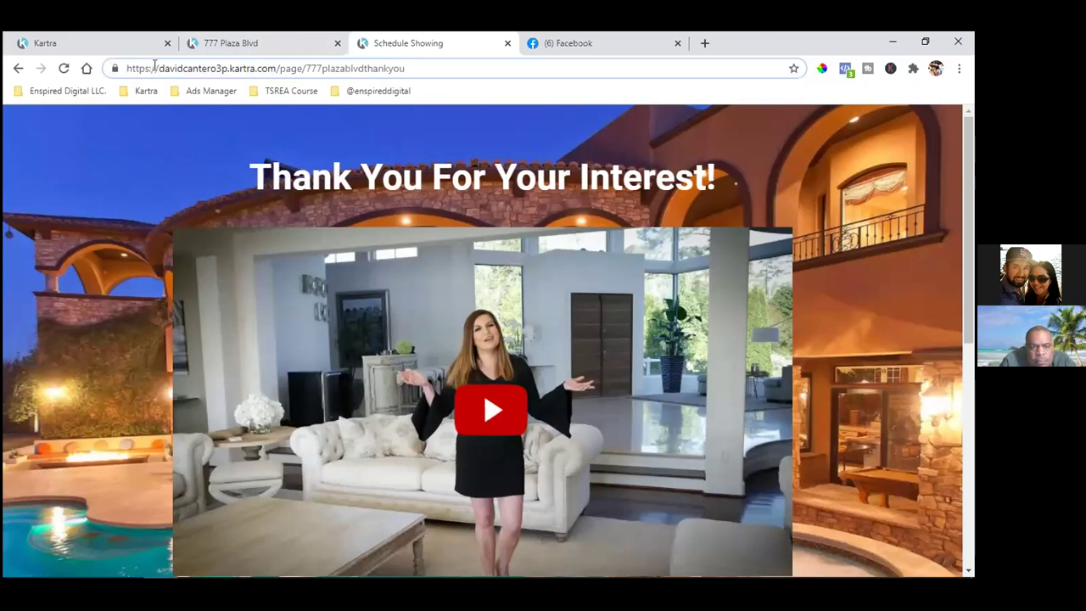
left_click_drag(159, 68, 635, 75)
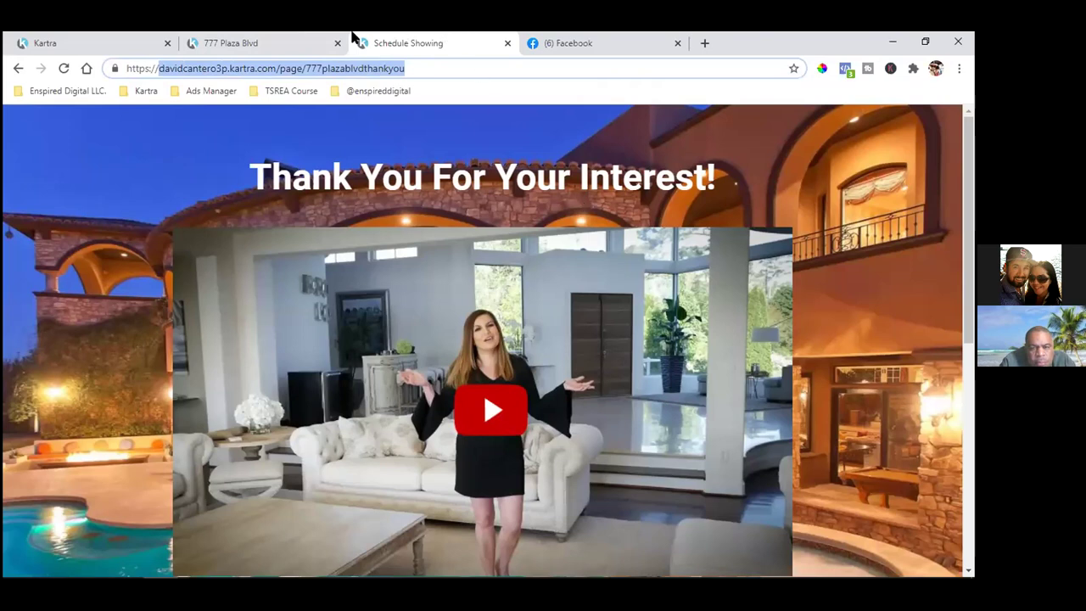
left_click(274, 38)
scroll(437, 333, "up", 3)
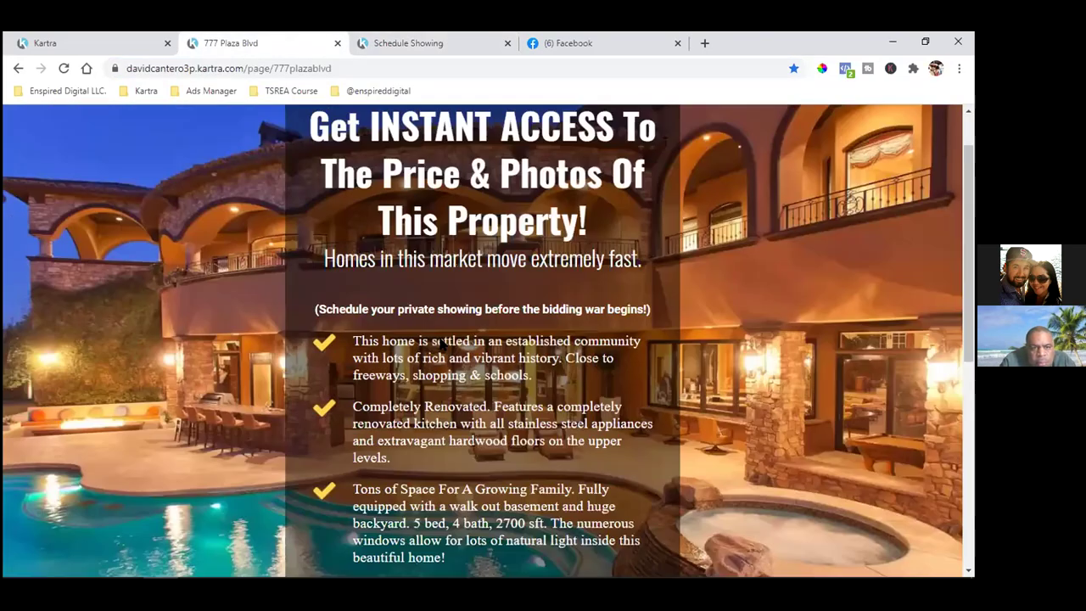
left_click(413, 39)
double_click(288, 68)
left_click(284, 69)
double_click(284, 69)
left_click(284, 69)
double_click(284, 69)
left_click(284, 69)
double_click(285, 69)
left_click(238, 68)
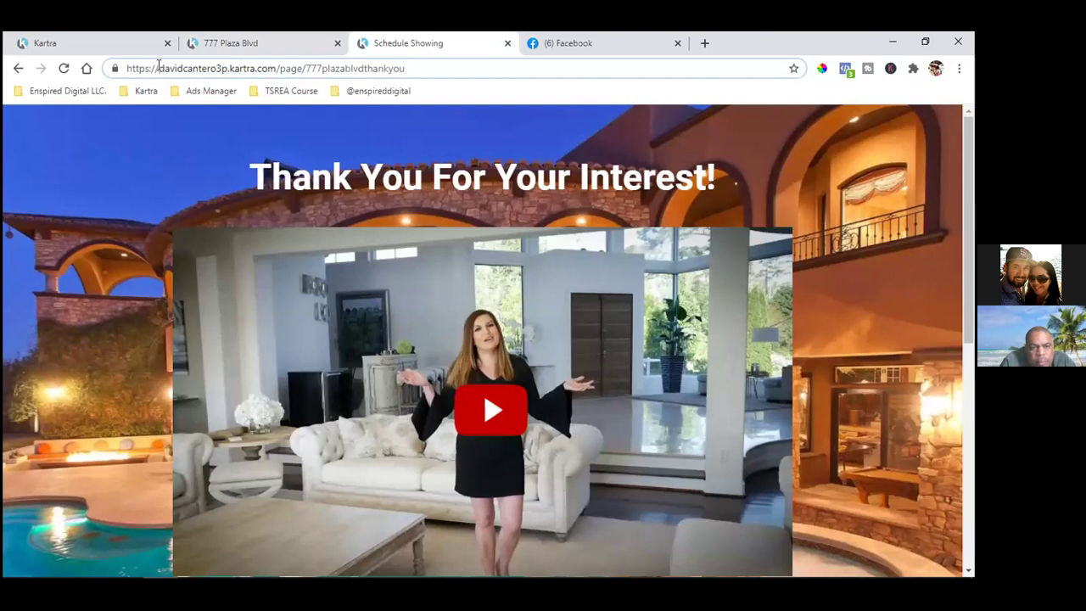
left_click_drag(158, 68, 604, 81)
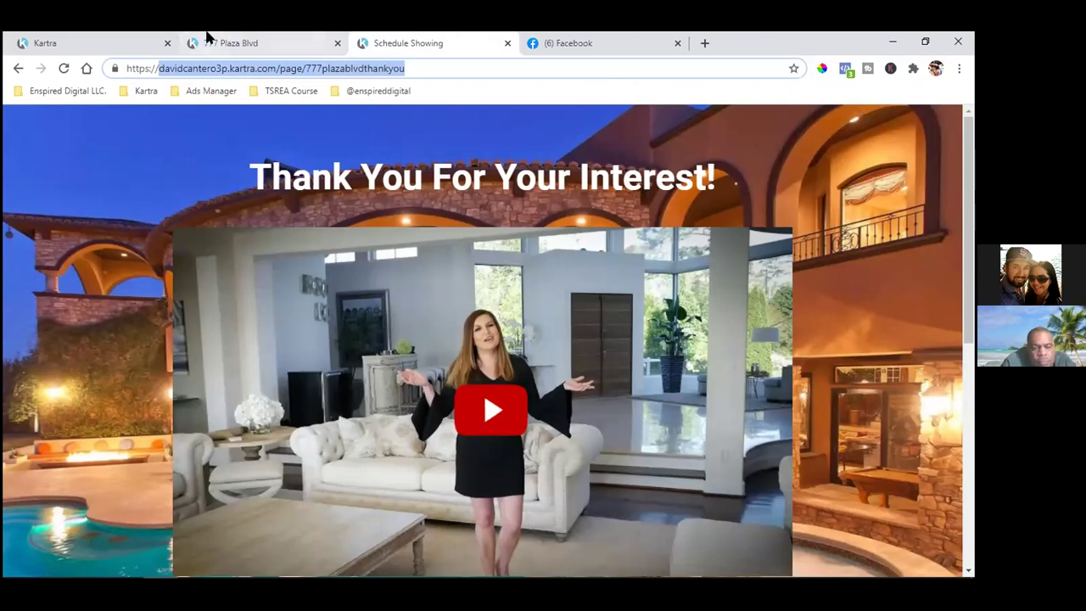
Check the 777 Plaza Blvd page's address and open its lead form for all 17 photos
left_click(206, 41)
double_click(242, 68)
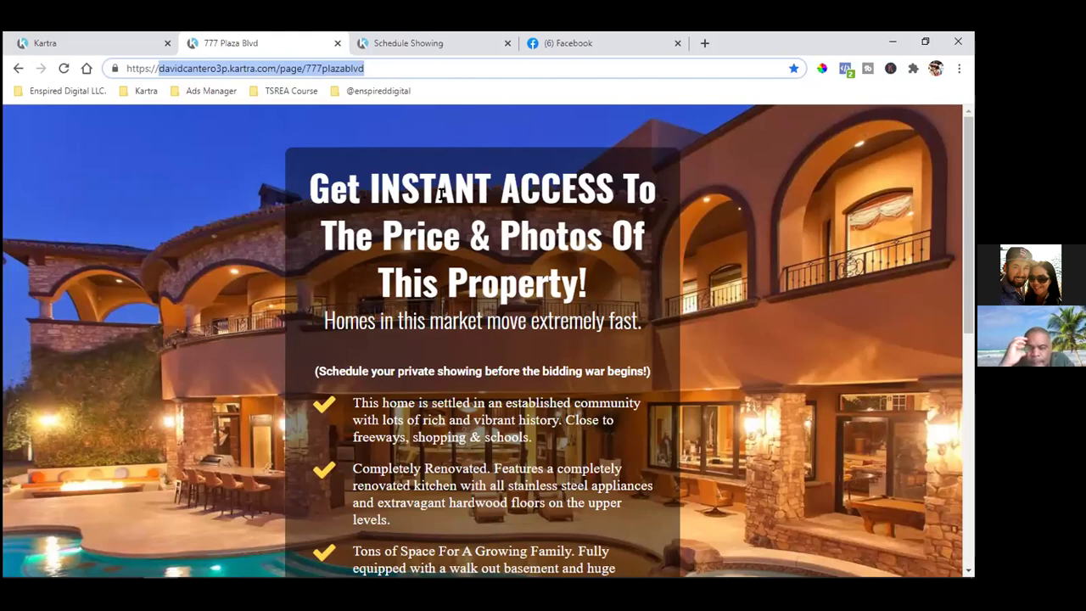
left_click(415, 38)
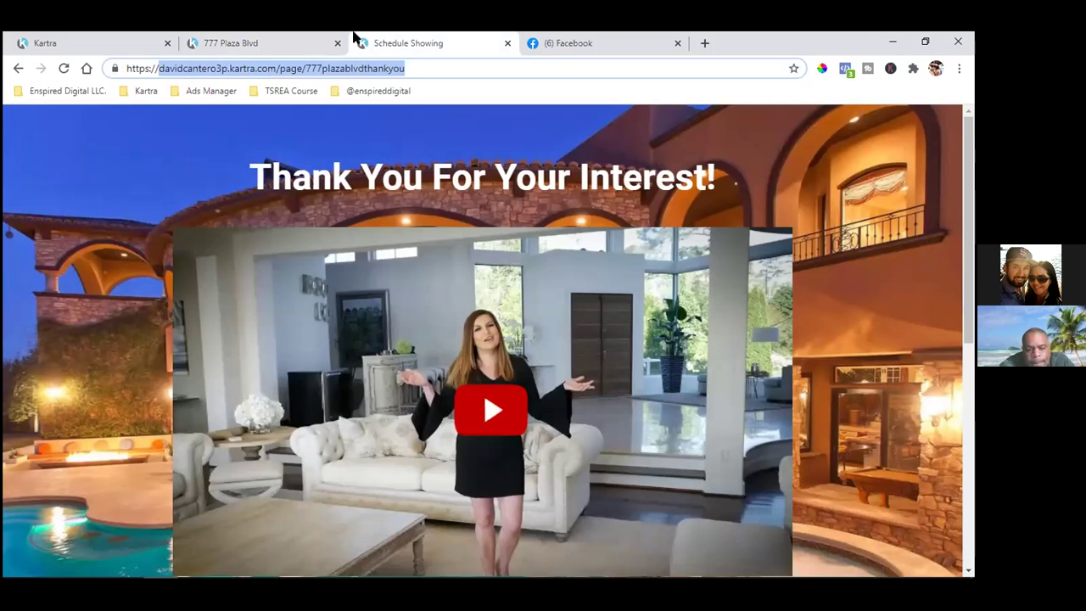
left_click(246, 42)
scroll(434, 424, "down", 5)
left_click(435, 423)
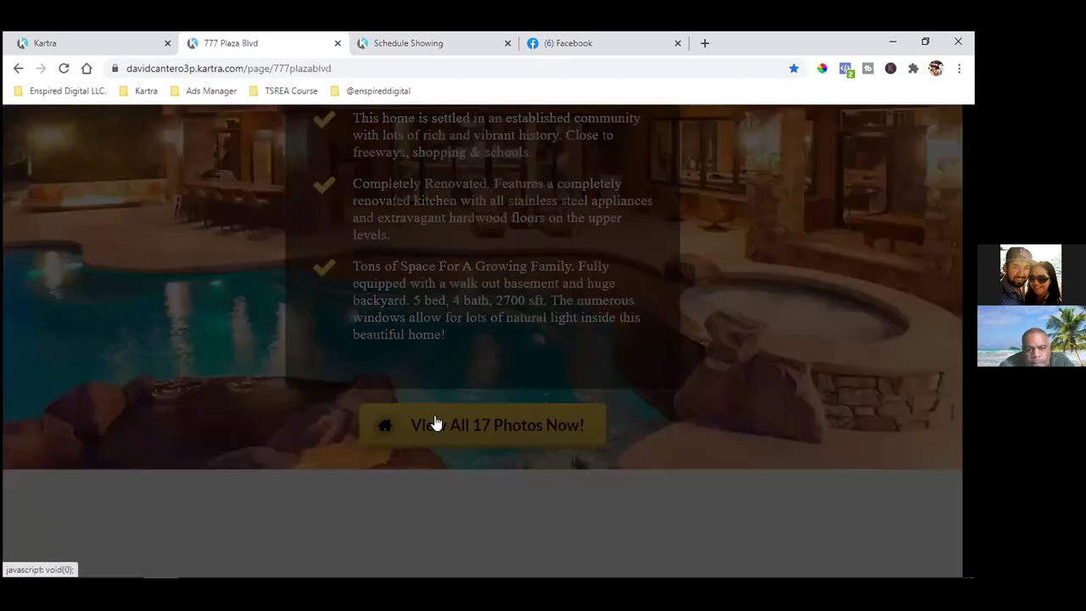
left_click(433, 39)
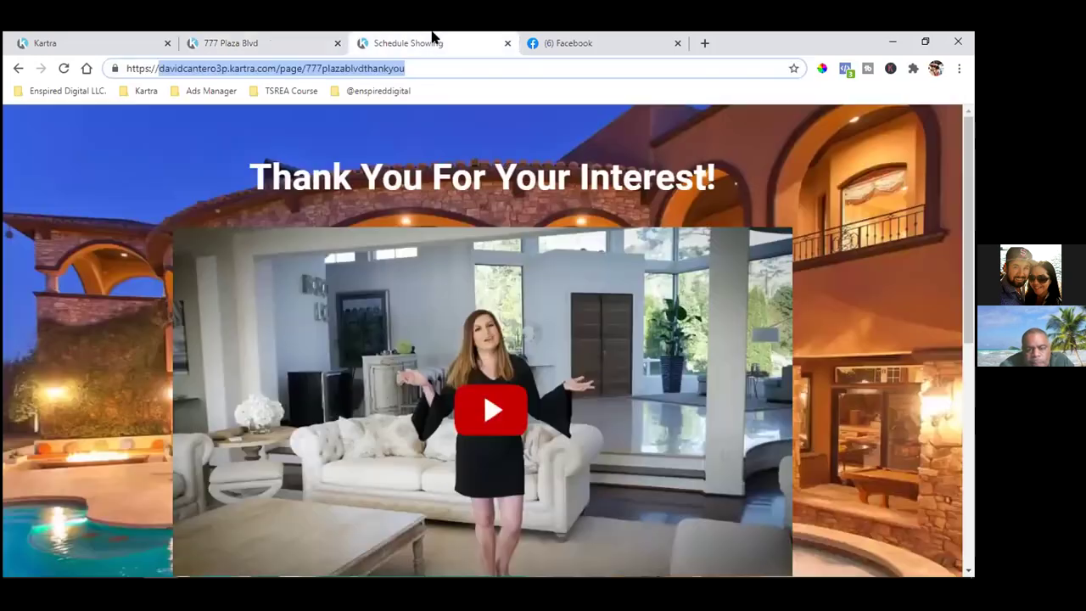
double_click(319, 67)
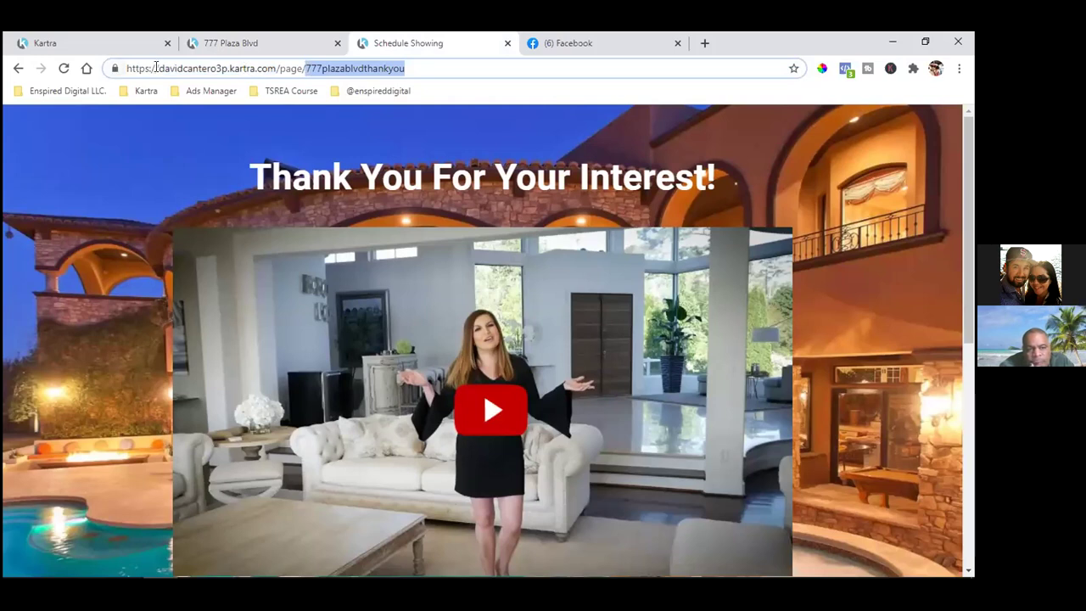
left_click_drag(157, 67, 449, 67)
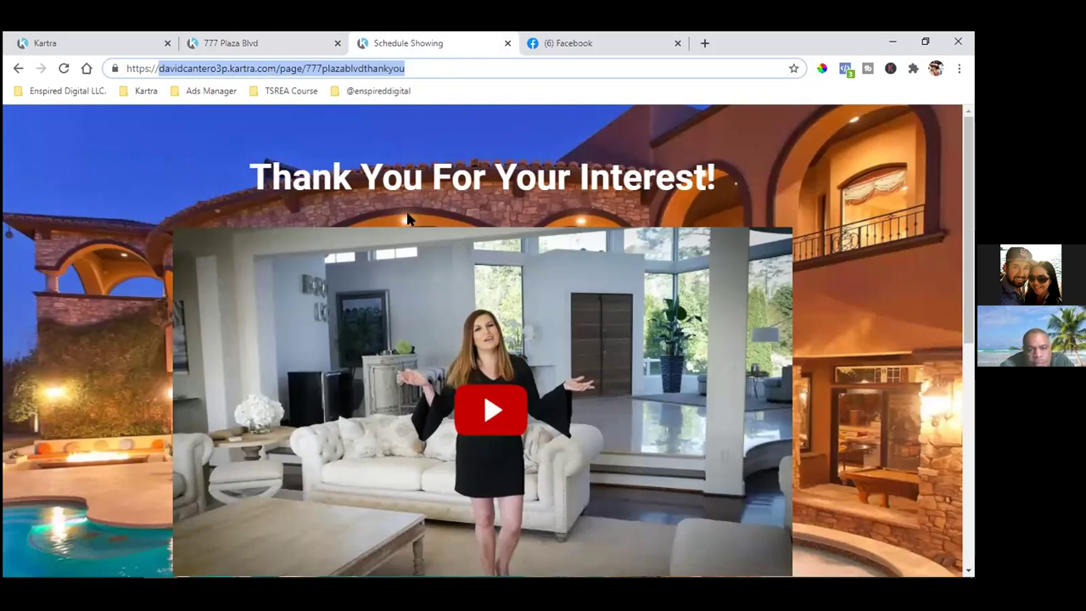
left_click(704, 42)
Open the Enspired Digital Strategy Call booking page from the bookmarks and select its address
left_click(68, 91)
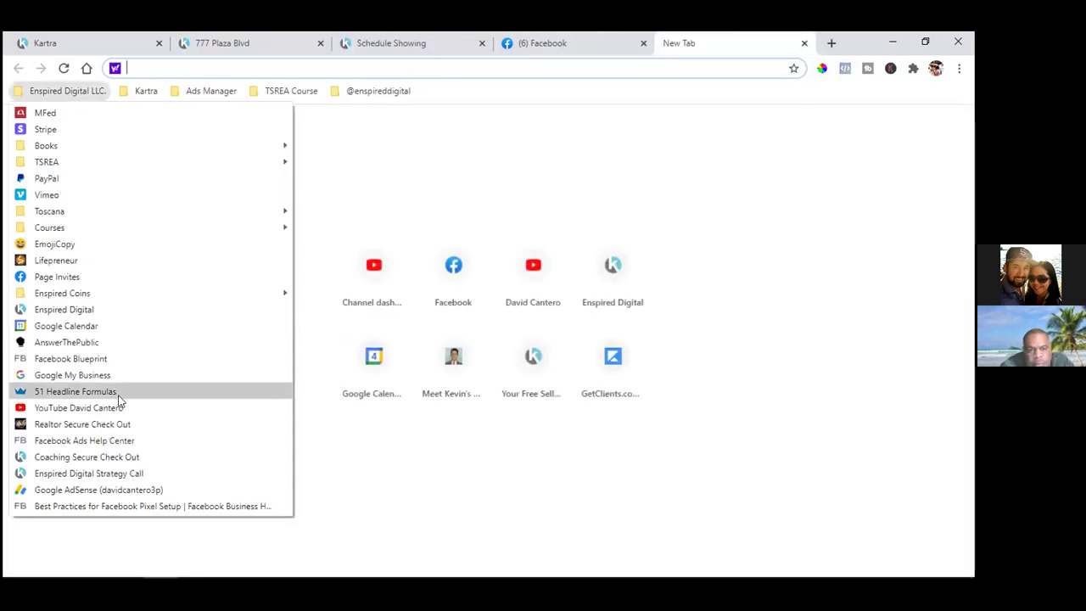
left_click(104, 473)
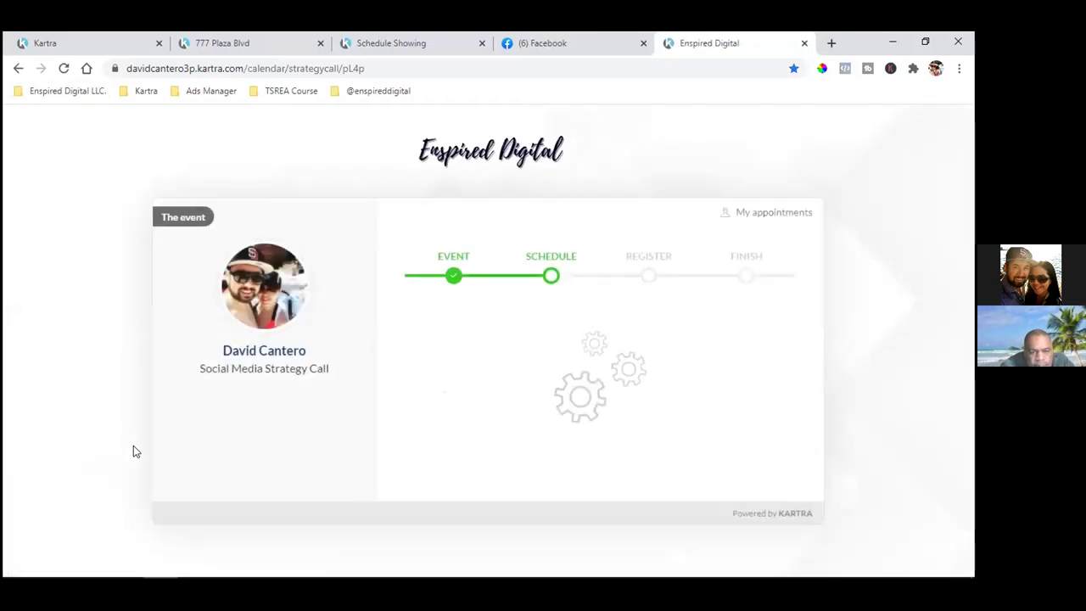
scroll(133, 452, "down", 1)
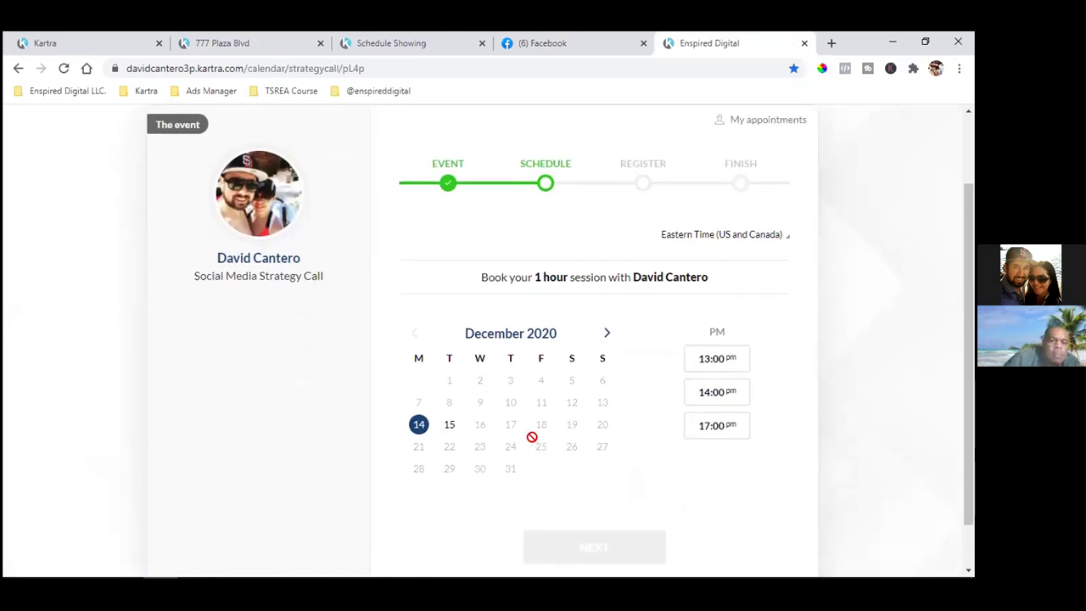
left_click(585, 40)
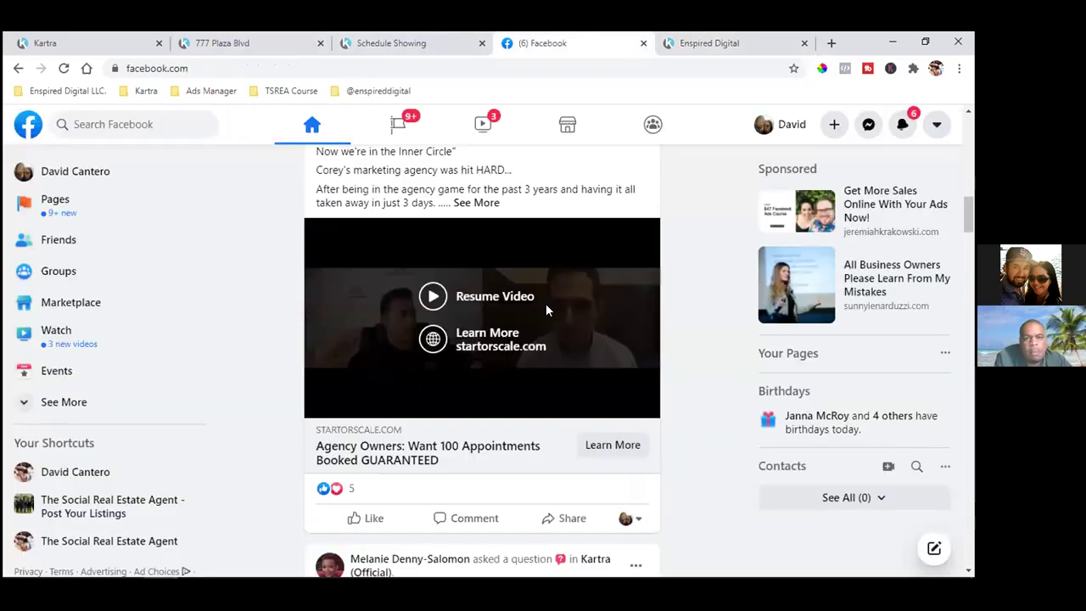
left_click(721, 42)
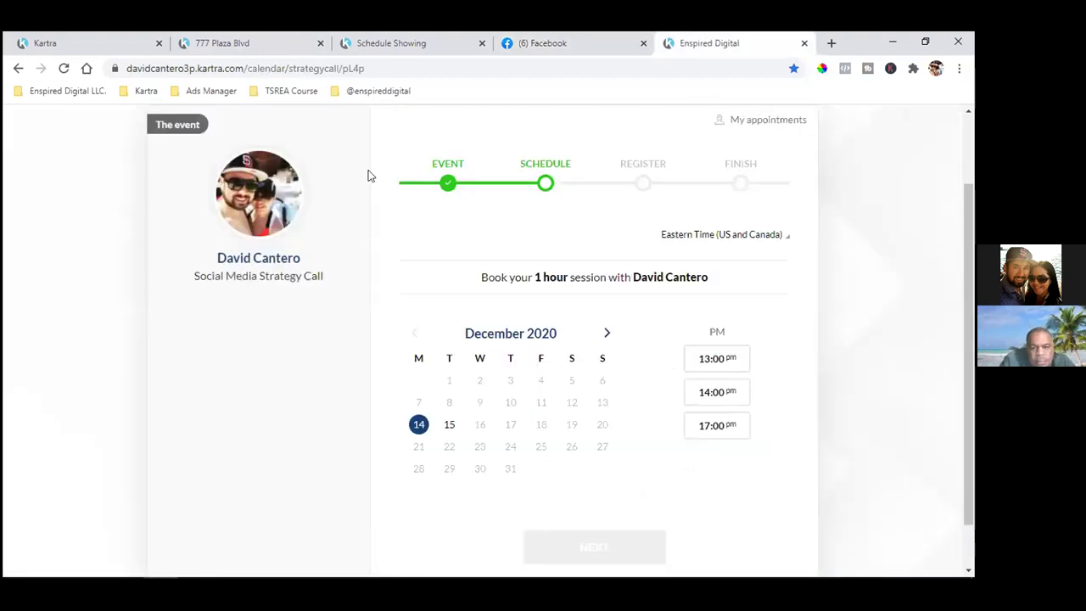
triple_click(312, 68)
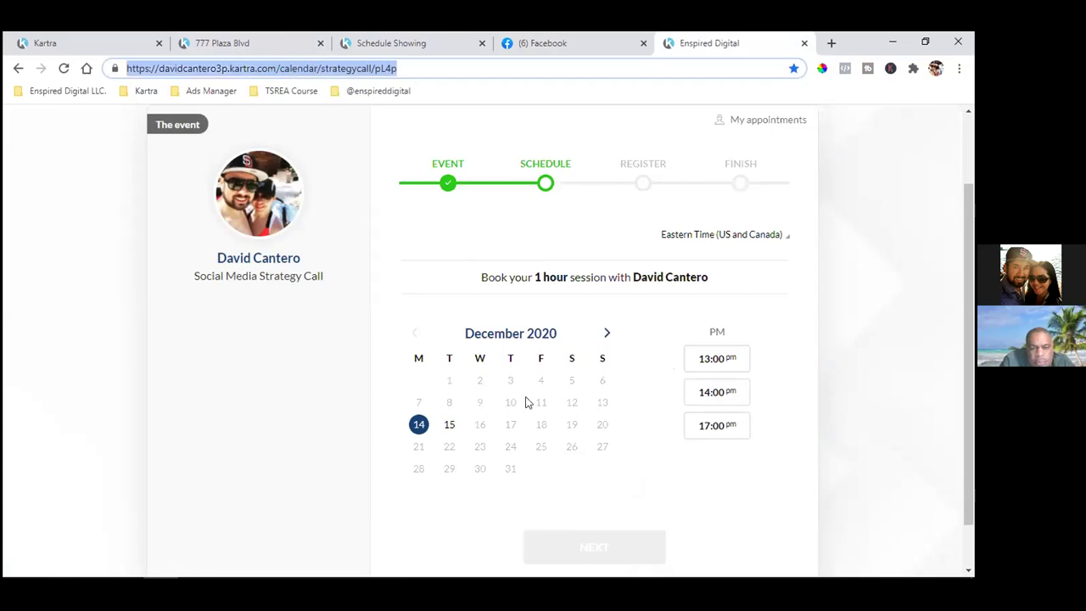
Book the call for December 15 at 16:00, submit the registration form and confirm
left_click(450, 426)
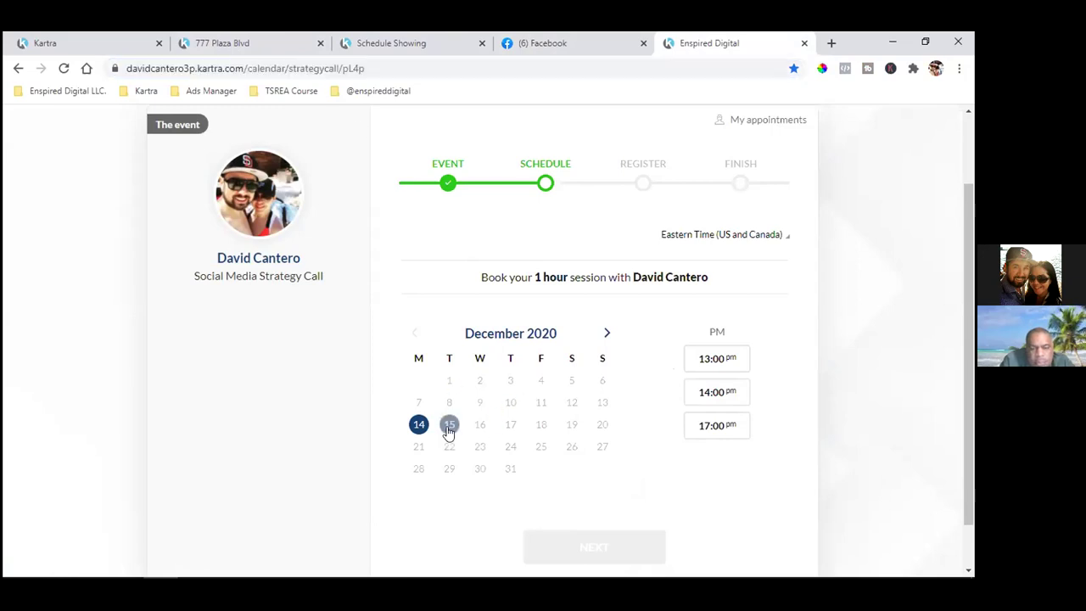
left_click(737, 428)
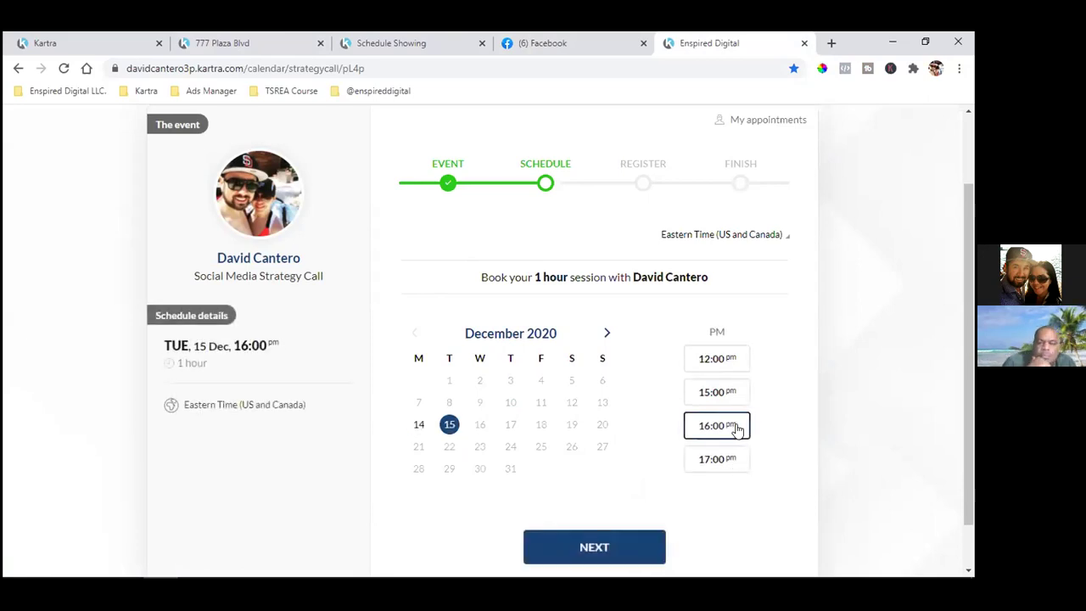
scroll(722, 431, "down", 1)
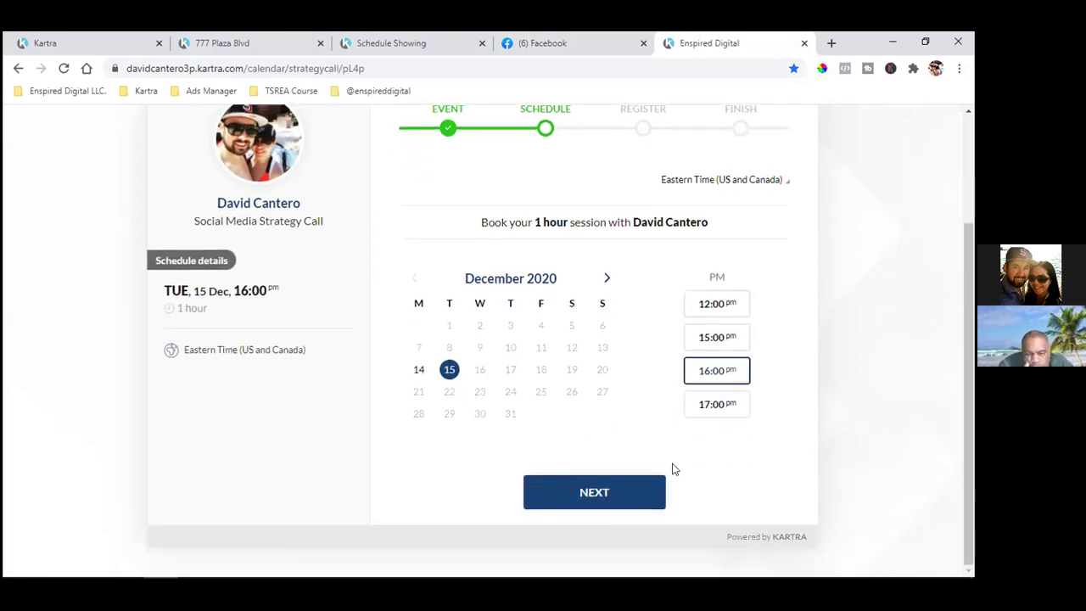
left_click(606, 488)
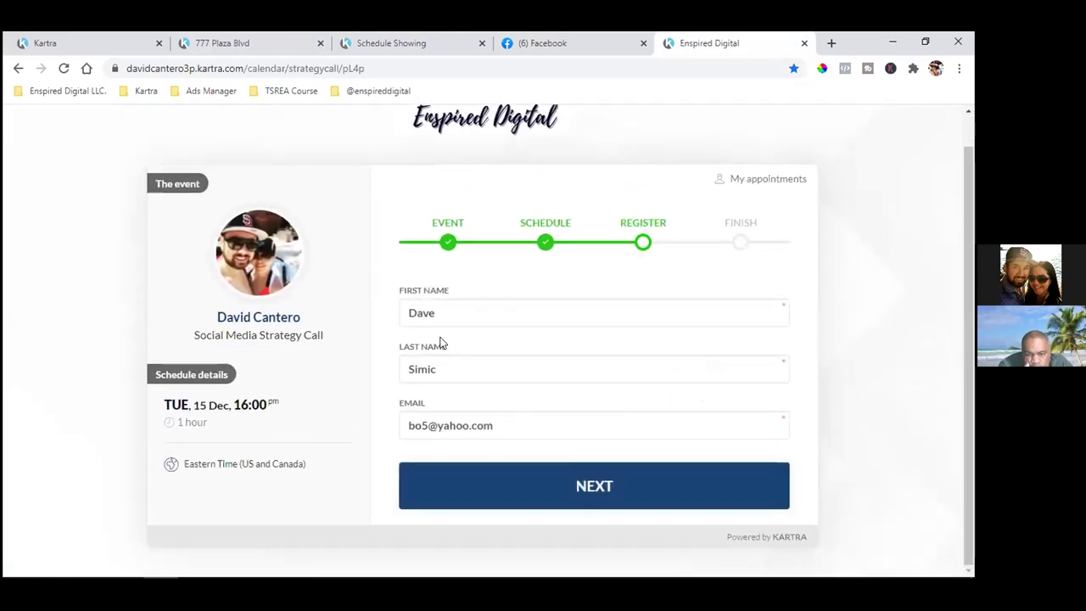
left_click(421, 420)
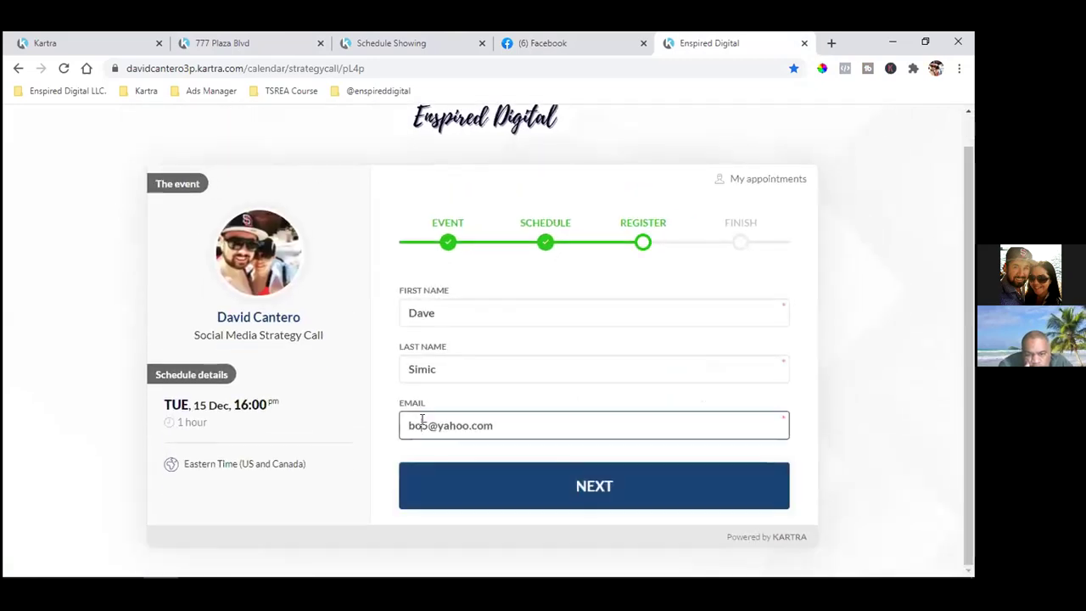
left_click(504, 495)
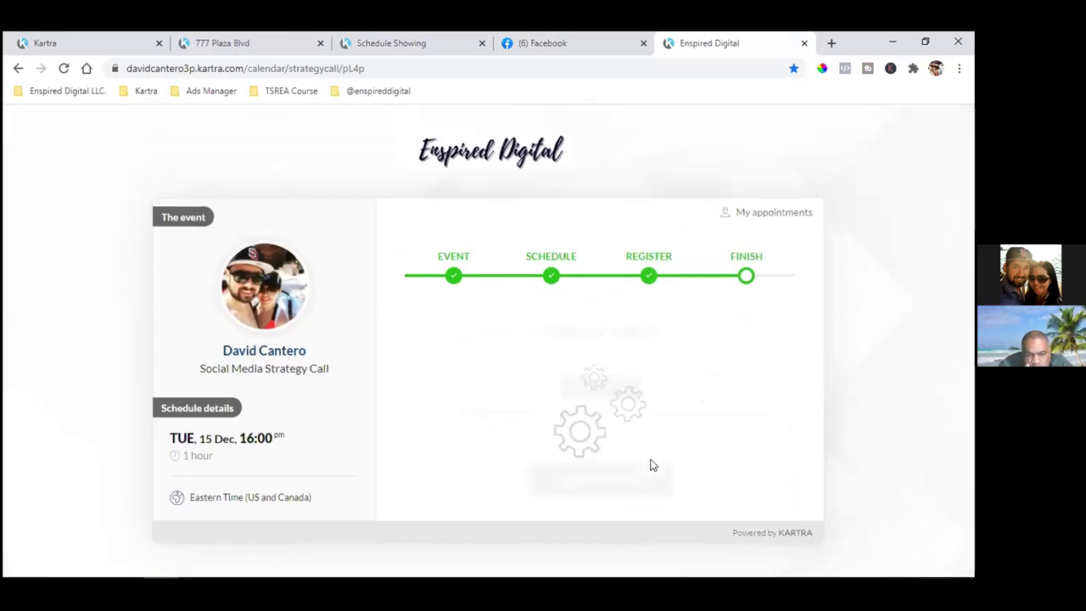
left_click(613, 484)
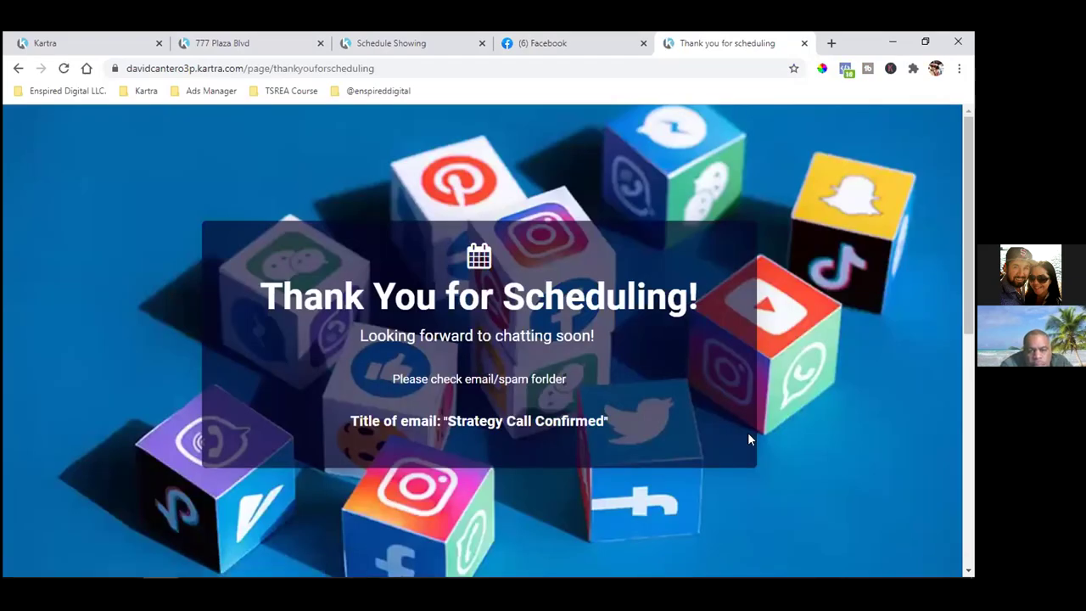
Highlight the Thank You for Scheduling page URL from its domain through to the end
left_click(273, 68)
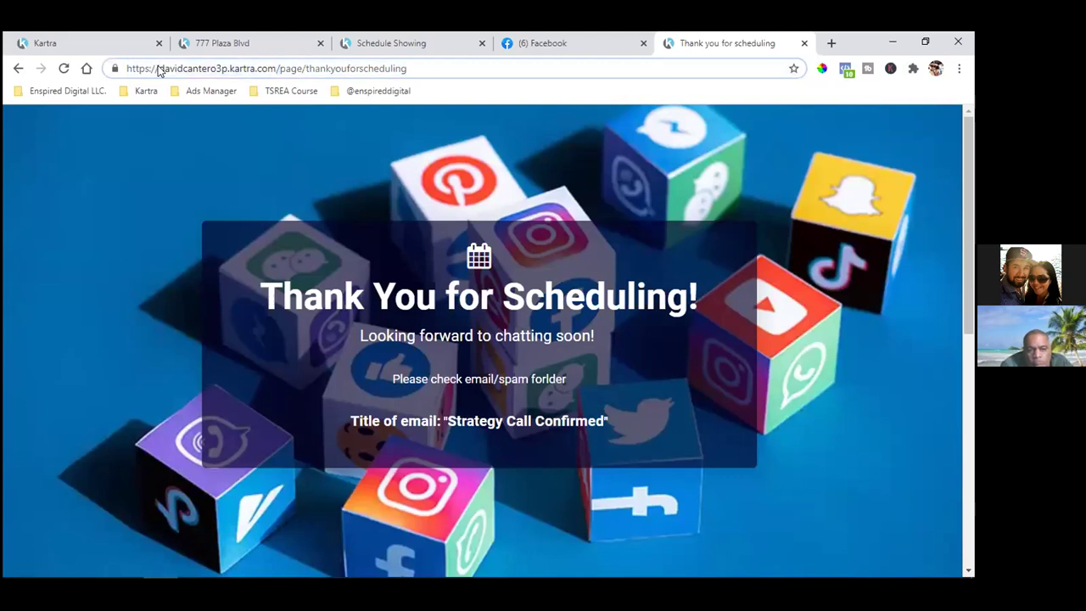
left_click_drag(158, 69, 525, 74)
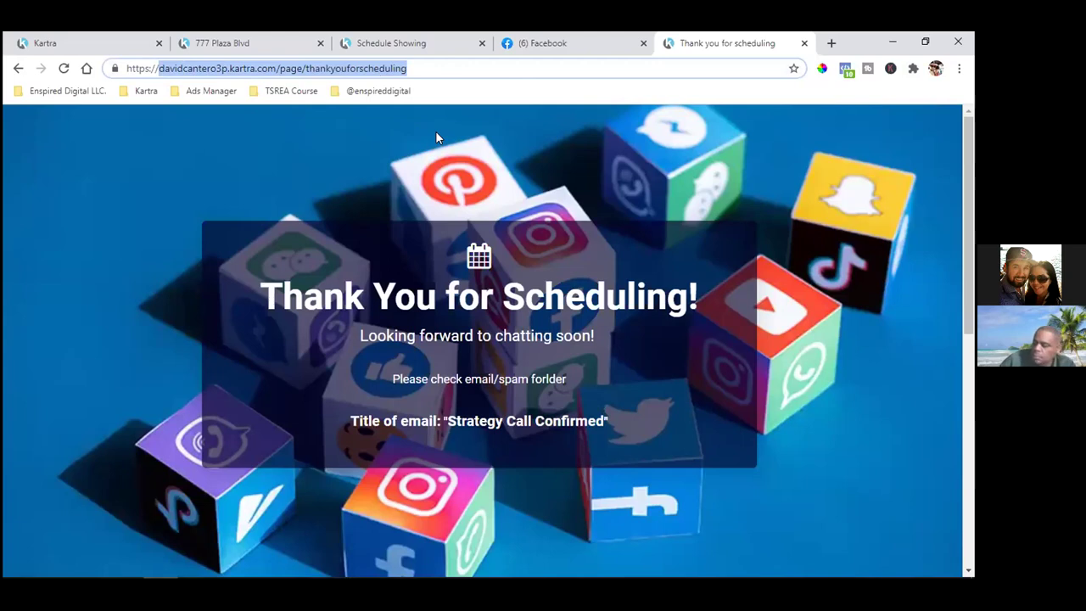
left_click(331, 70)
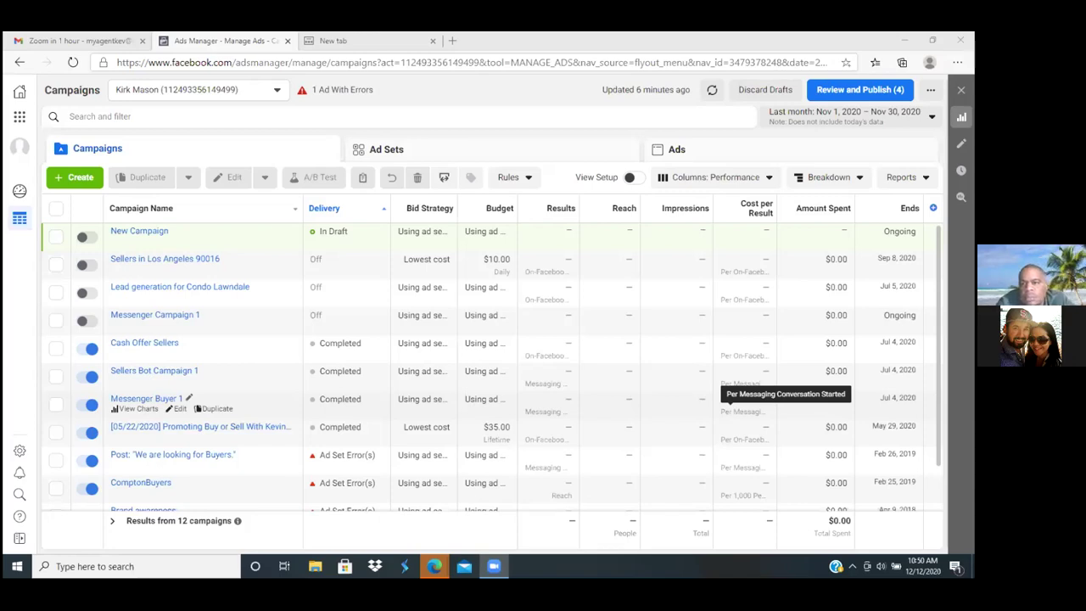
Star the Ads Manager campaigns page, dismiss the Business Tools flyout, and open the '...' options
left_click(846, 63)
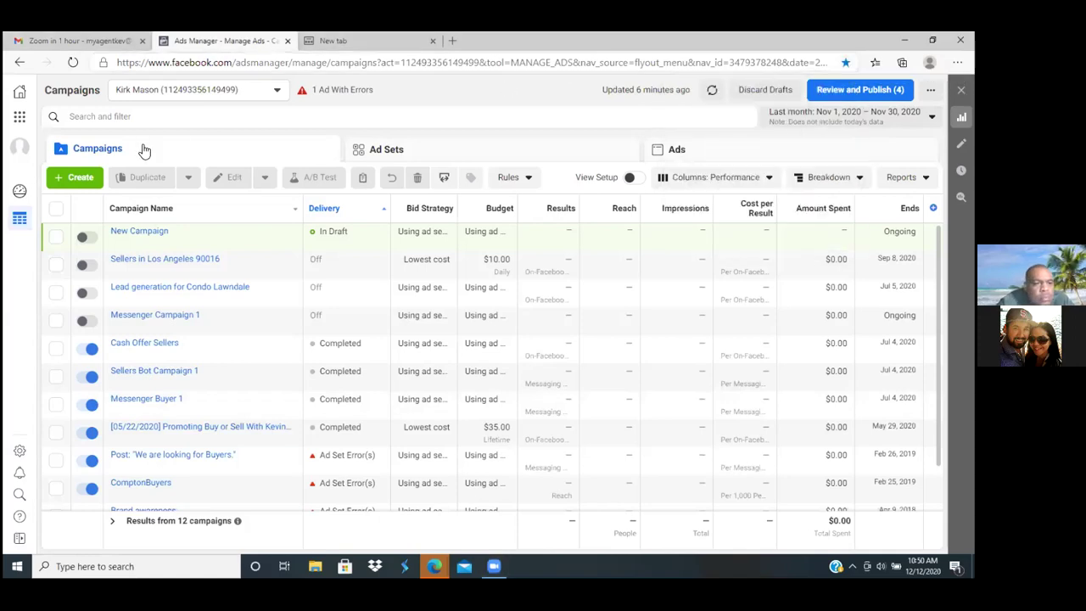
left_click(19, 117)
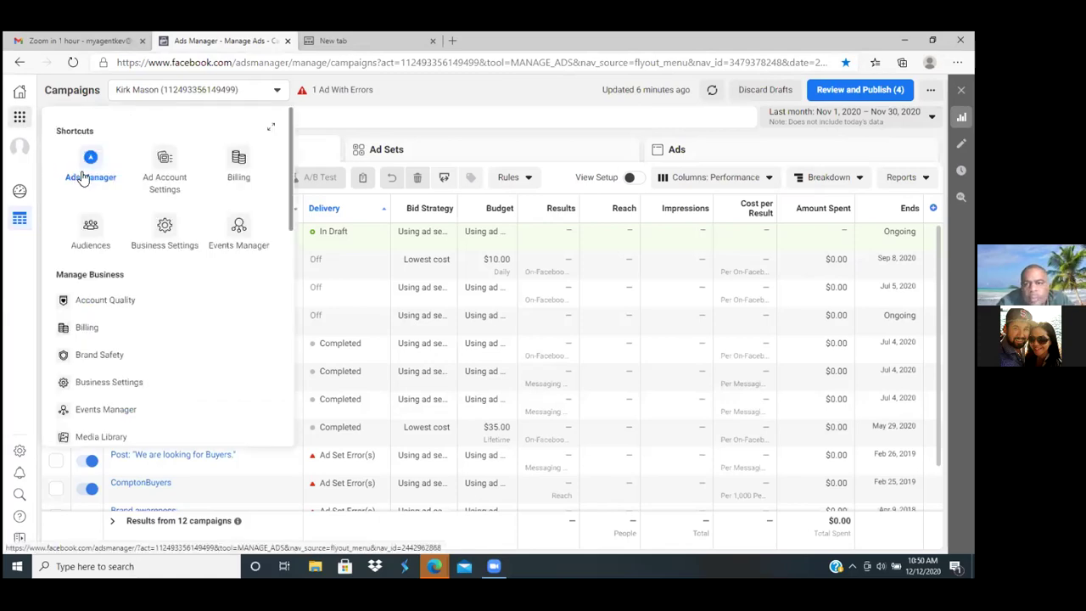
left_click(113, 170)
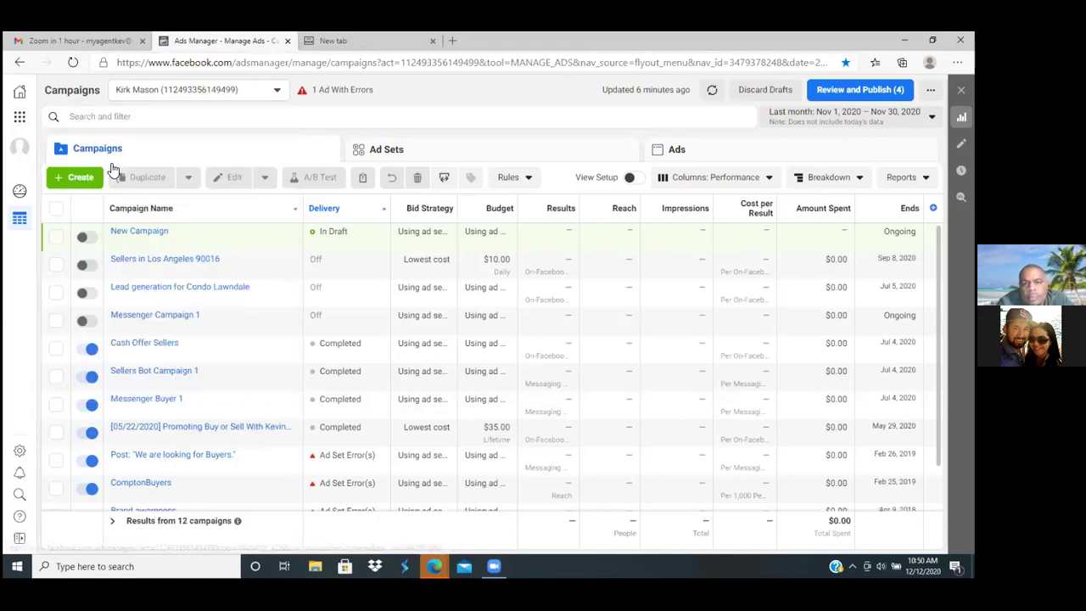
left_click(931, 89)
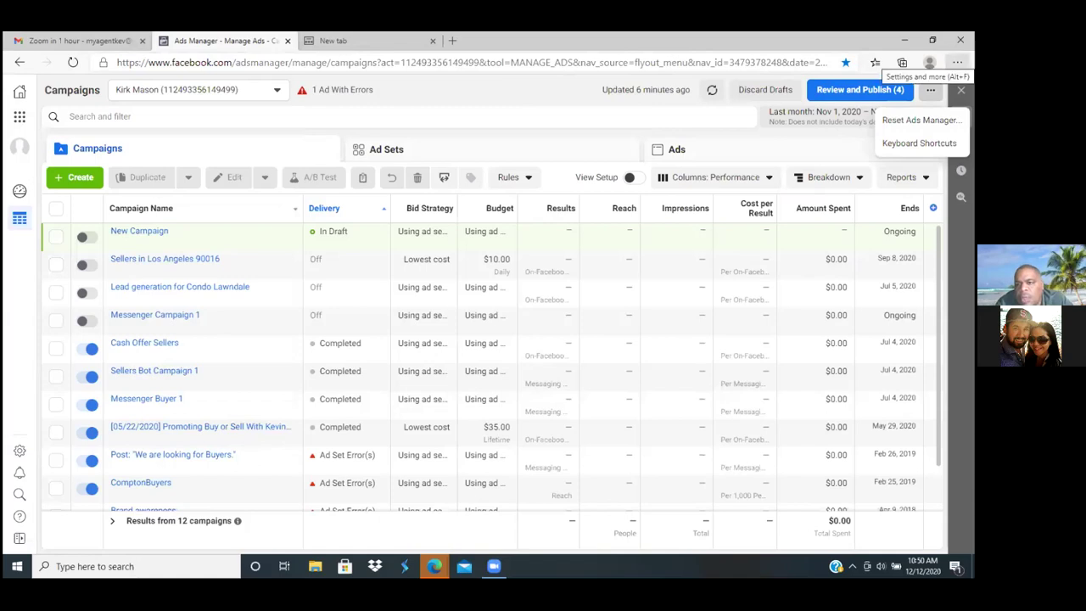
Browse Edge's Favorites submenu looking for the AdsManagerFB folder
left_click(957, 62)
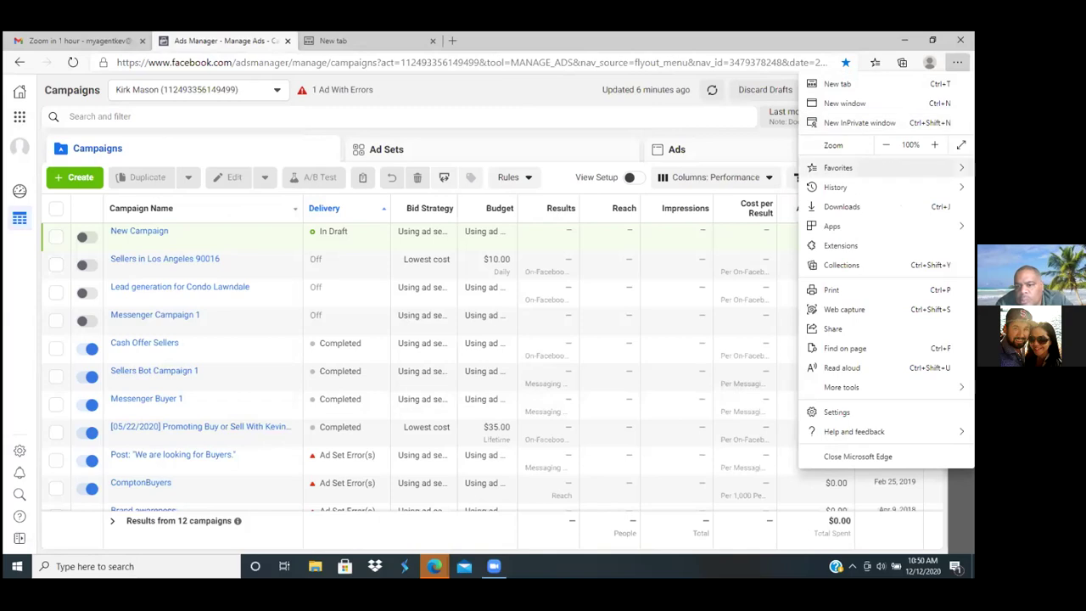
mouse_move(837, 167)
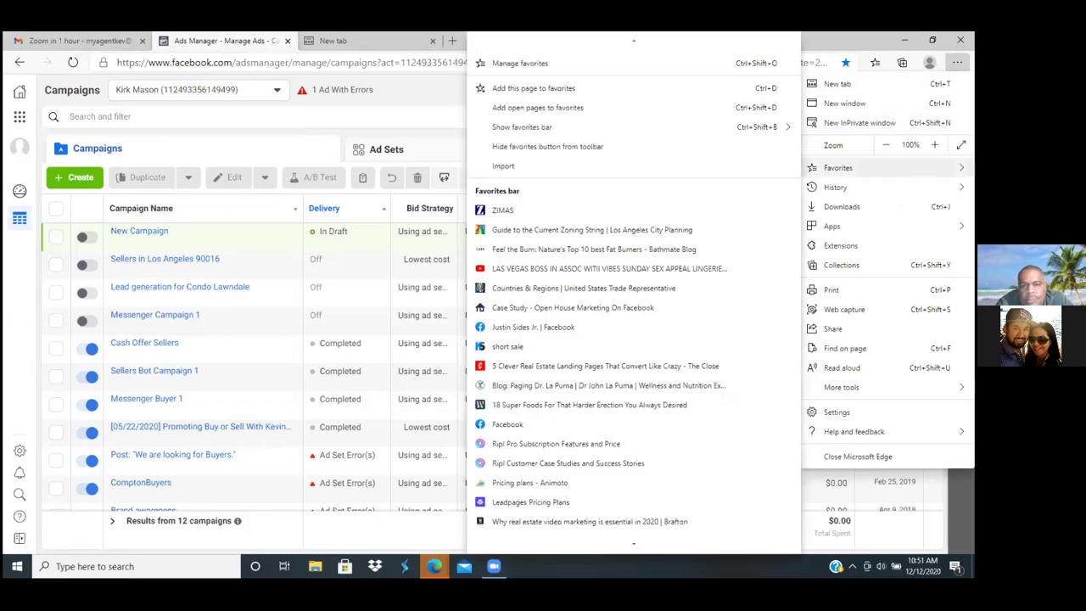
scroll(650, 424, "down", 10)
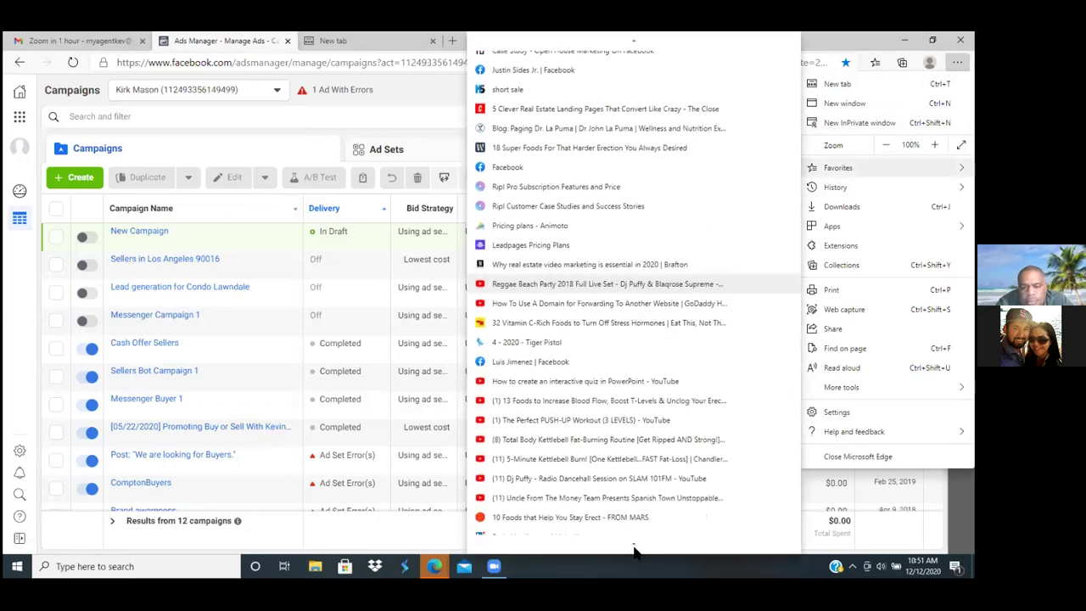
scroll(633, 550, "down", 10)
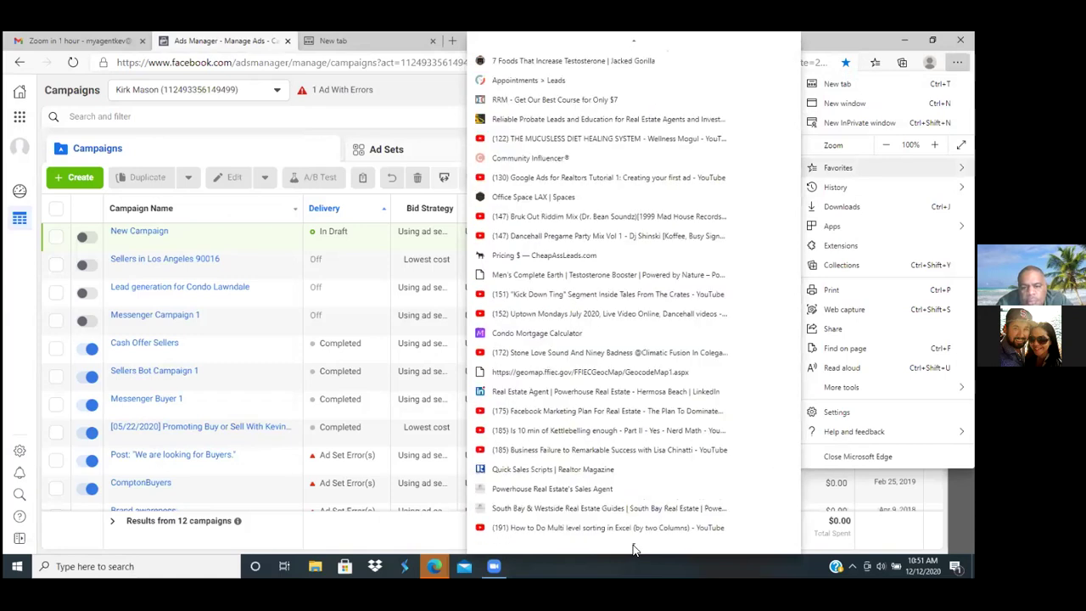
scroll(633, 549, "down", 4)
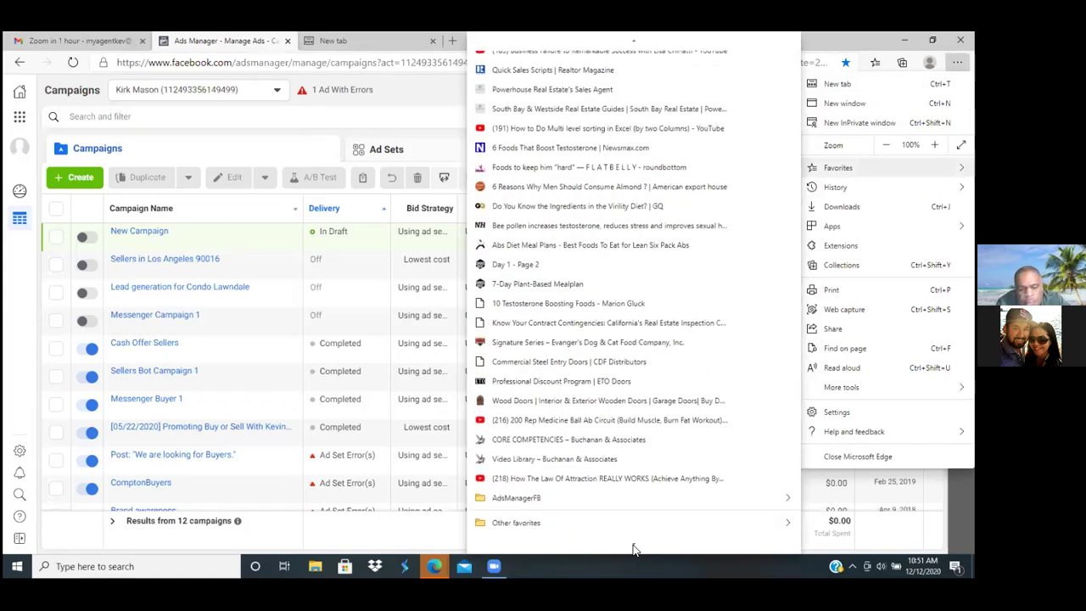
mouse_move(527, 505)
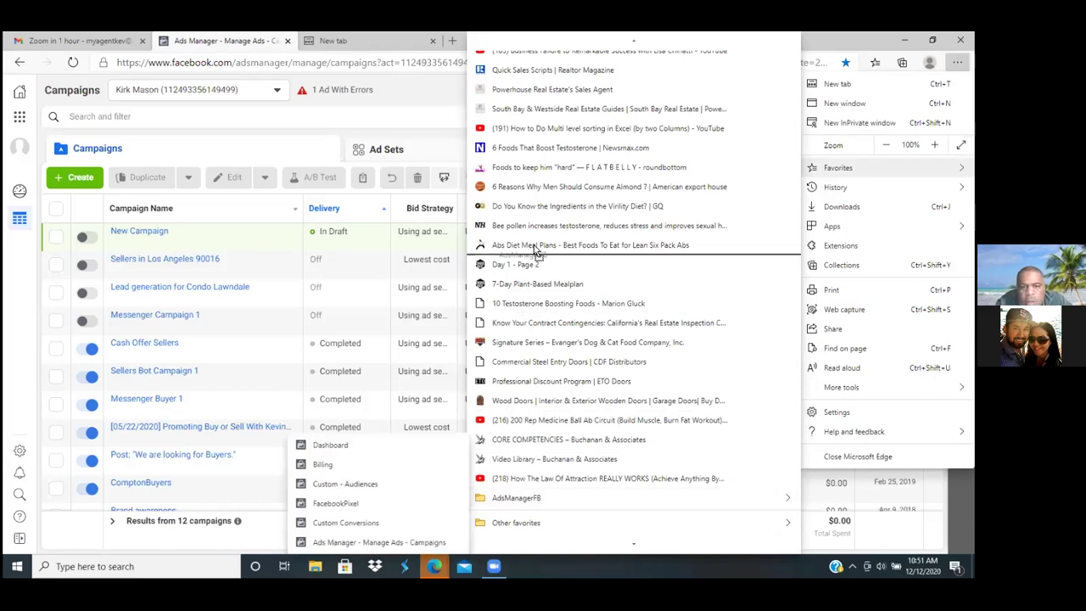
left_click_drag(539, 114, 517, 192)
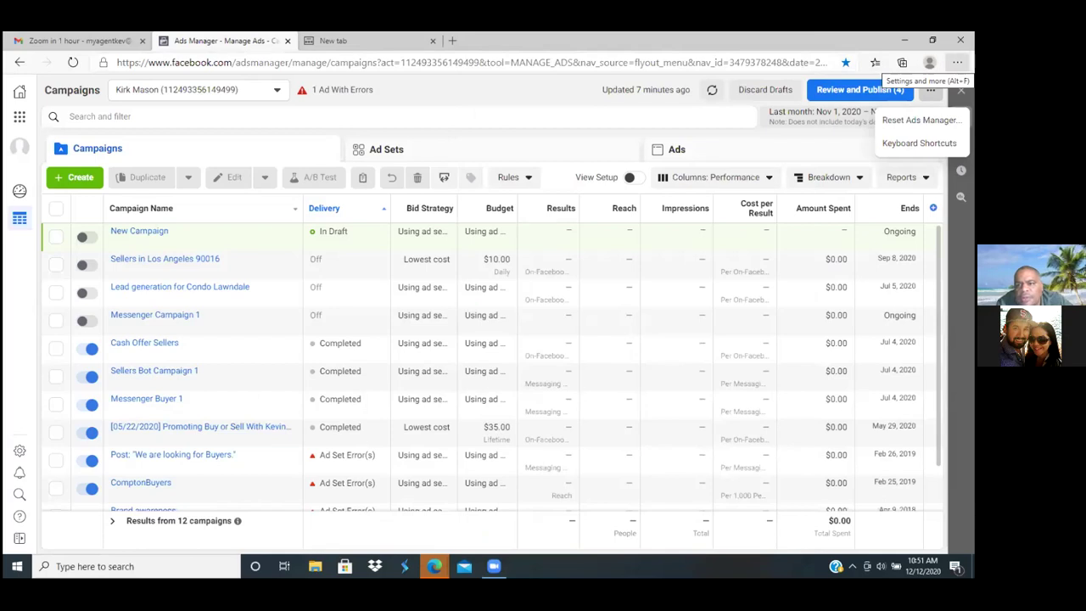
left_click(957, 62)
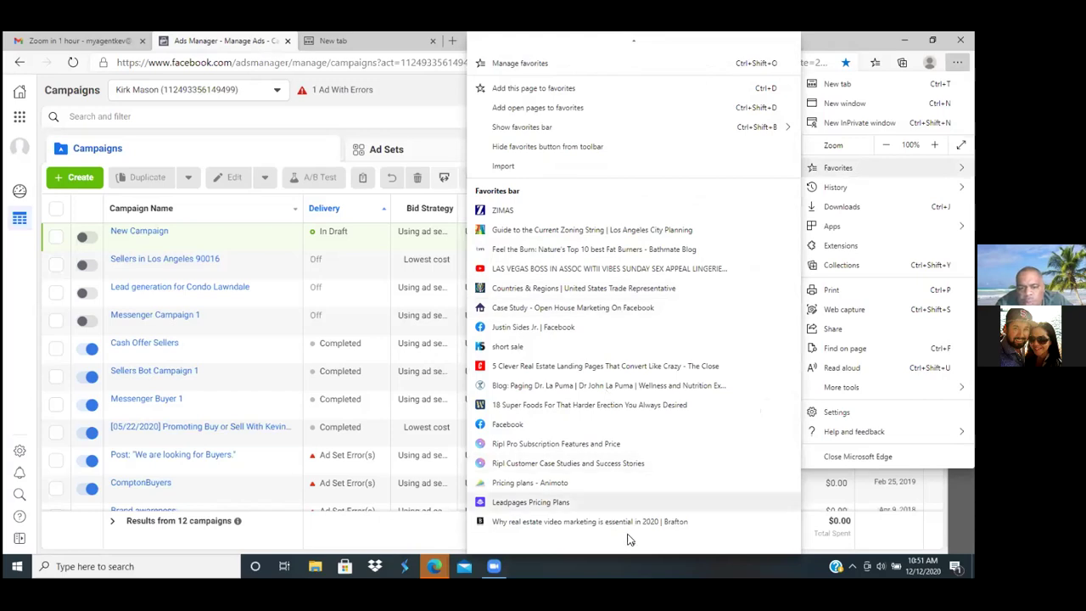
Expand the AdsManagerFB folder at the bottom of the Favorites submenu to show its six bookmarks
mouse_move(634, 543)
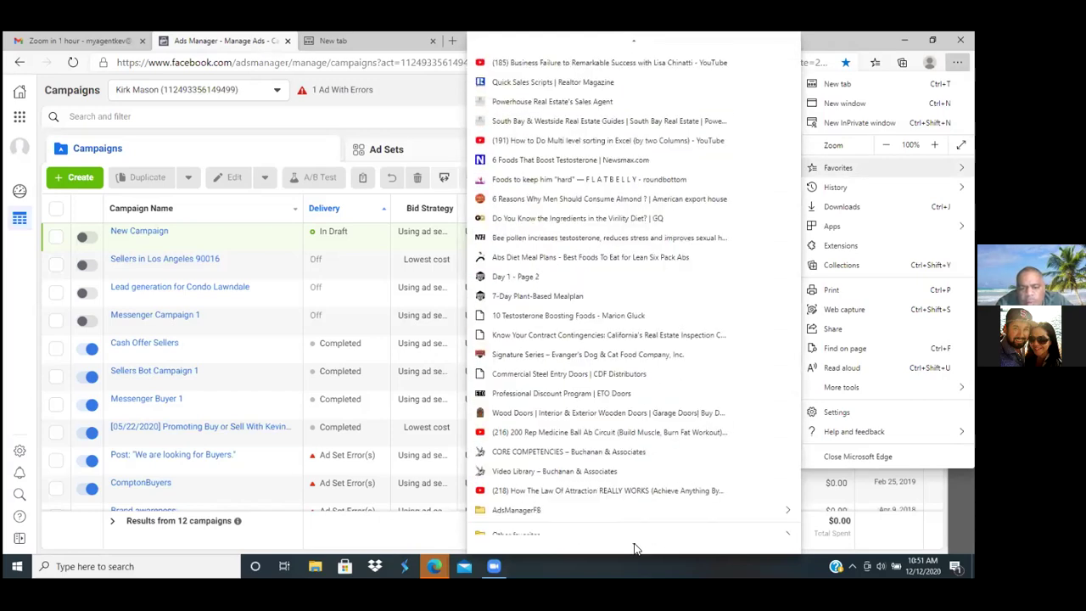
mouse_move(514, 501)
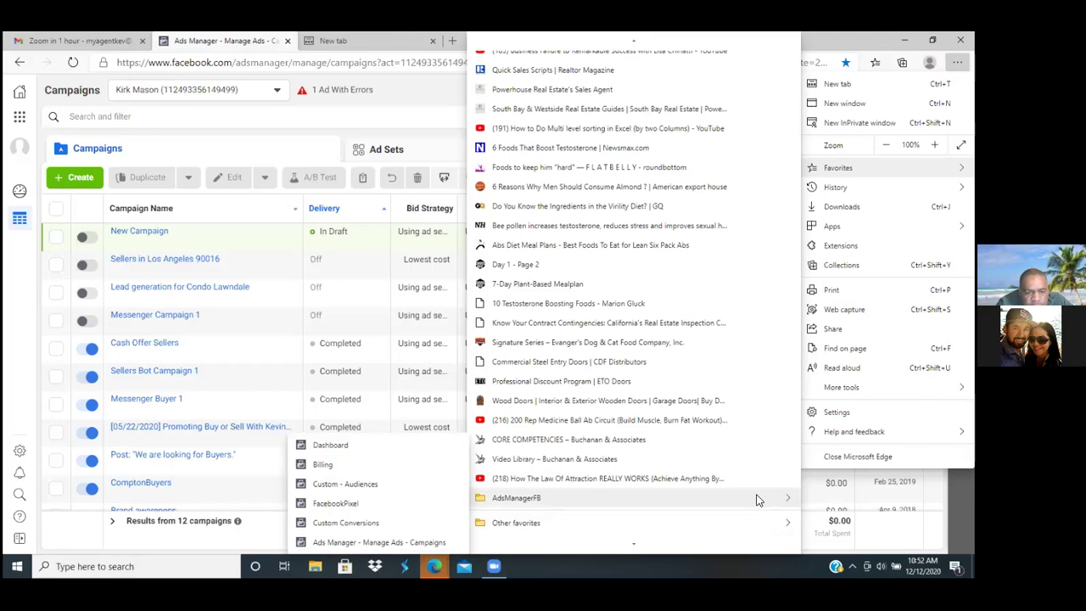
Delete the 'Ads Manager - Manage Ads - Campaigns' favorite from AdsManagerFB and close the menu
right_click(420, 548)
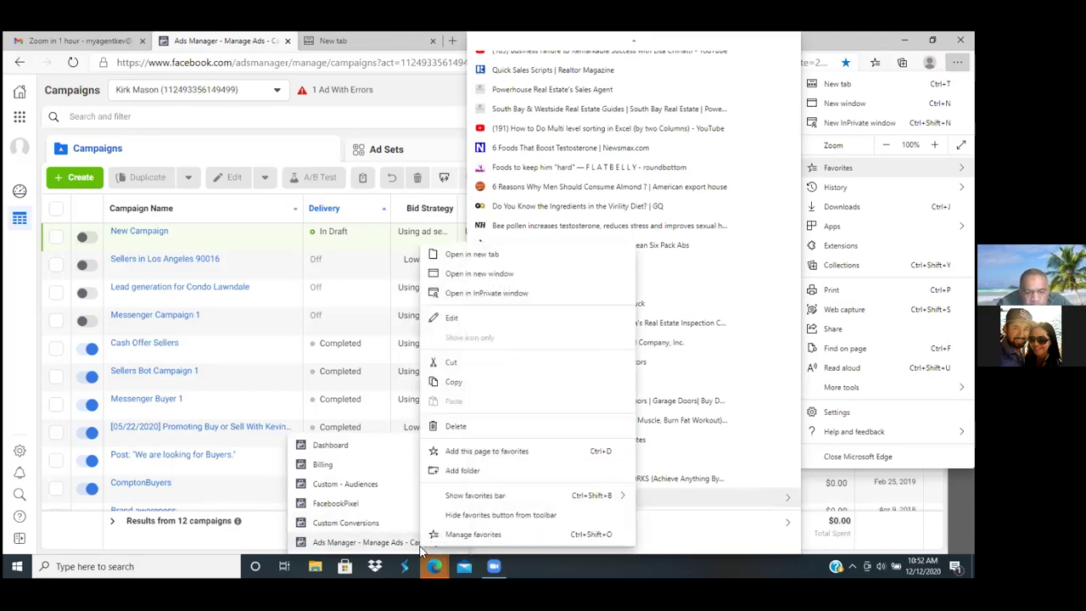
left_click(473, 429)
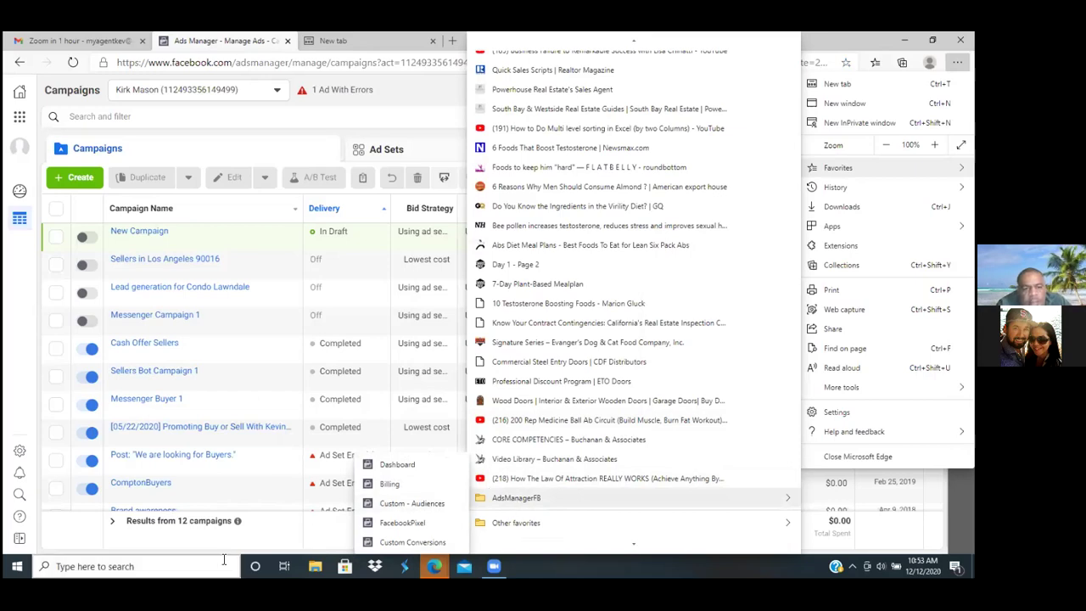
left_click(194, 547)
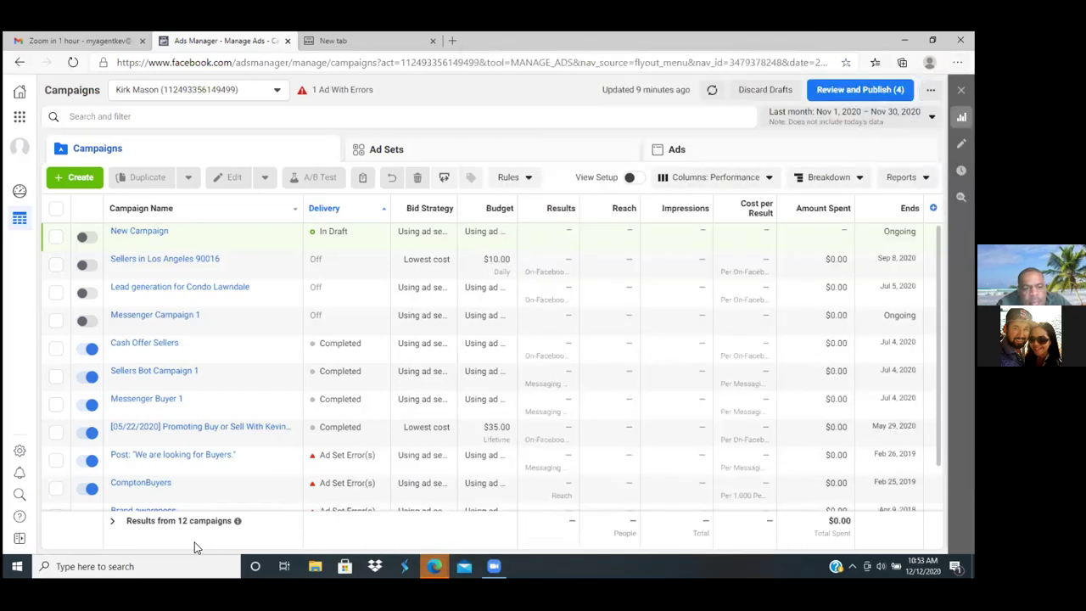
Go to Ad Account Settings from the Business Tools shortcuts in the sidebar
left_click(19, 119)
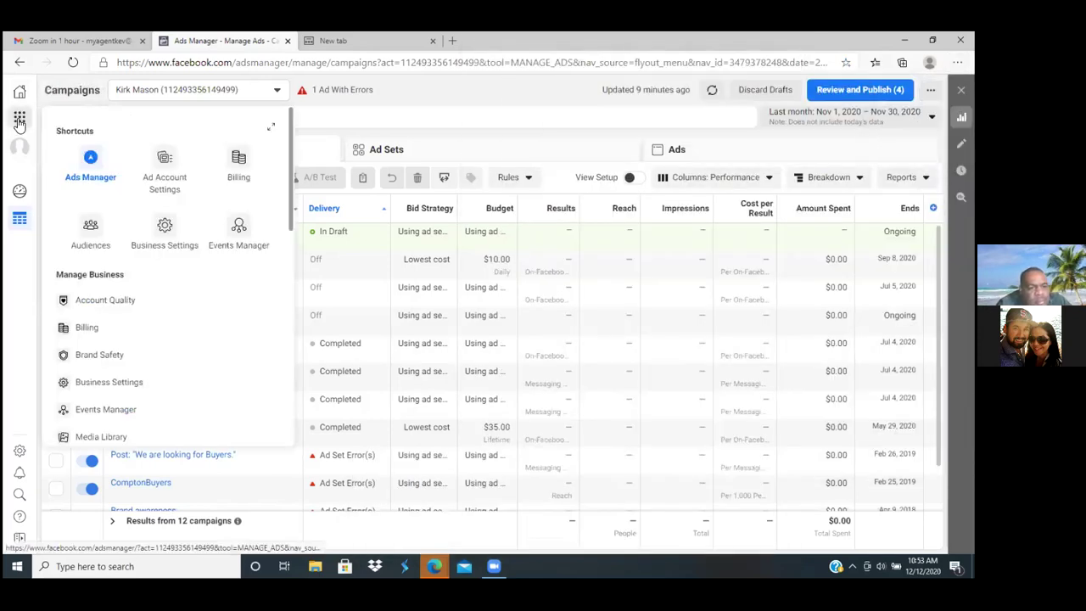
left_click(163, 178)
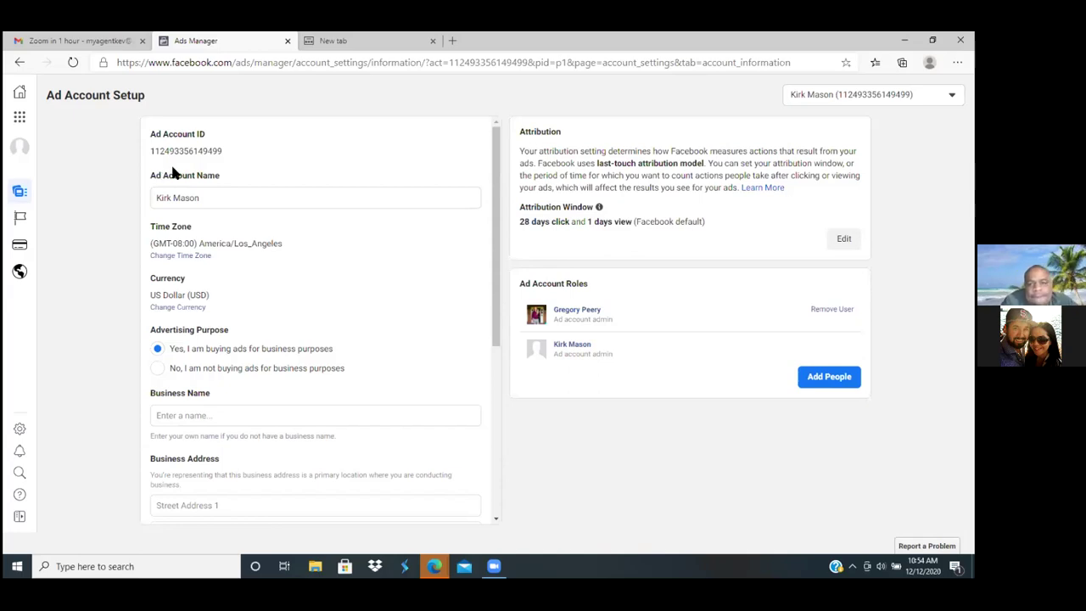
Favorite the Ad Account Setup page, renaming it 'AdAccountID' in the AdsManagerFB folder
left_click(846, 63)
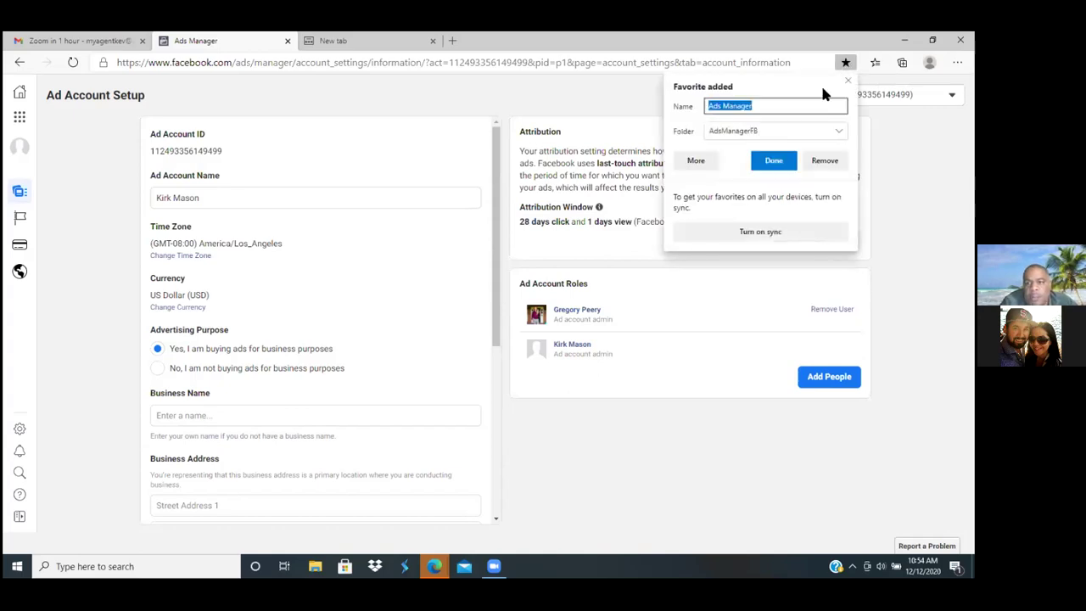
left_click(805, 106)
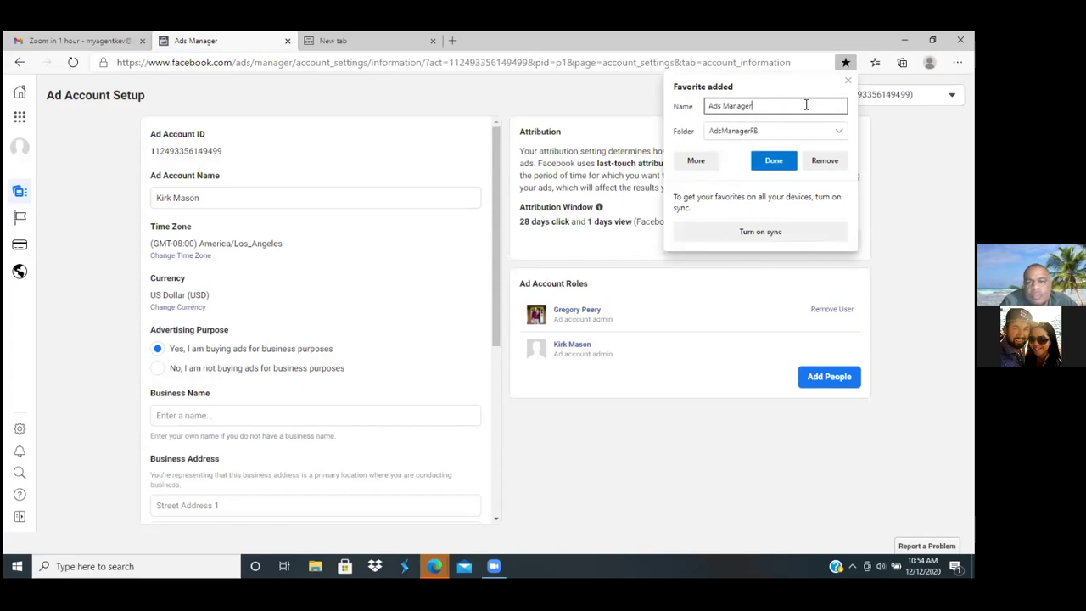
key("BackSpace")
key("BackSpace")
key("BackSpace")
key("BackSpace")
key("BackSpace")
key("BackSpace")
key("BackSpace")
key("BackSpace")
key("BackSpace")
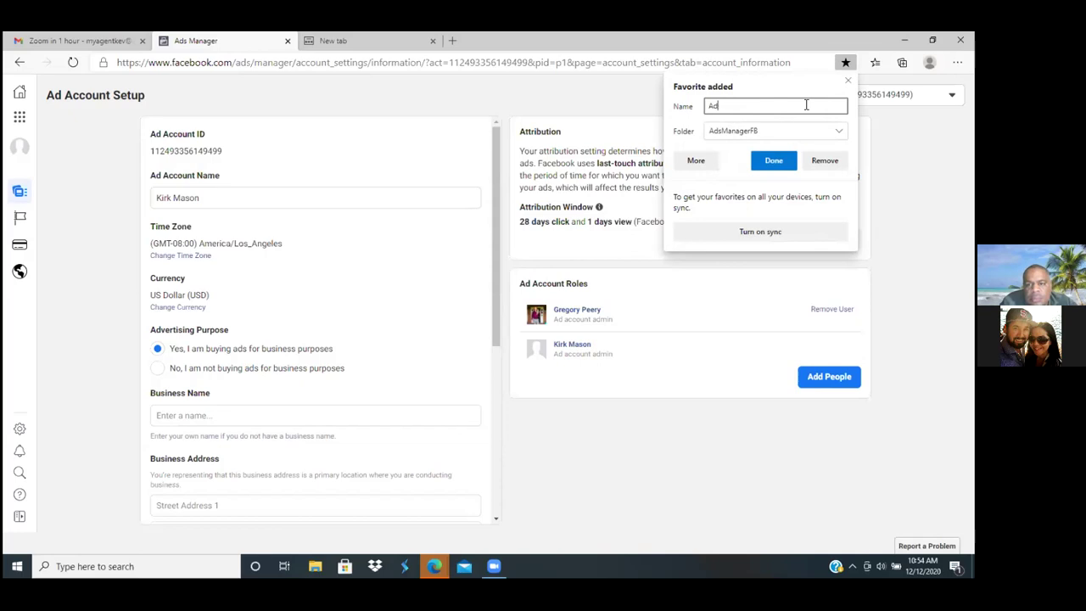
type("Account")
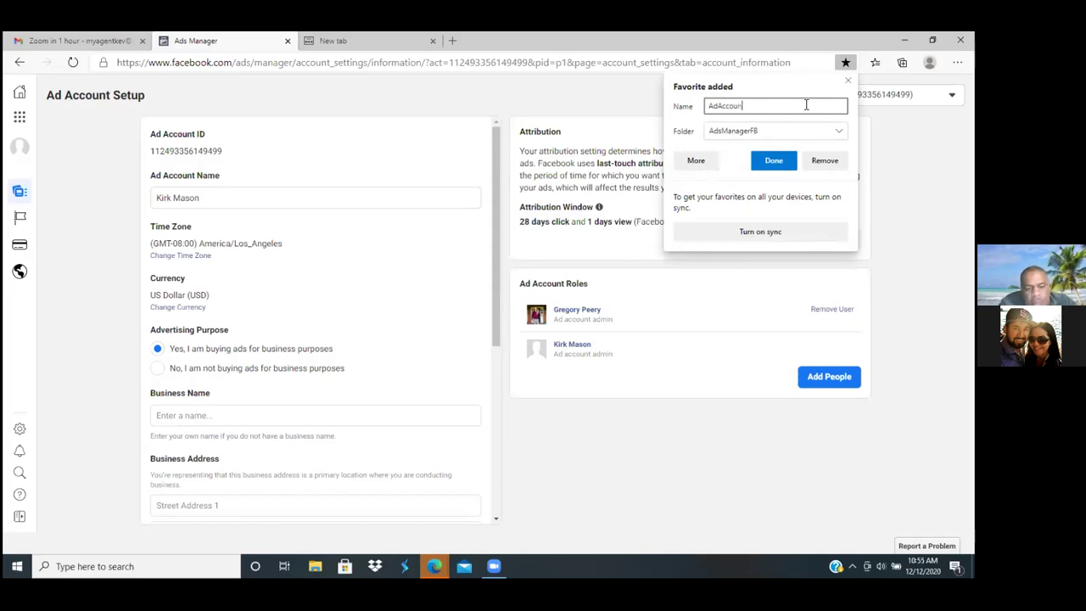
type("ID")
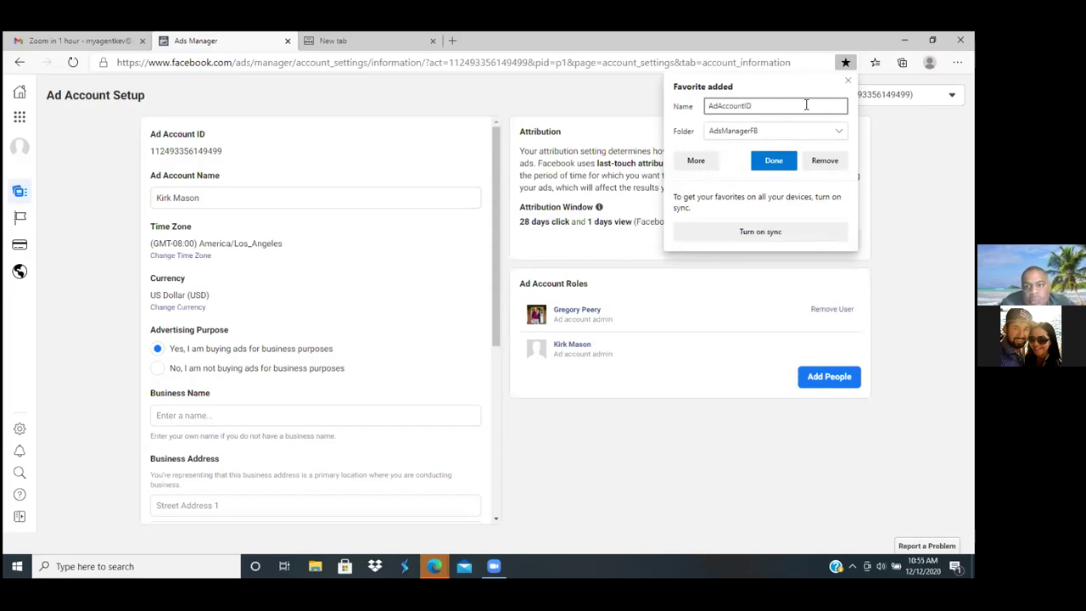
left_click(777, 162)
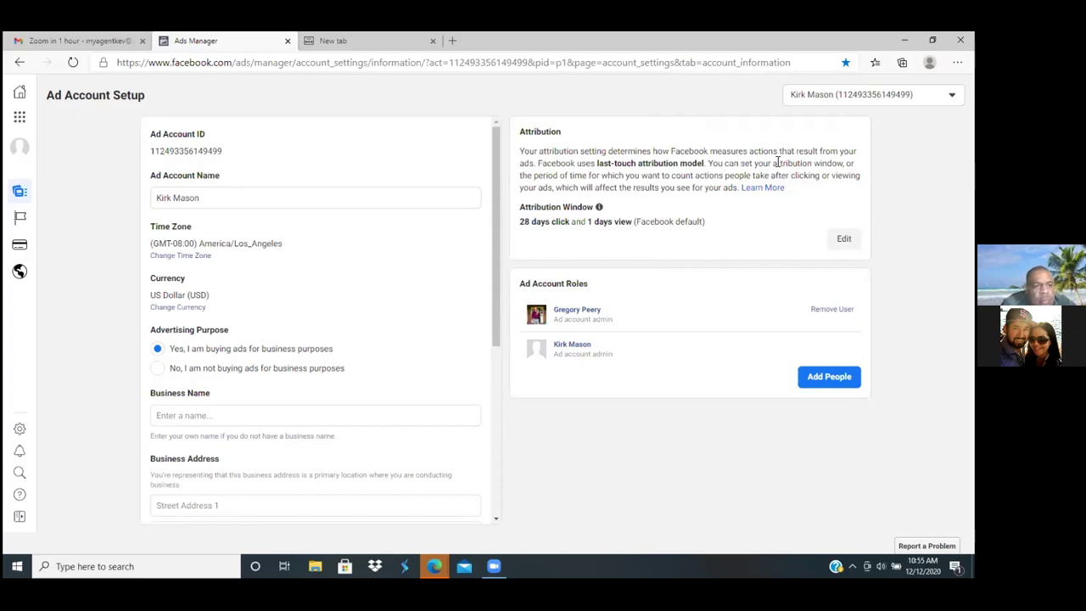
Open Business Settings and view Pages, Instagram Accounts, then the People page
left_click(20, 122)
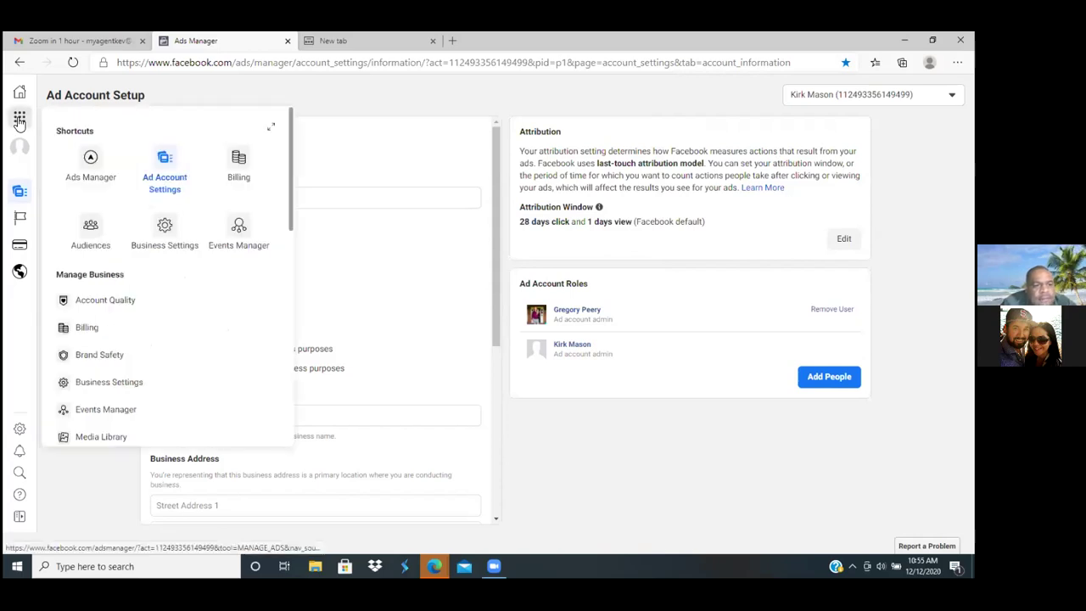
left_click(161, 237)
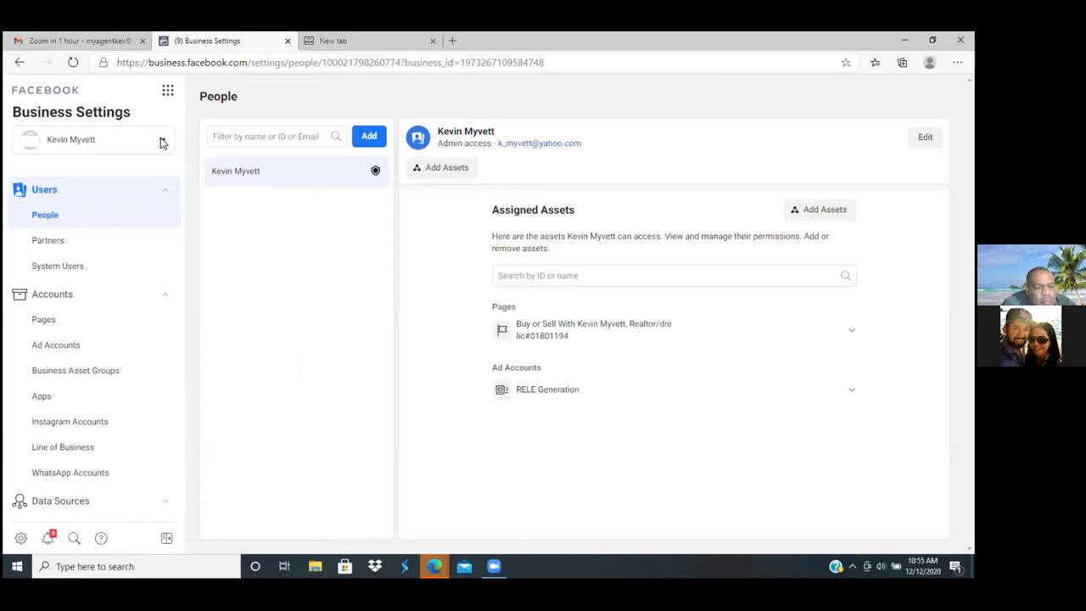
left_click(43, 321)
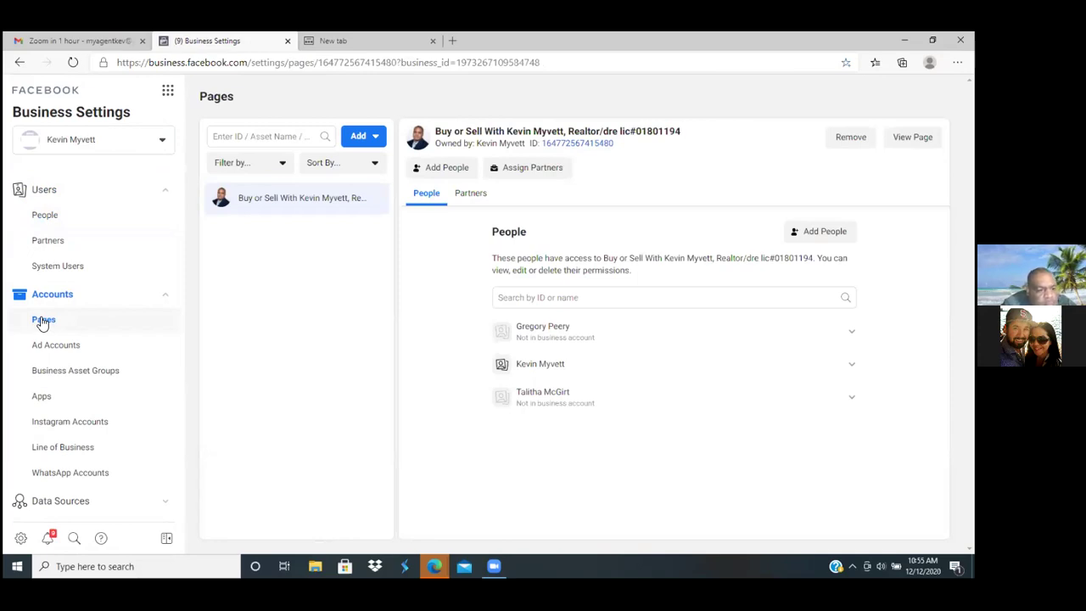
left_click(54, 423)
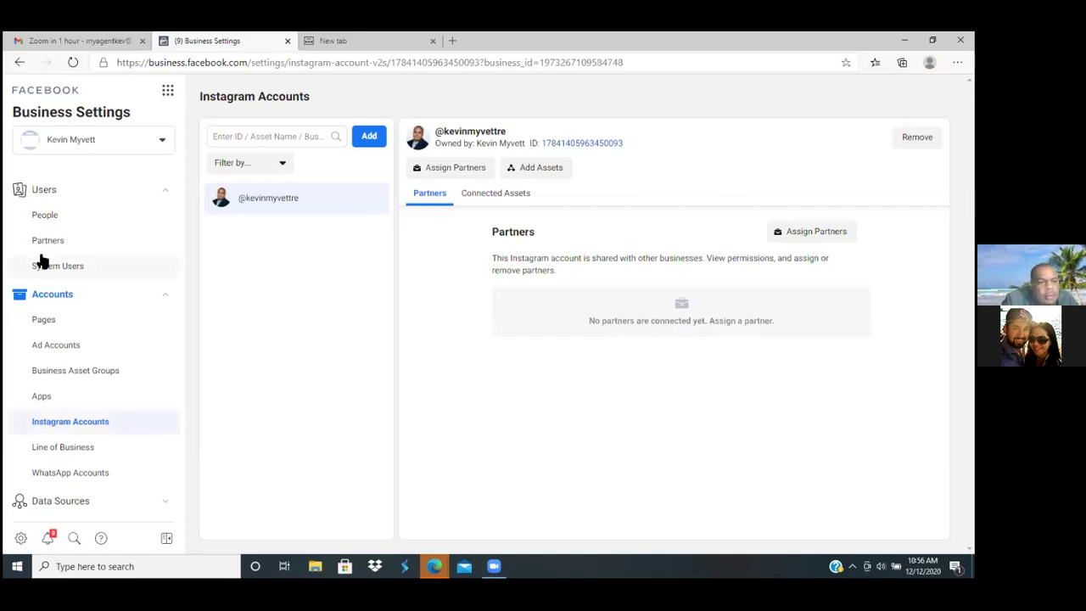
left_click(43, 217)
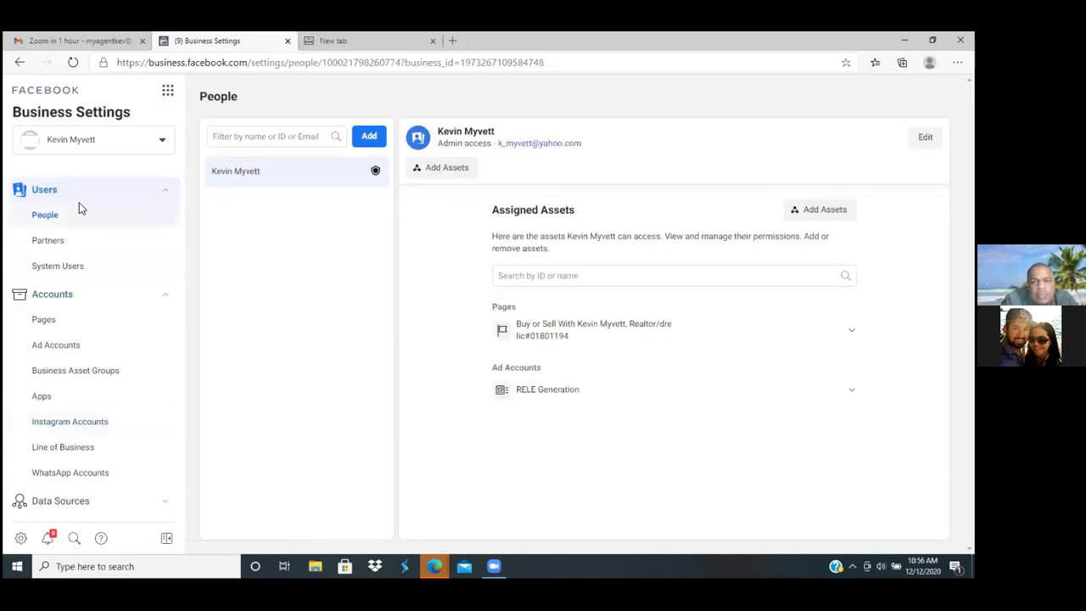
Star the People page, remove the '(9) ' prefix to name it 'Business Settings', and save
left_click(845, 62)
left_click(822, 106)
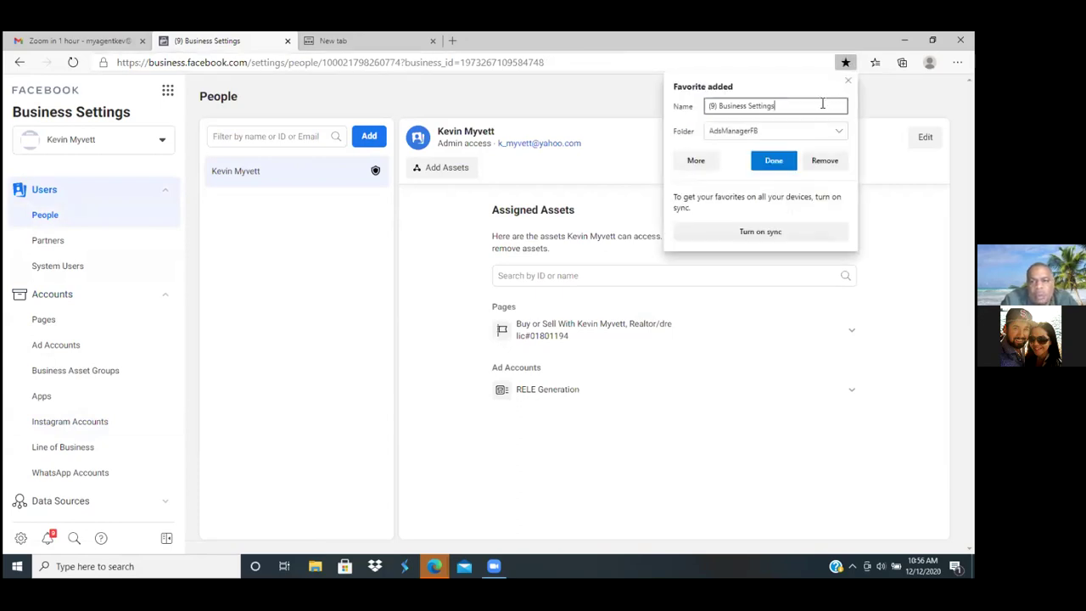
left_click(718, 107)
key("BackSpace")
key("BackSpace")
key("BackSpace")
key("BackSpace")
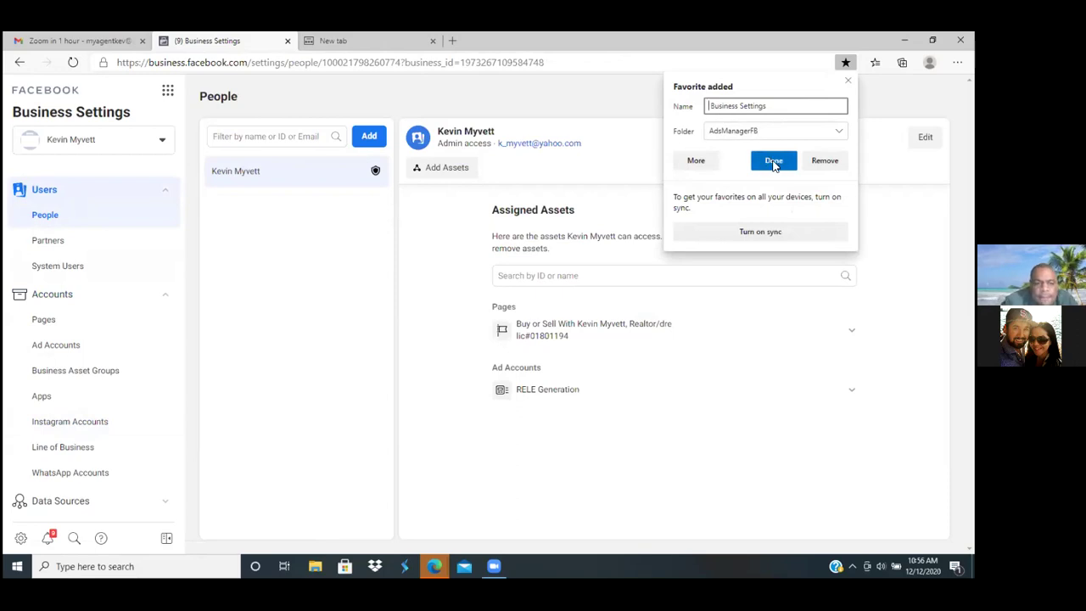
left_click(774, 163)
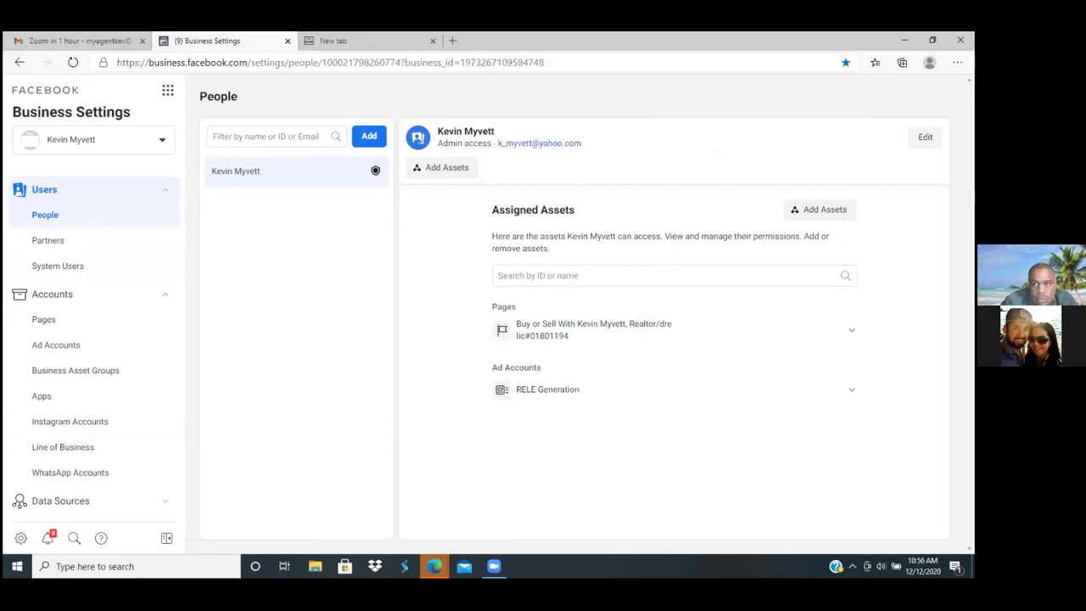
left_click(957, 62)
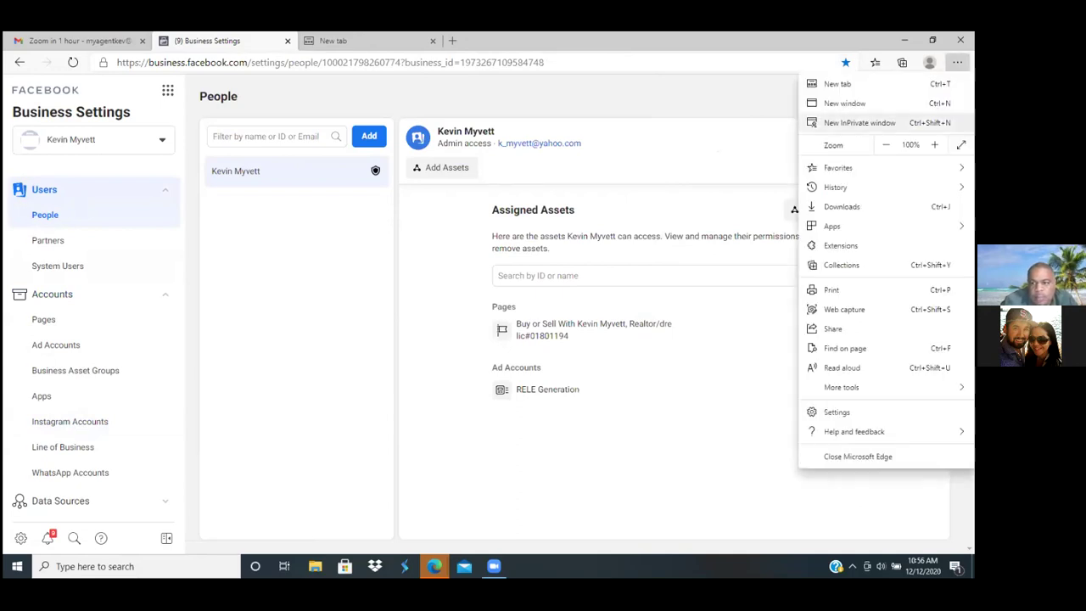
mouse_move(837, 167)
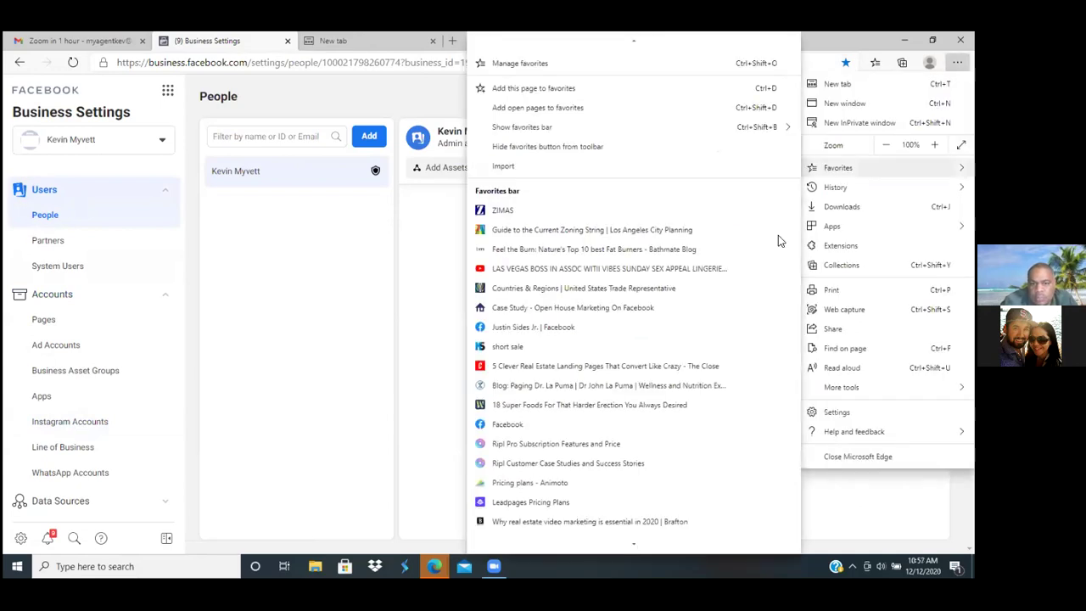
mouse_move(635, 546)
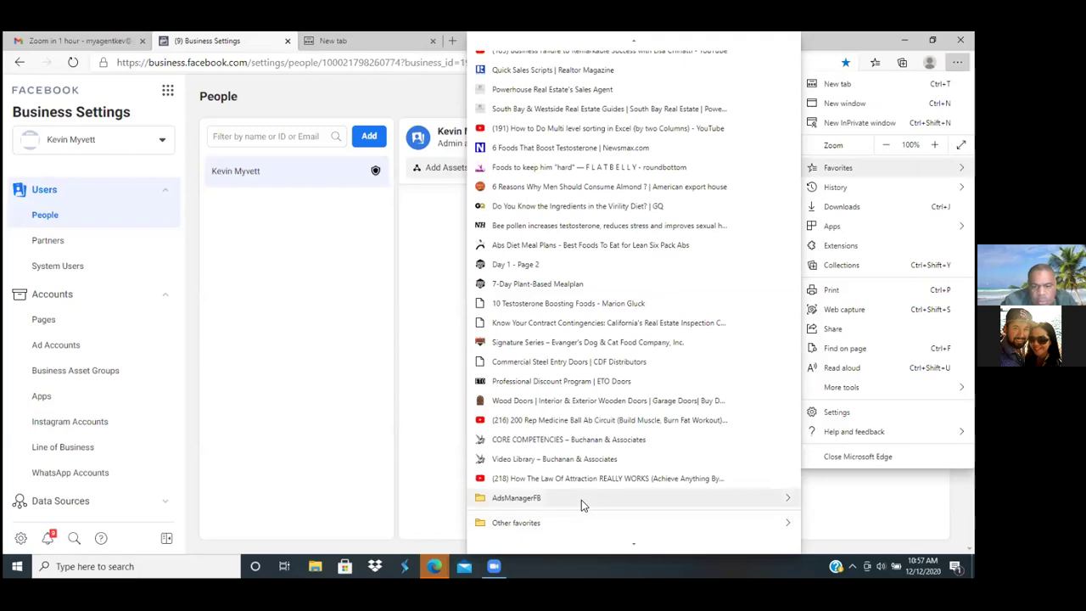
mouse_move(581, 501)
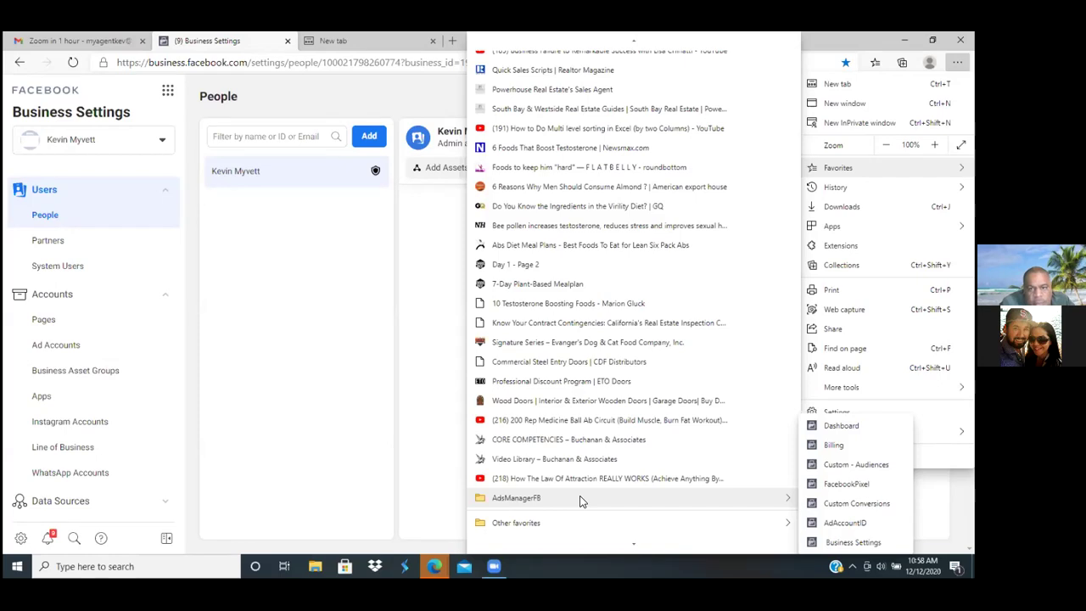
left_click(332, 488)
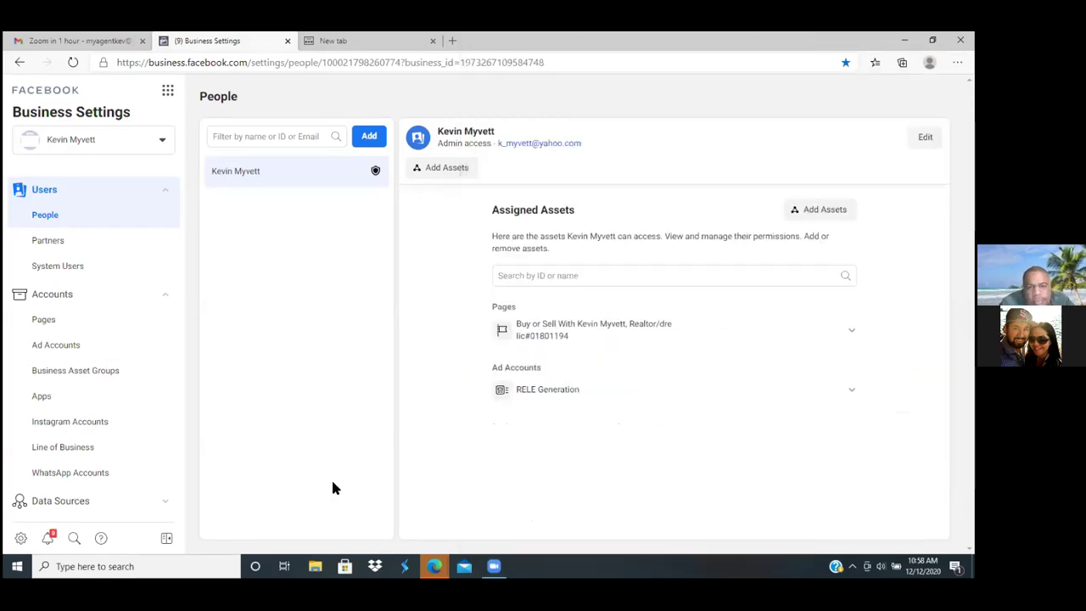